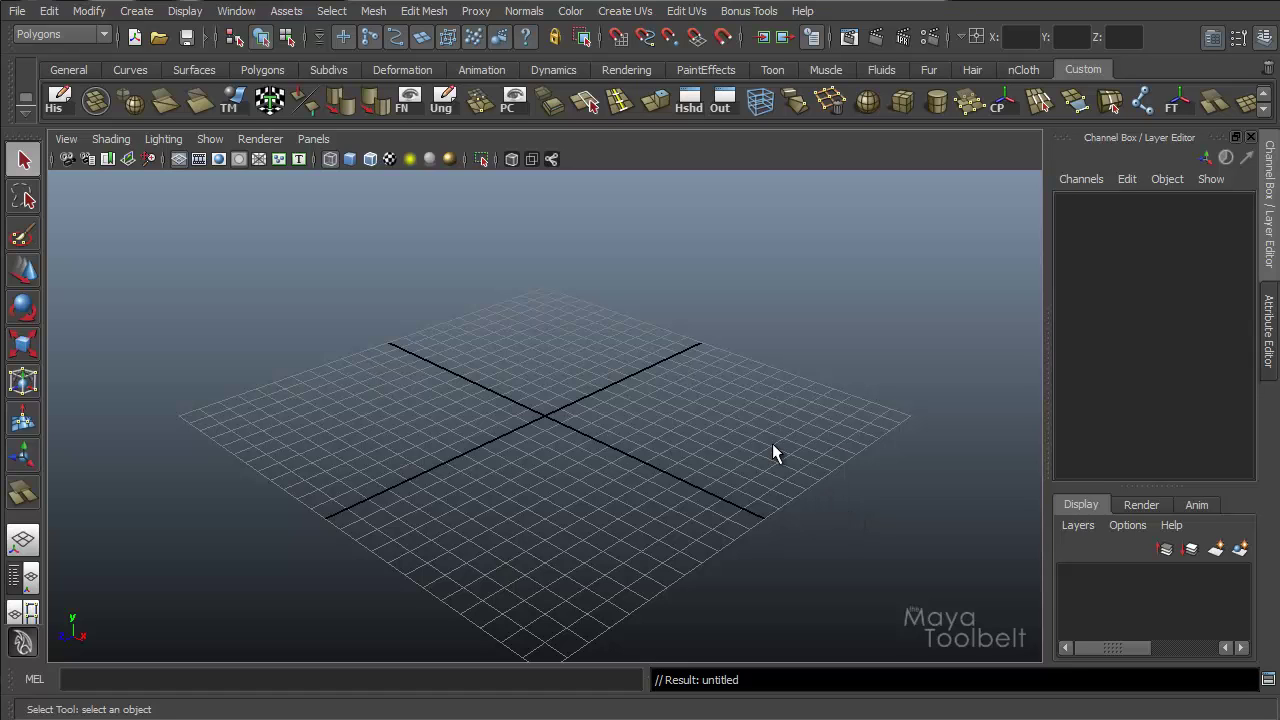
click(434, 11)
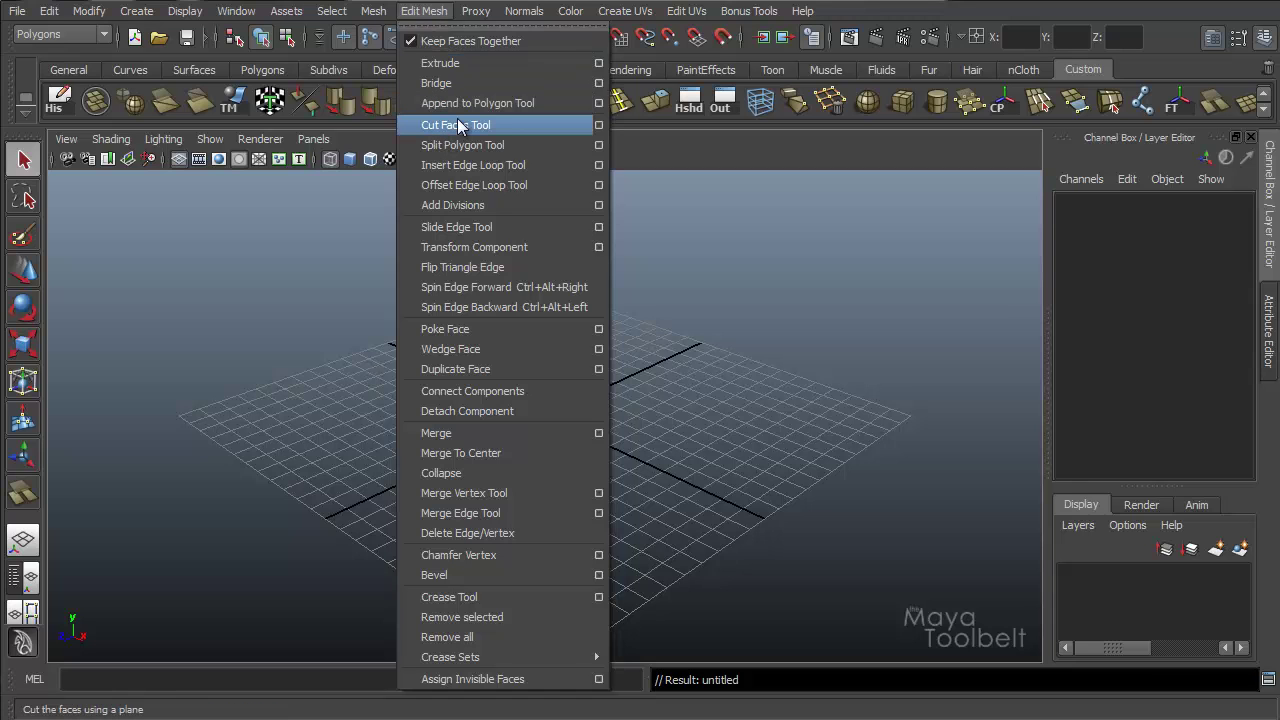
click(480, 408)
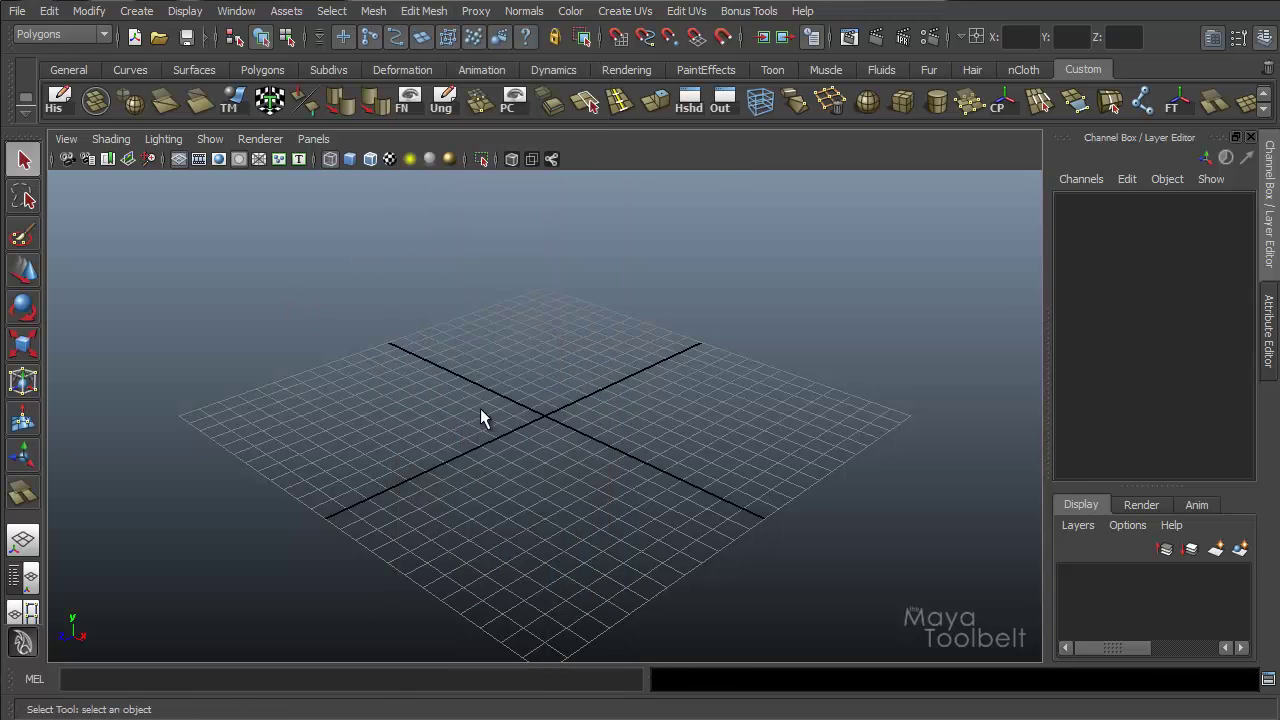
alt+drag(669, 409, 650, 380)
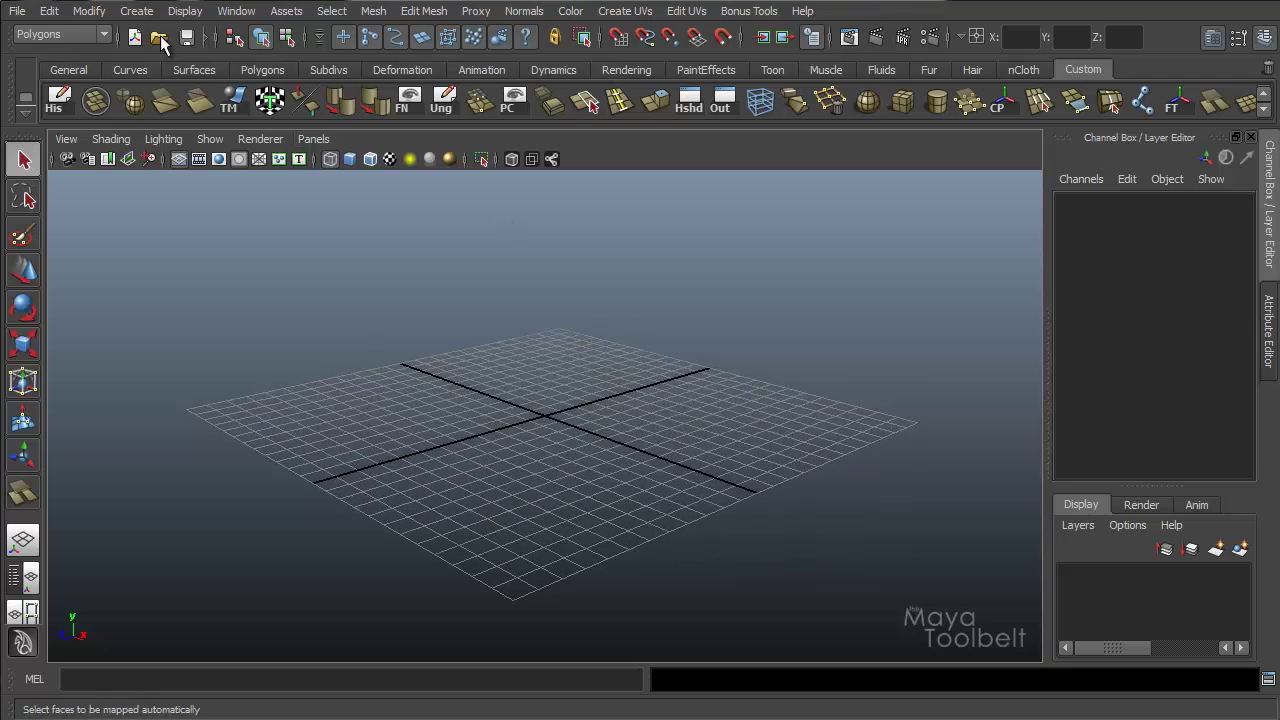
- Create a polygon cube standing on the grid, centred at about X -1.46, Y 3.73, Z 0.10, and display it shaded
click(136, 11)
mouse_move(214, 62)
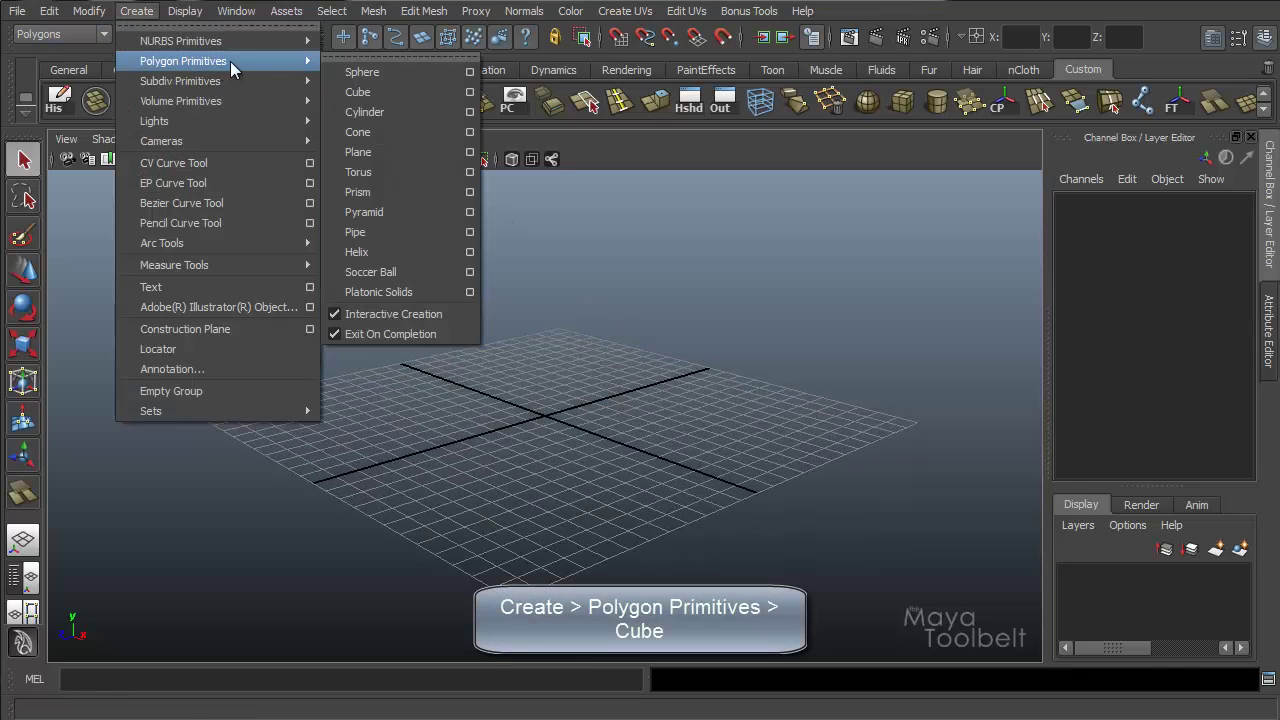
click(380, 99)
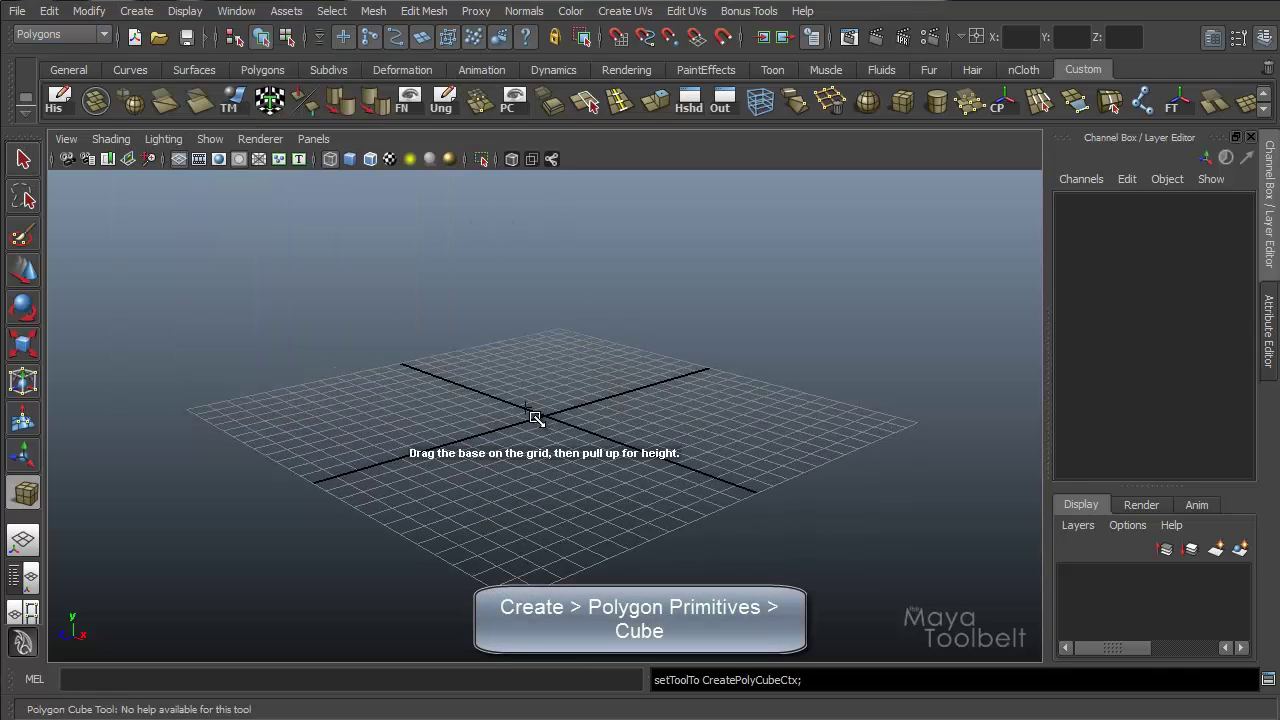
drag(480, 385, 560, 440)
drag(560, 440, 571, 437)
key(5)
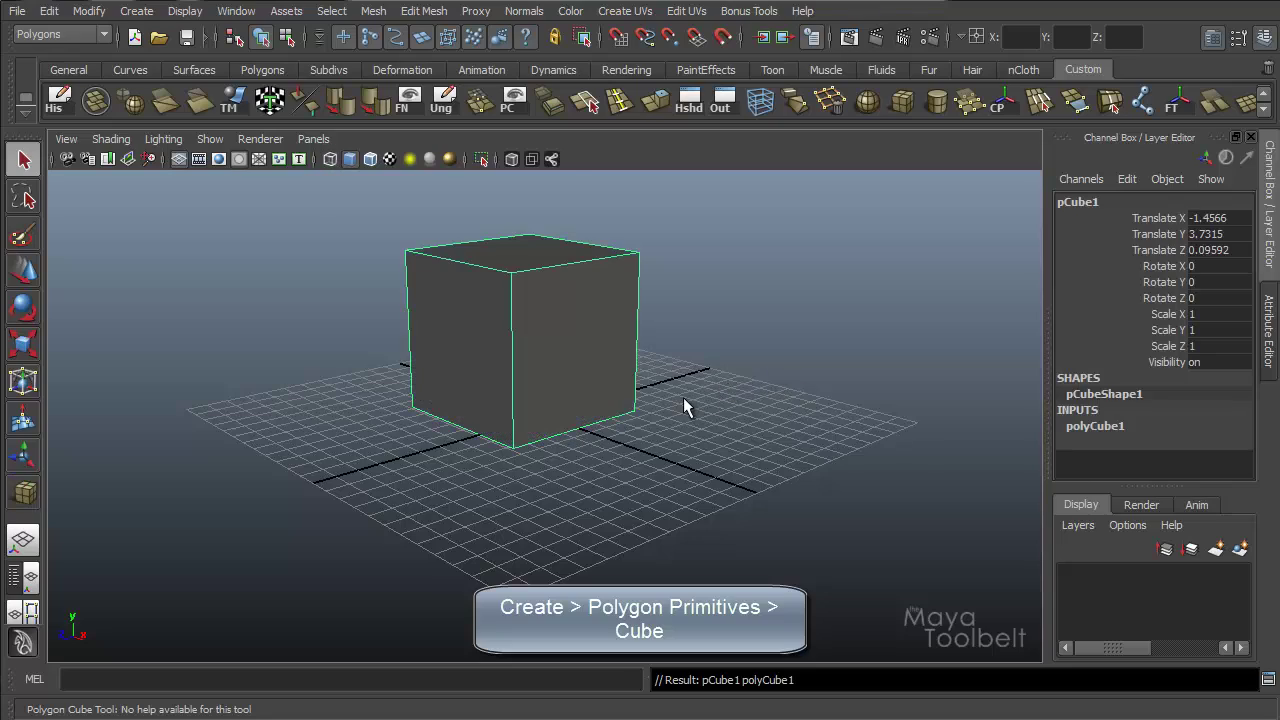
mouse_move(683, 397)
alt+mouse_down()
mouse_move(420, 317)
mouse_move(557, 360)
mouse_move(715, 378)
mouse_move(714, 400)
mouse_move(714, 337)
mouse_move(620, 330)
alt+mouse_up()
key(w)
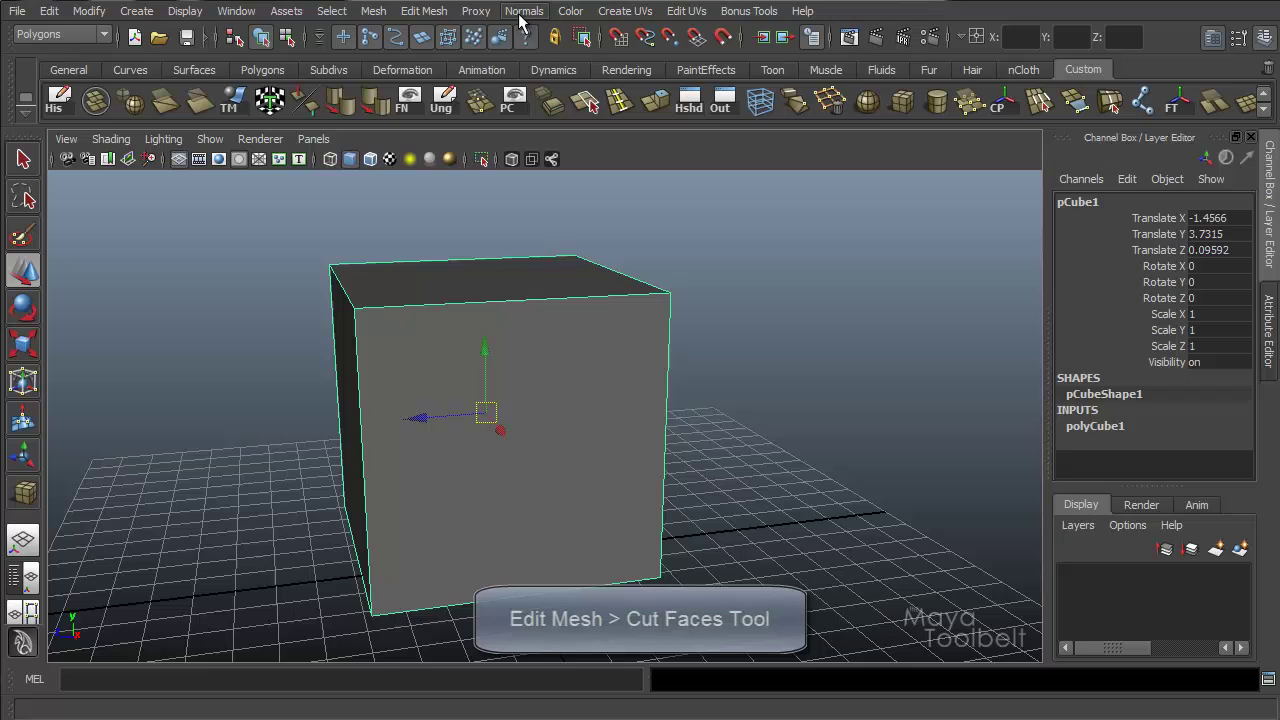
- Open the Cut Faces Tool options and examine the cut direction, delete and extract settings, leaving them as they are
click(437, 12)
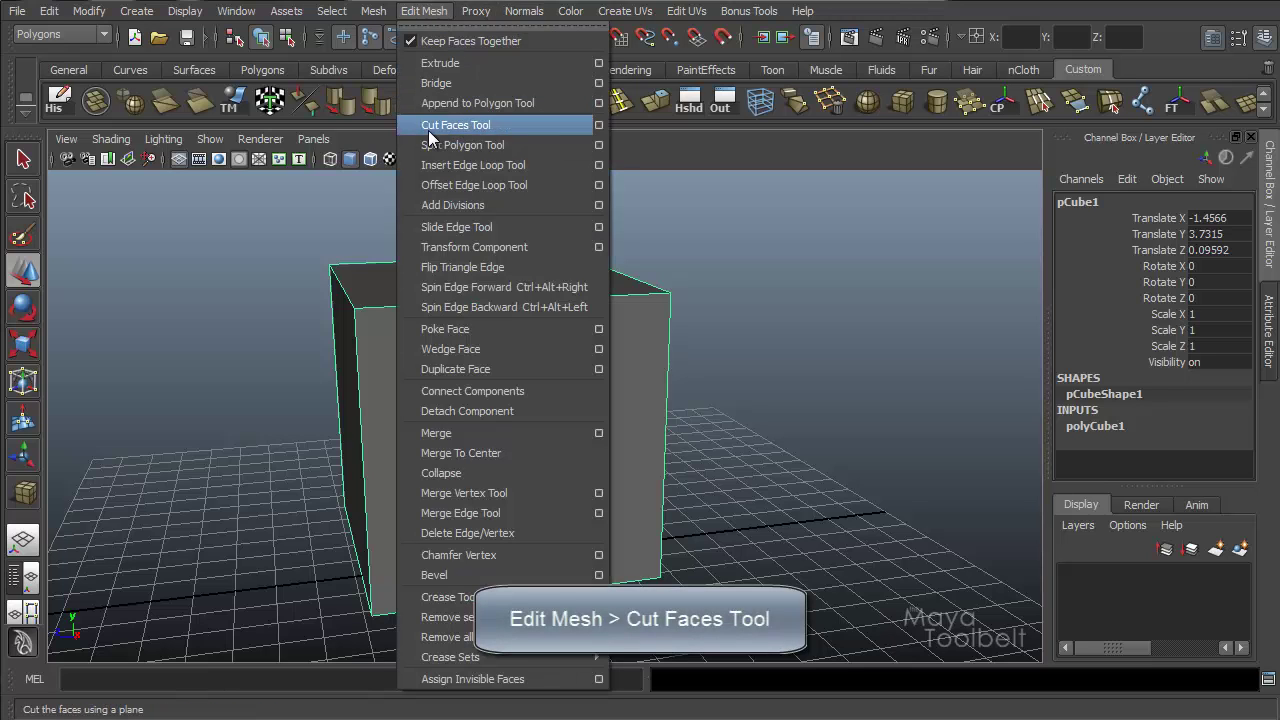
click(598, 124)
click(706, 138)
click(725, 179)
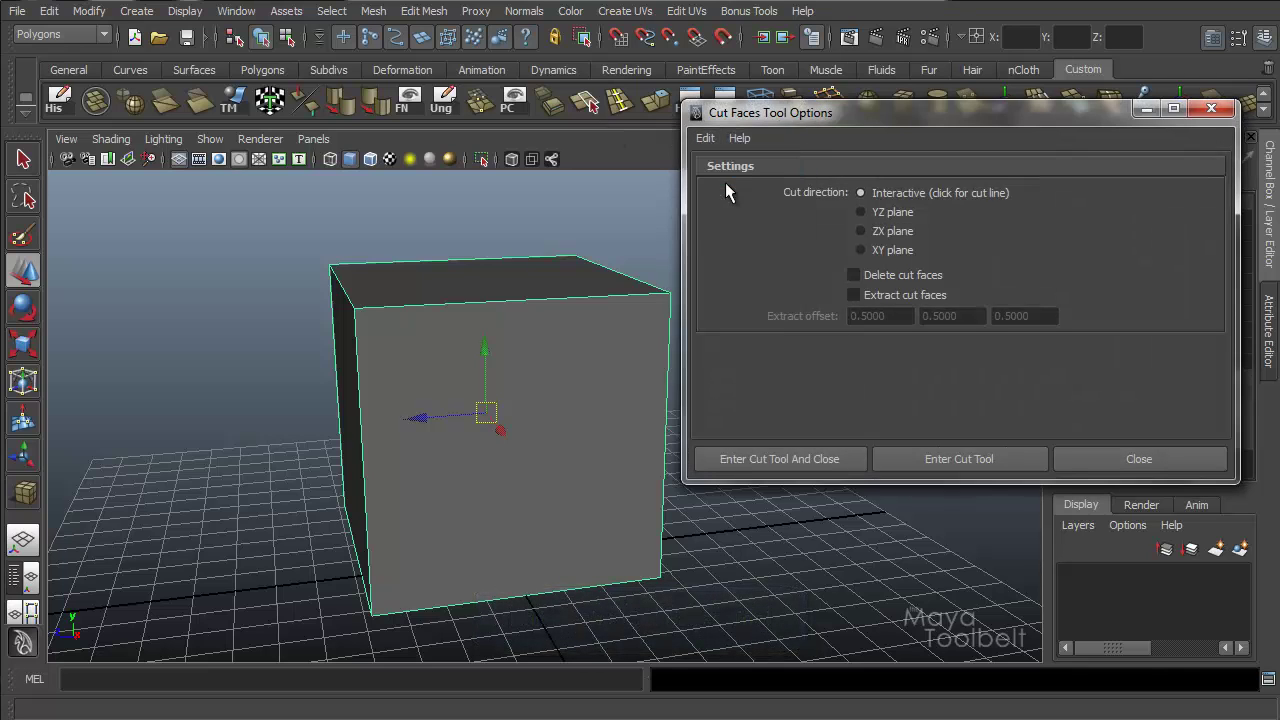
drag(790, 113, 790, 55)
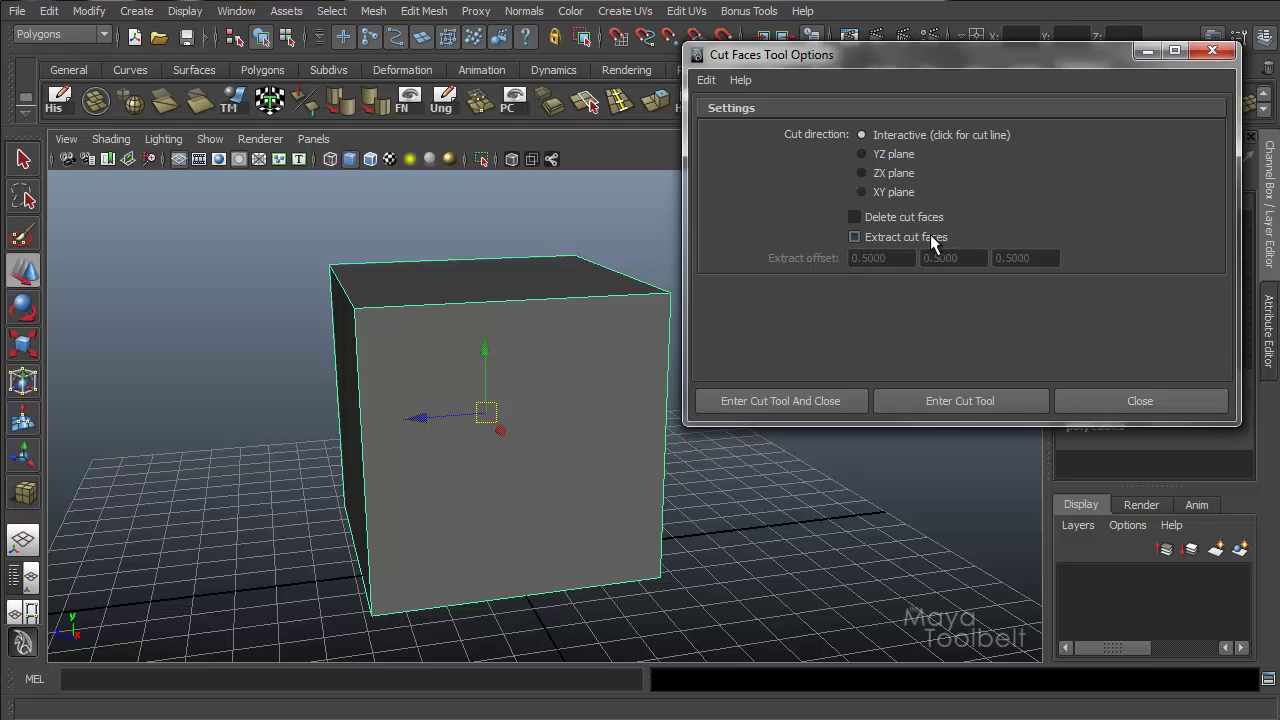
click(904, 236)
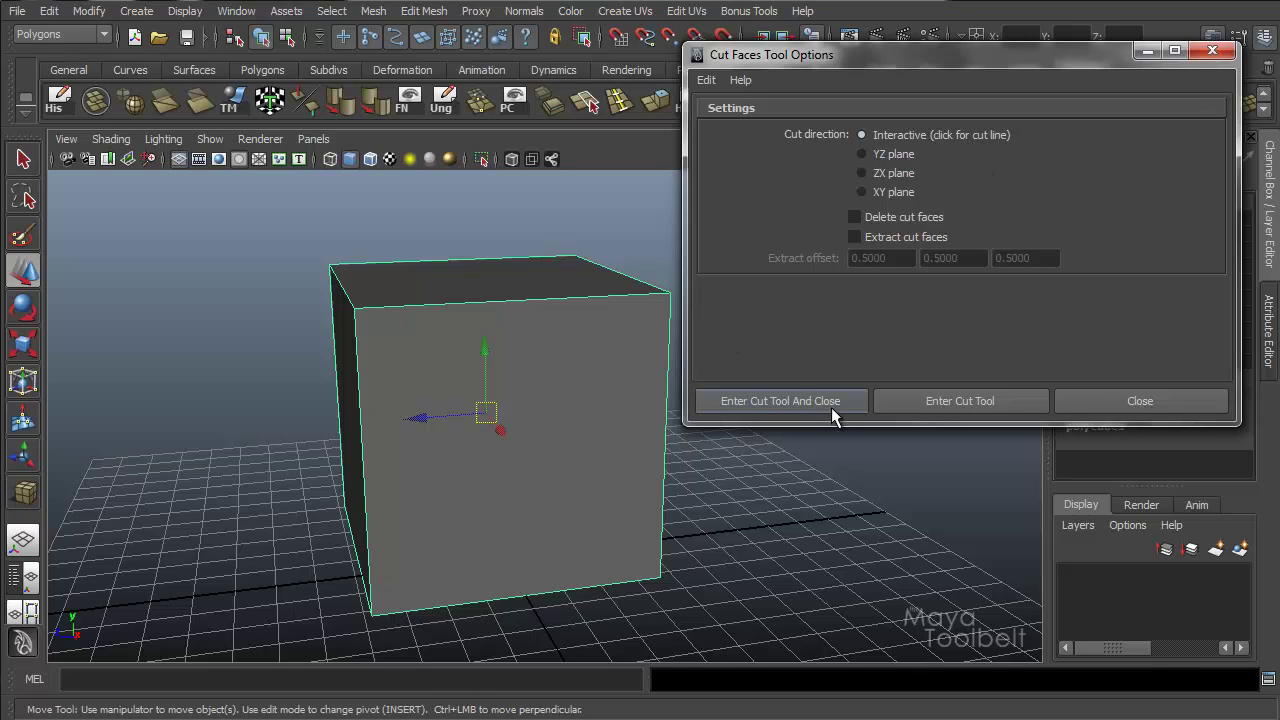
click(1140, 400)
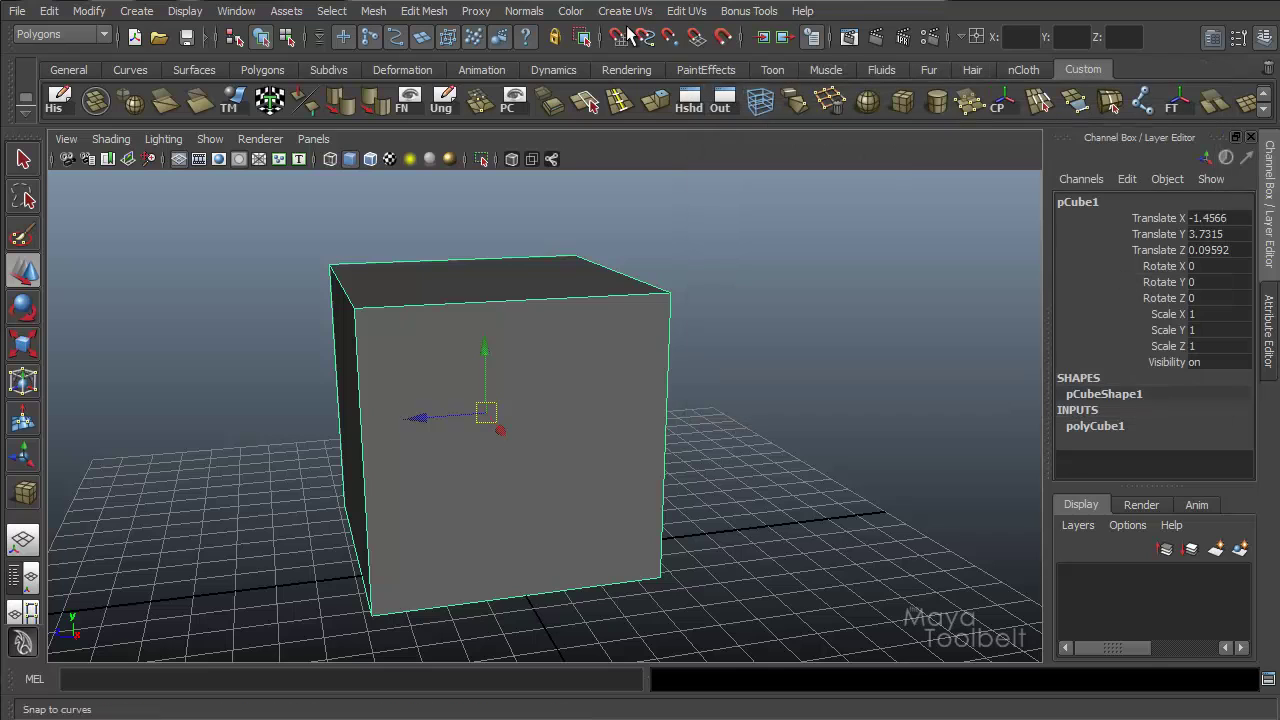
- Enter the Cut Faces Tool with interactive direction, try a slanted cut across the cube's front face, and undo it
click(424, 11)
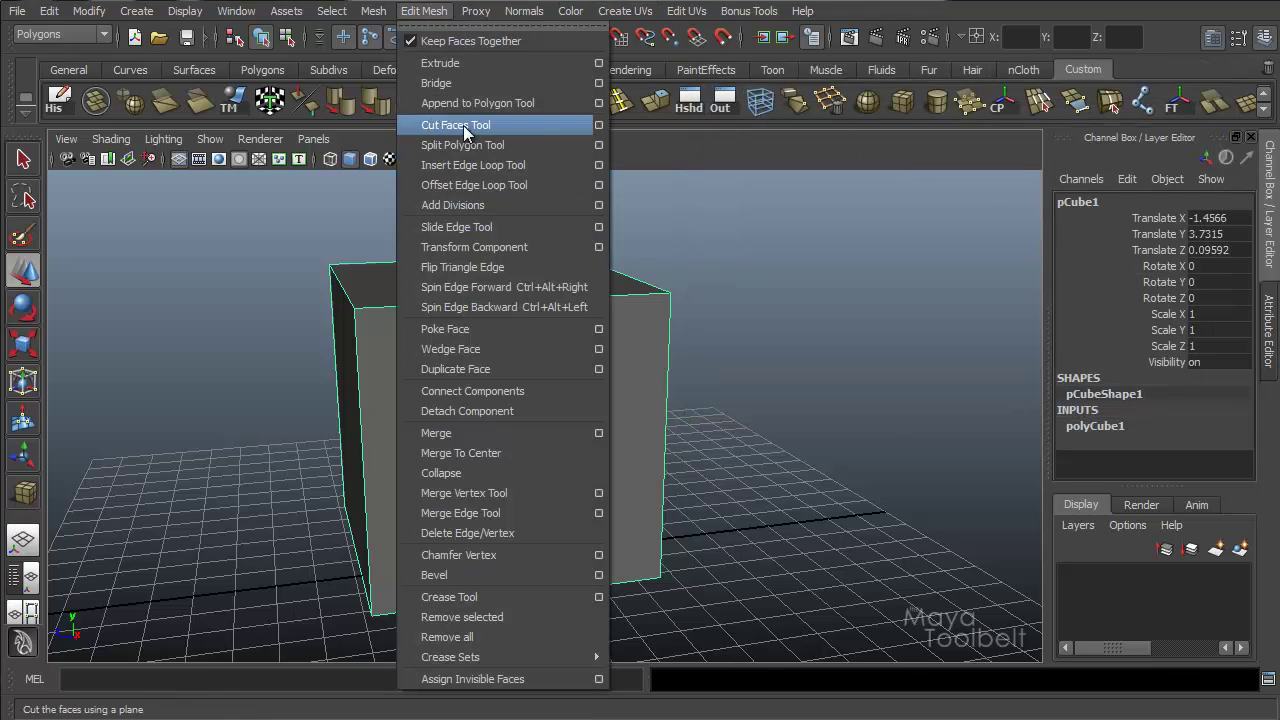
click(599, 124)
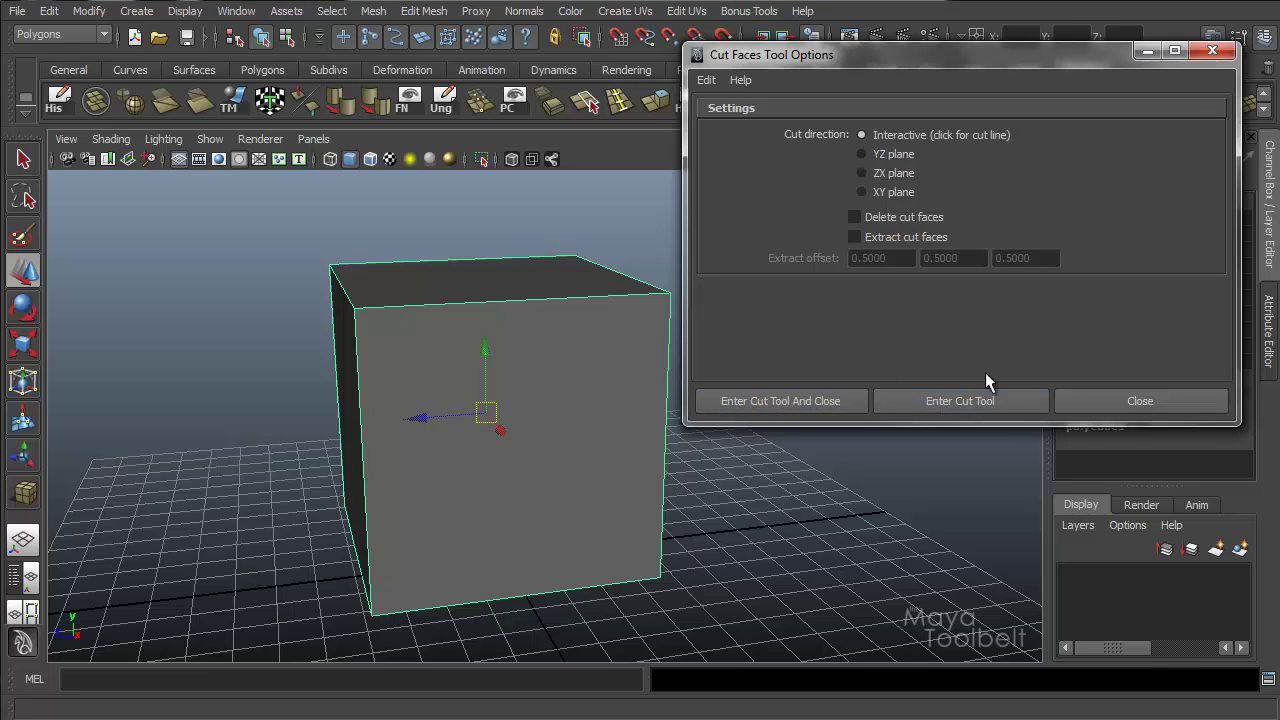
click(944, 405)
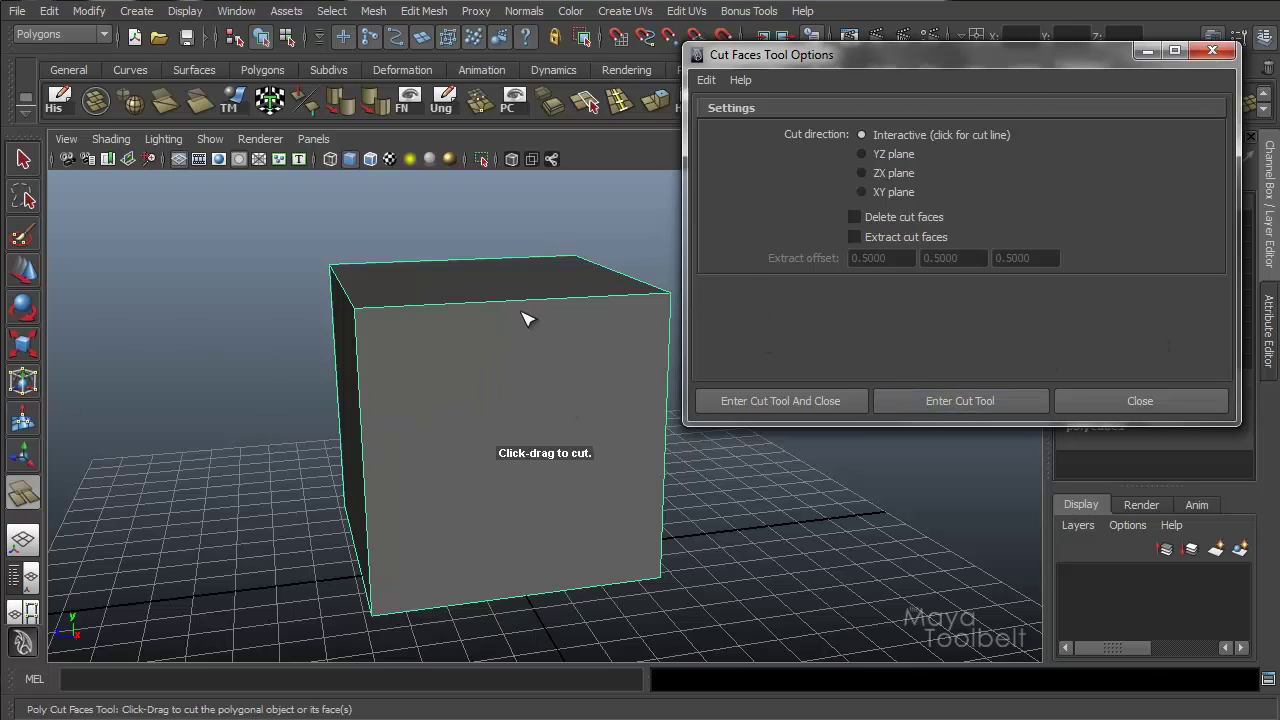
drag(358, 385, 600, 481)
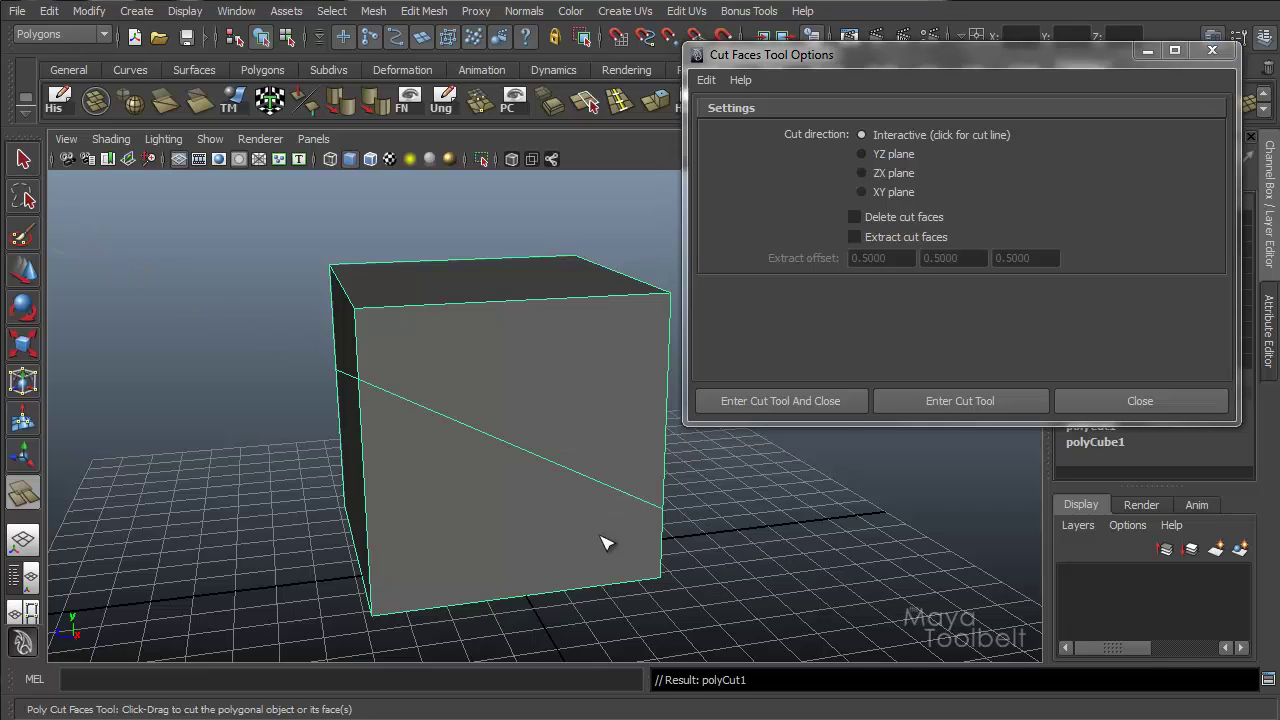
alt+drag(381, 398, 669, 524)
key(ctrl+z)
alt+drag(452, 479, 505, 445)
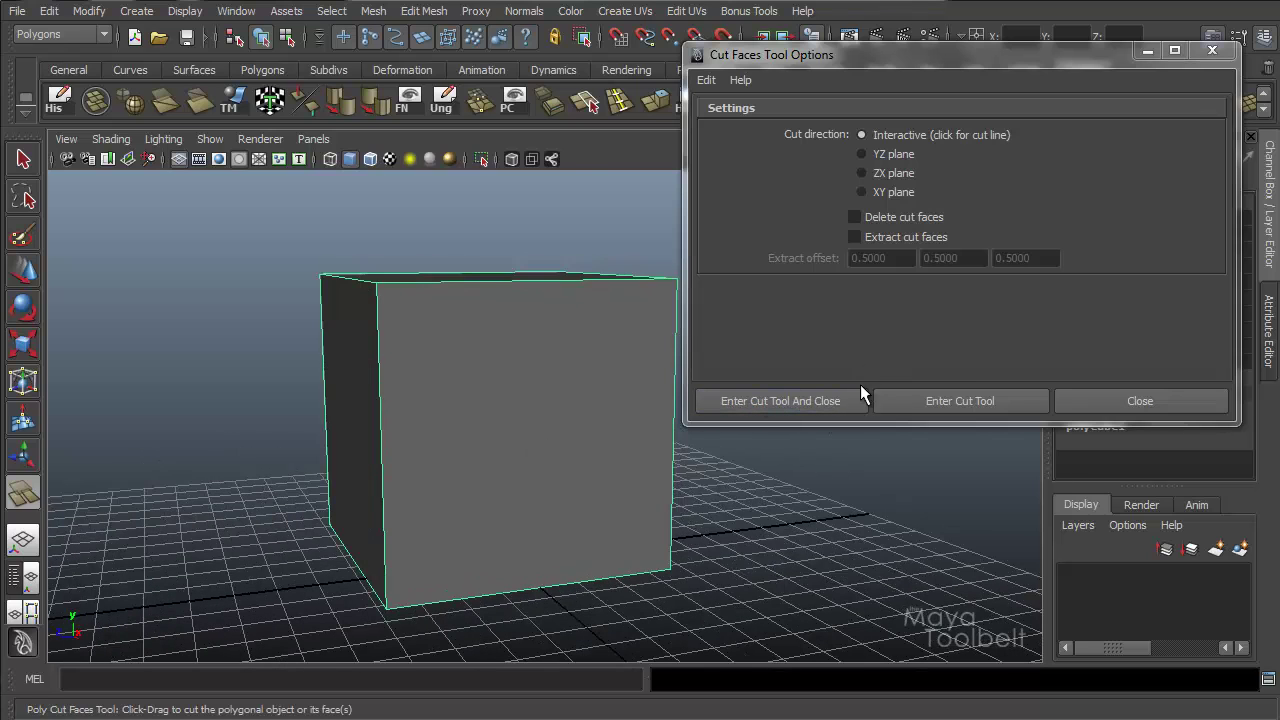
- Enter the Cut Faces Tool while closing its options, try another slanted cut across the cube, and undo it
click(818, 397)
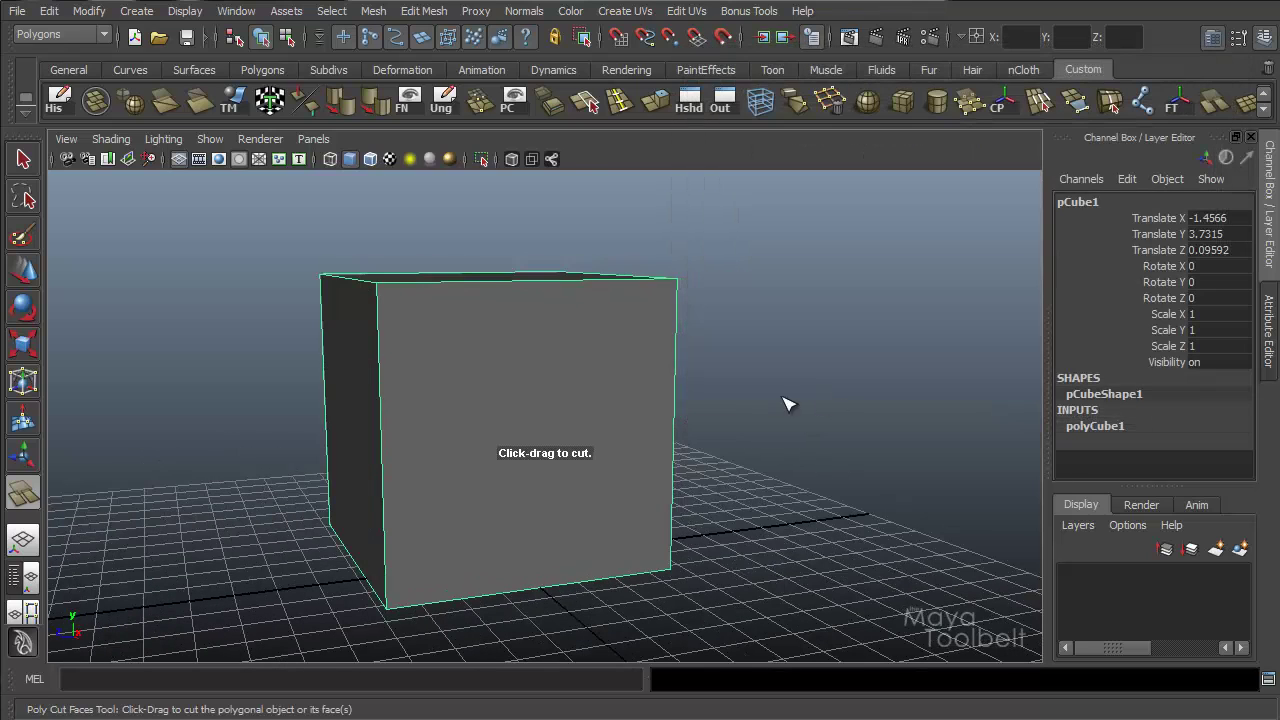
alt+drag(786, 400, 447, 417)
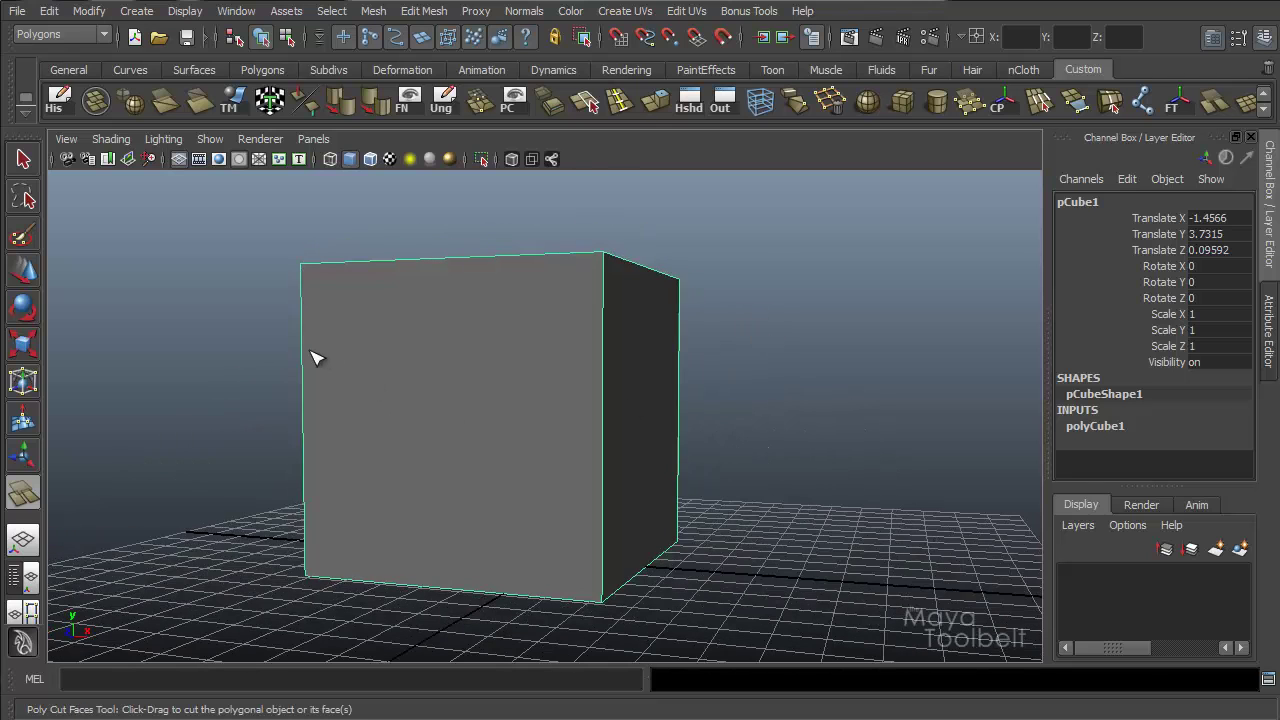
drag(312, 358, 711, 434)
alt+drag(857, 297, 722, 340)
key(ctrl+z)
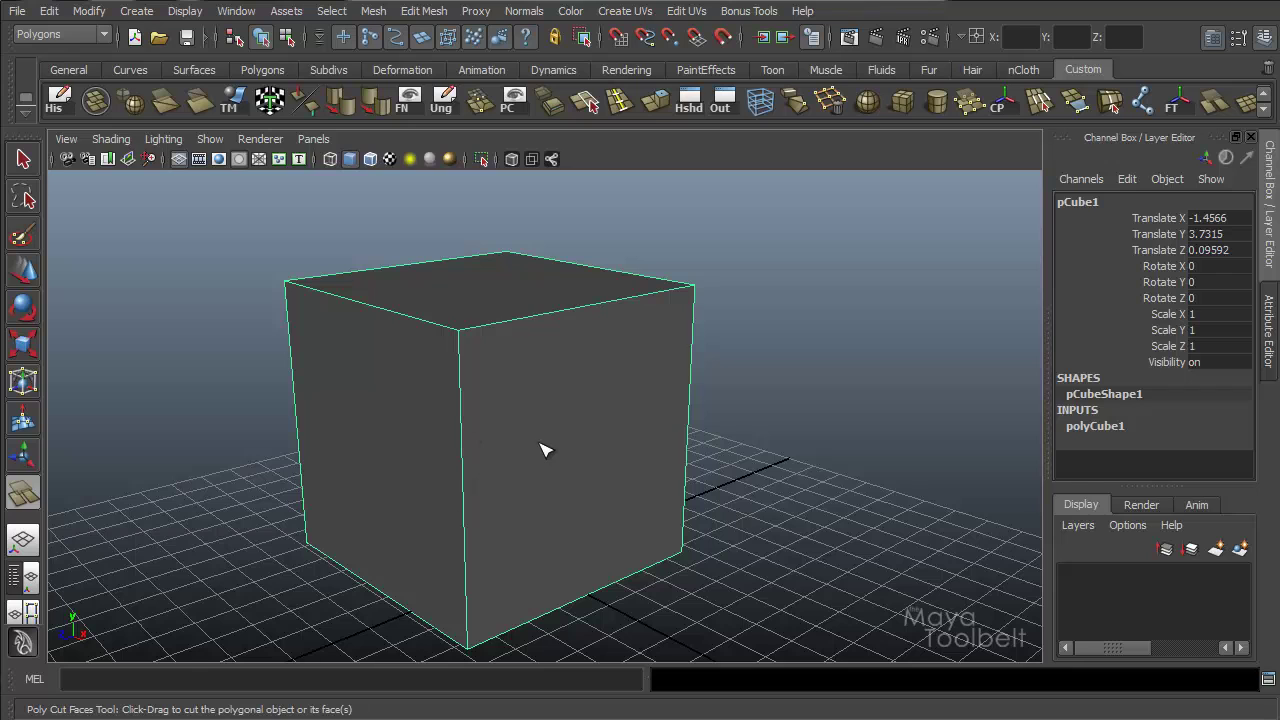
- Cut the cube along a slanted line sloping down from its left side face across to its right side face
drag(540, 450, 410, 640)
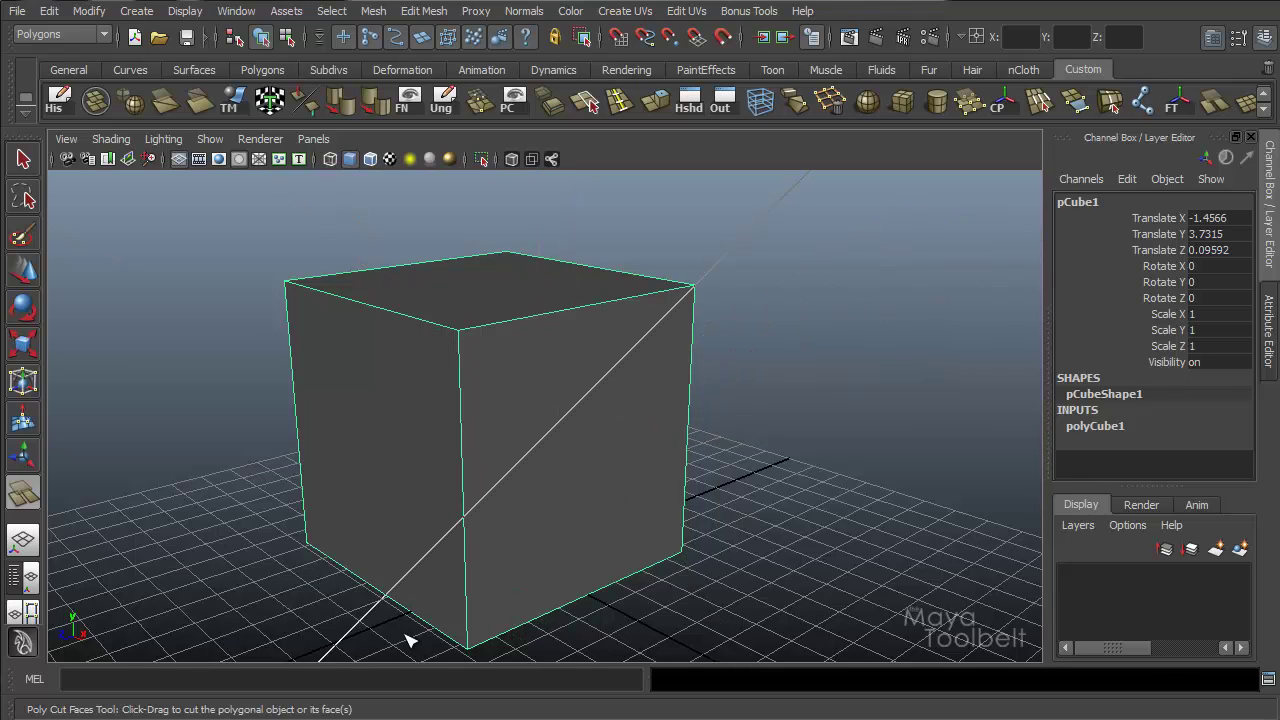
drag(313, 585, 254, 490)
mouse_move(268, 349)
mouse_down()
mouse_move(334, 283)
mouse_move(543, 251)
mouse_move(763, 263)
mouse_move(868, 478)
mouse_move(809, 611)
mouse_move(754, 300)
mouse_move(411, 254)
mouse_move(240, 398)
mouse_move(254, 360)
mouse_up()
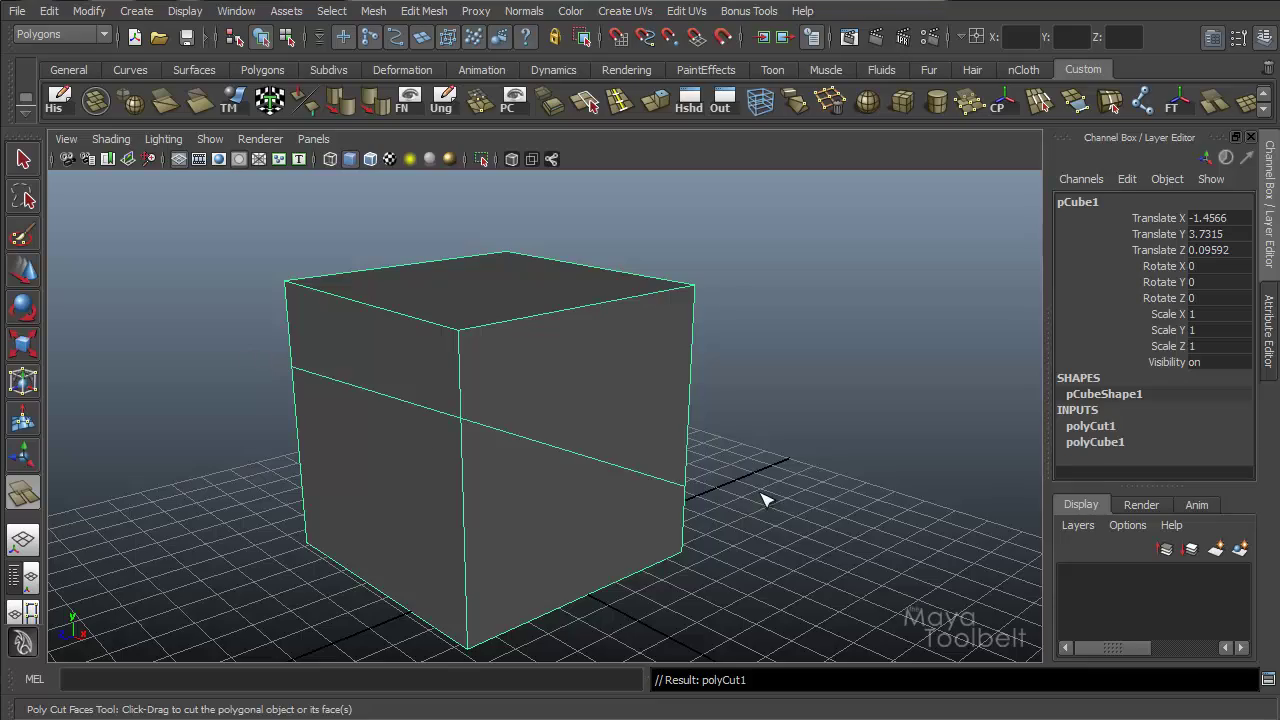
alt+drag(763, 498, 814, 397)
- Select the new cut's edges around the cube in edge selection mode, and undo the latest selection changes
key(w)
right_drag(566, 357, 566, 367)
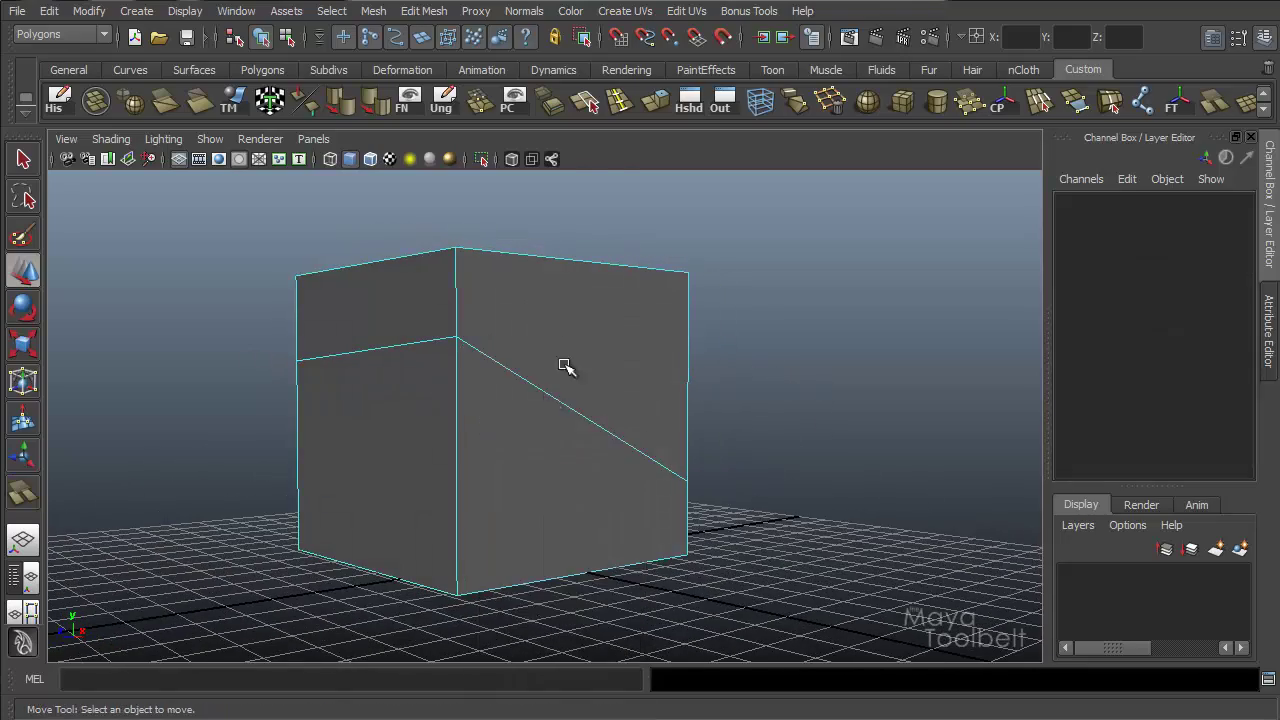
double_click(556, 392)
alt+drag(571, 386, 755, 368)
click(590, 398)
key(ctrl+z)
key(ctrl+z)
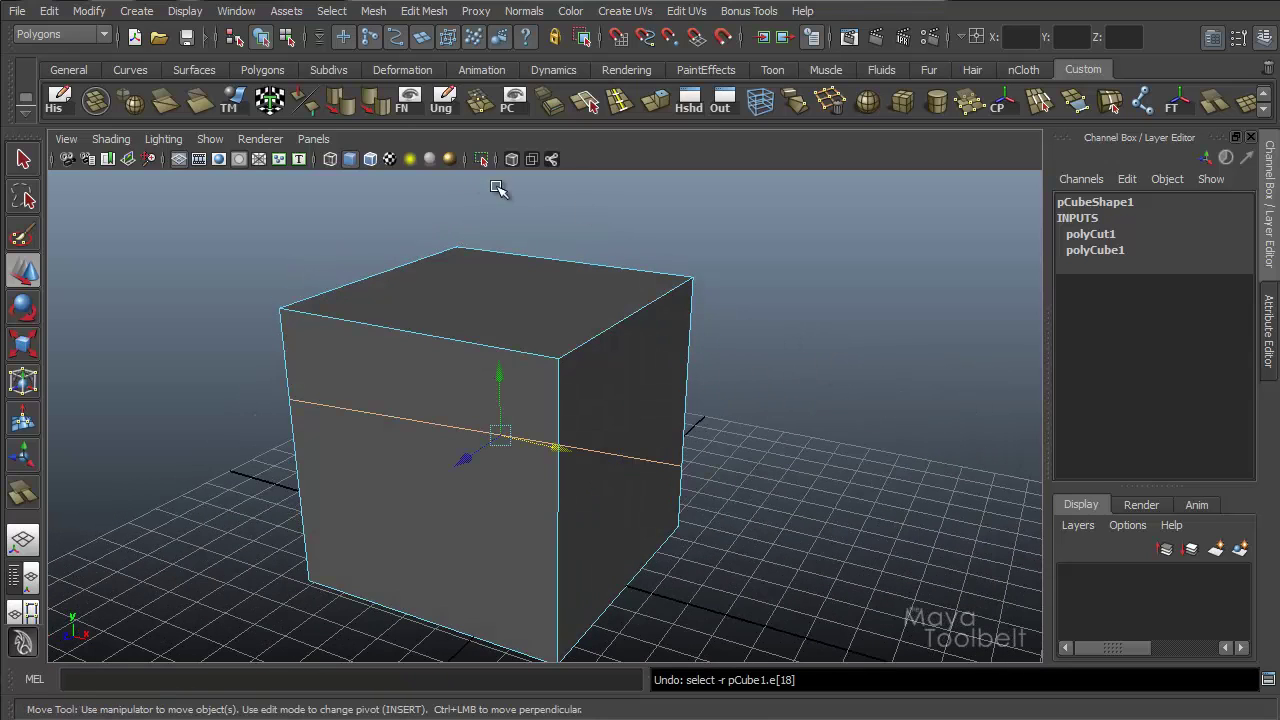
key(ctrl+z)
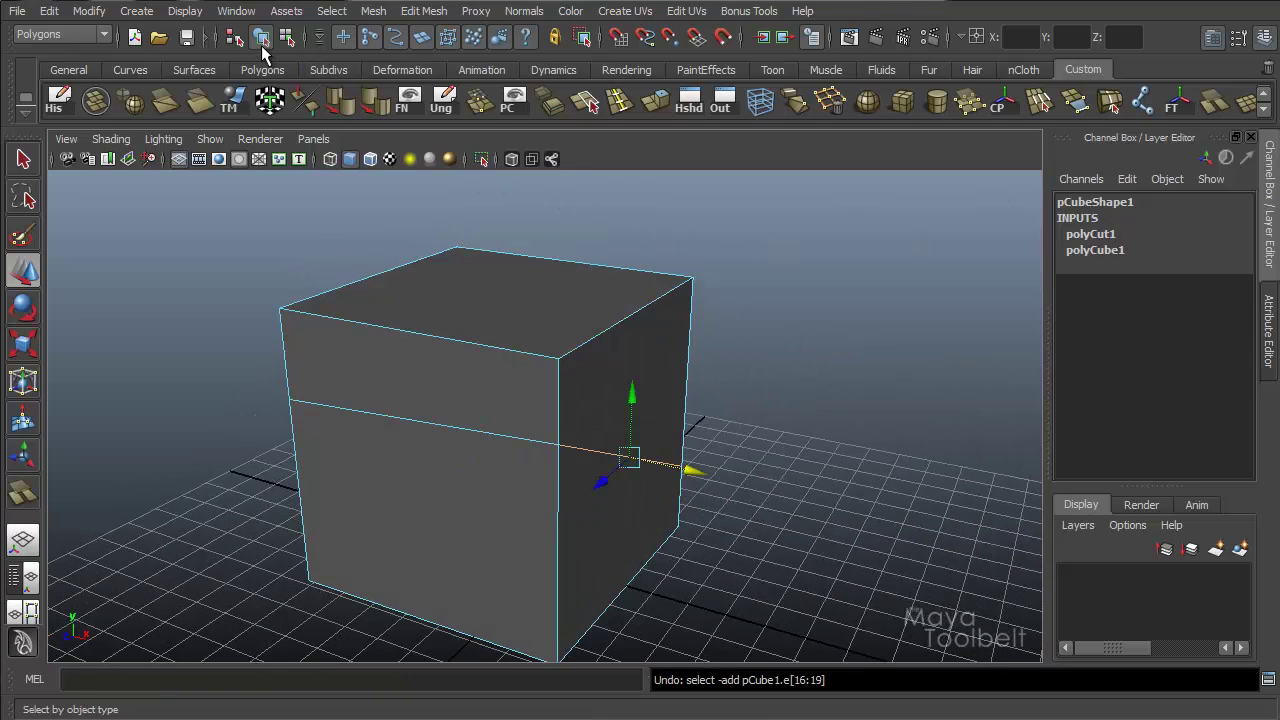
- Return the cube to object selection and open the settings of its polyCut1 input
click(1096, 233)
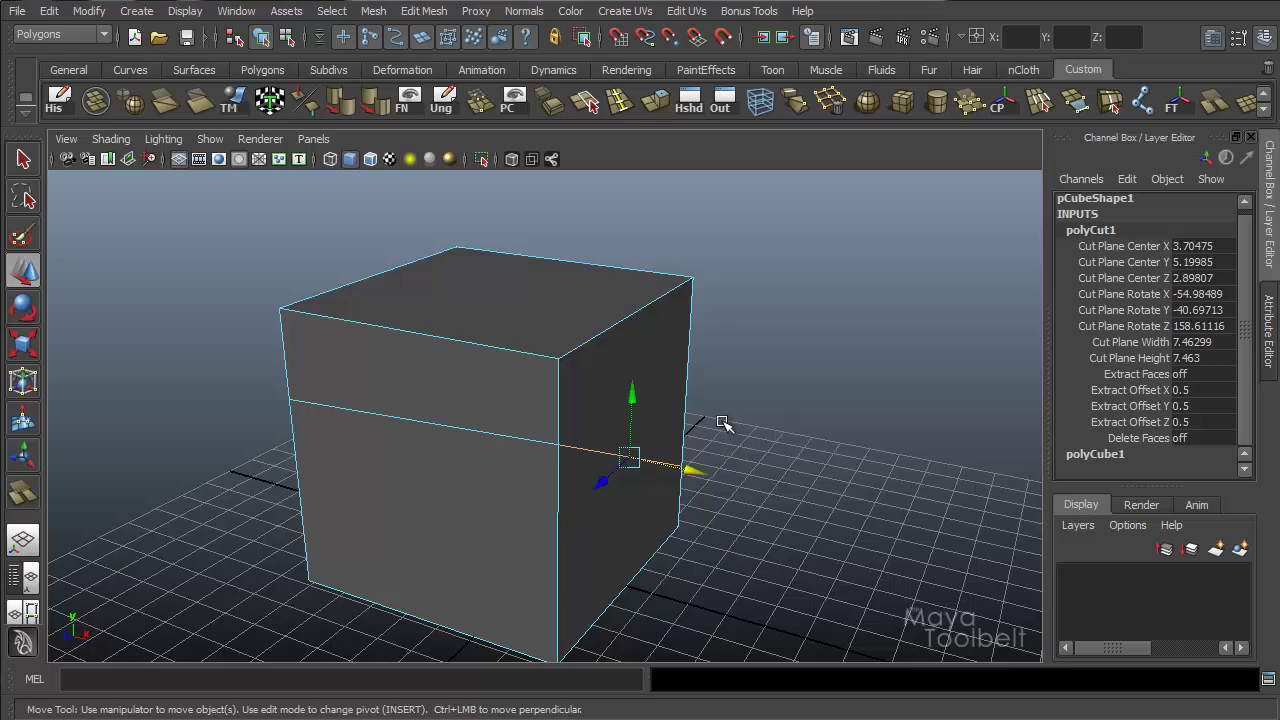
alt+drag(724, 424, 840, 405)
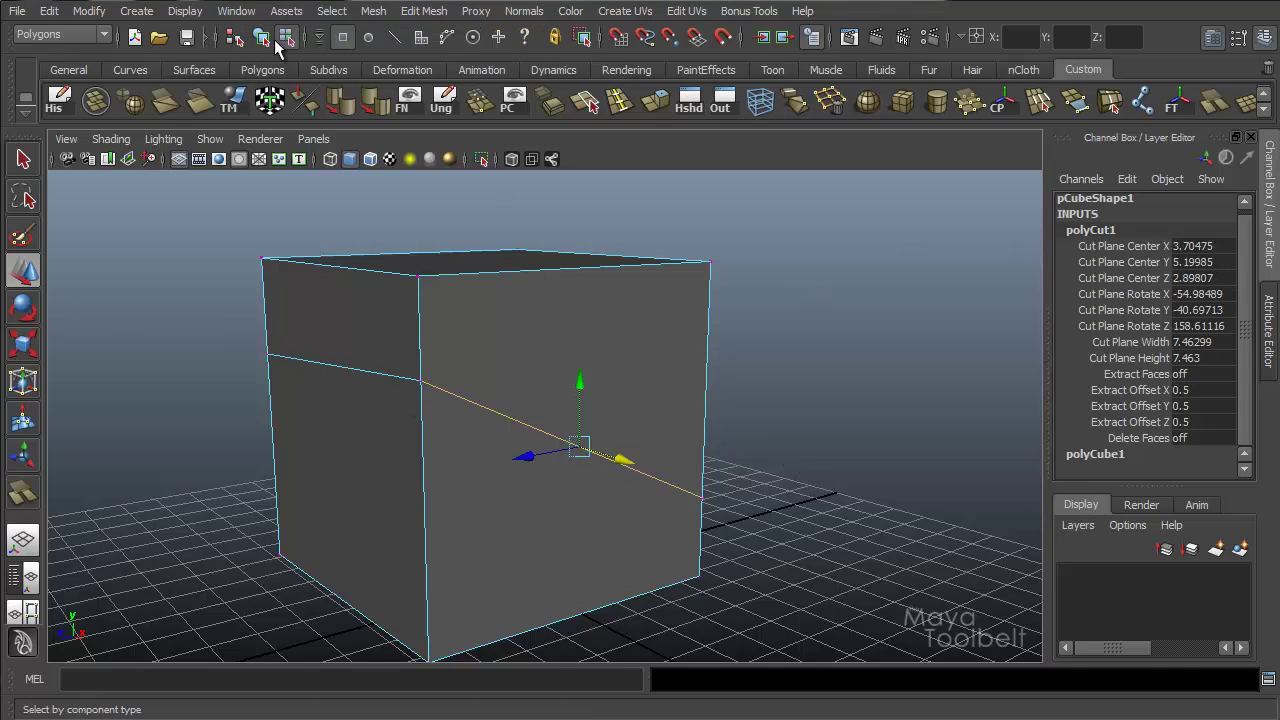
click(606, 245)
alt+drag(606, 245, 657, 391)
click(1104, 425)
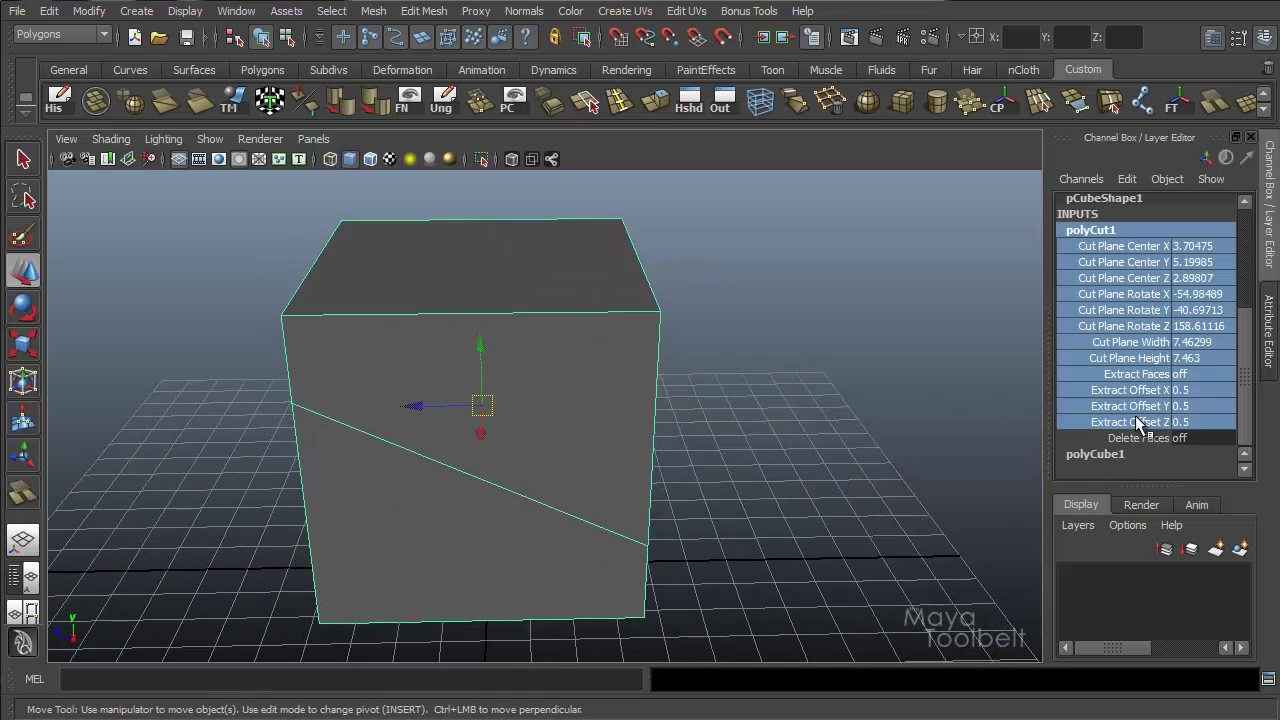
click(1096, 232)
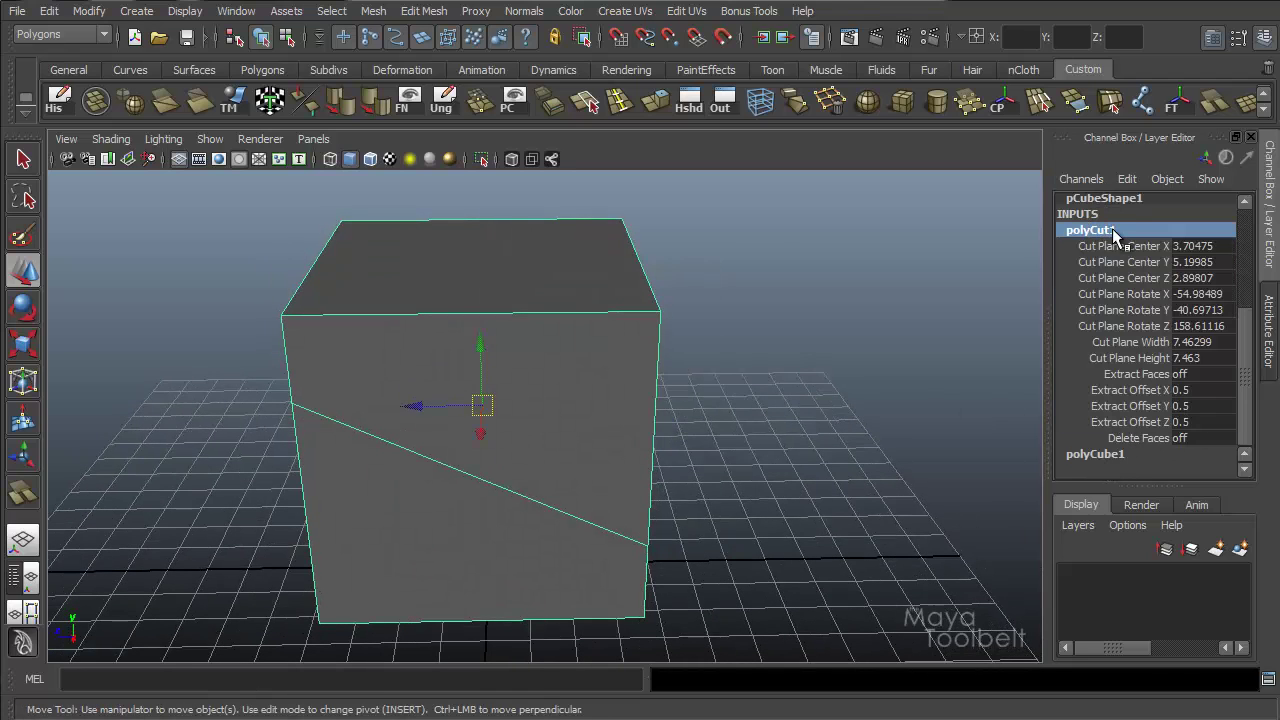
- Show the cut plane's manipulator and move the plane's centre to about X 2.92, Y 5.51, Z 1.91
click(24, 456)
alt+drag(795, 456, 655, 505)
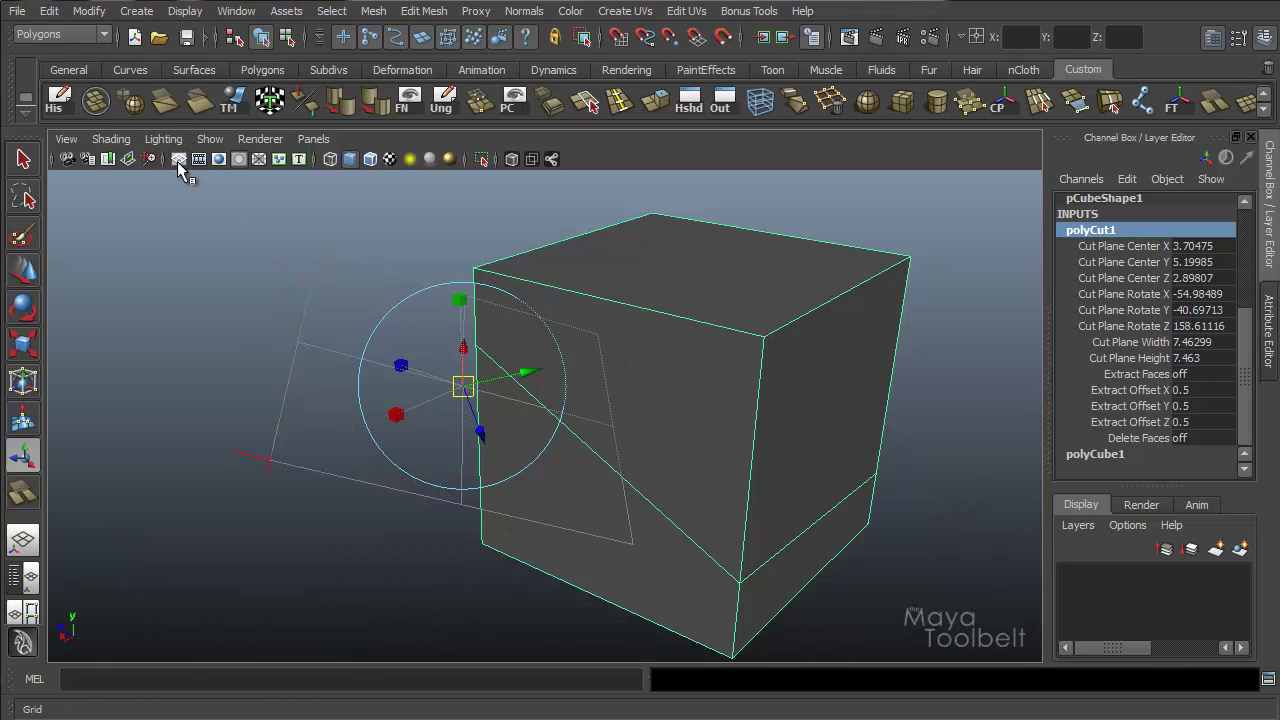
alt+drag(440, 232, 661, 424)
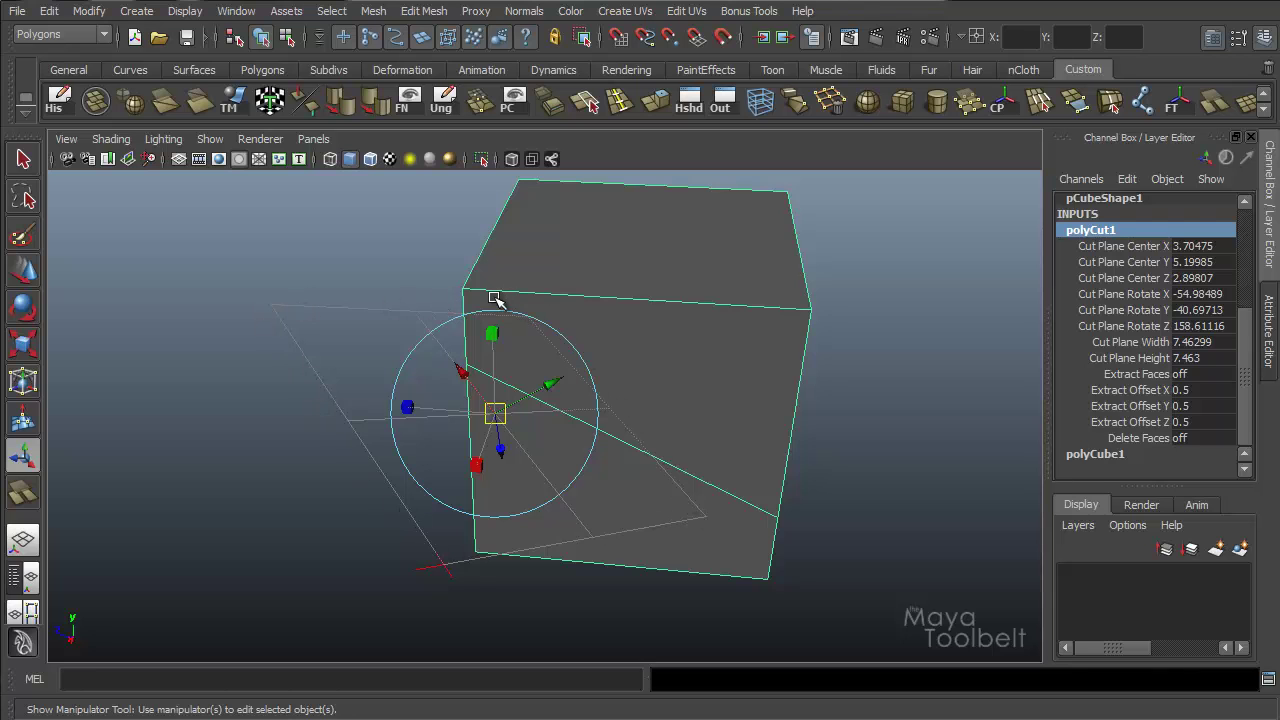
alt+drag(515, 438, 612, 352)
alt+drag(834, 386, 512, 345)
- With the cut plane's manipulator, rotate the plane to about -84.86, -40.70, 158.67 and move its centre to about 2.04, 3.27, 1.91
key(e)
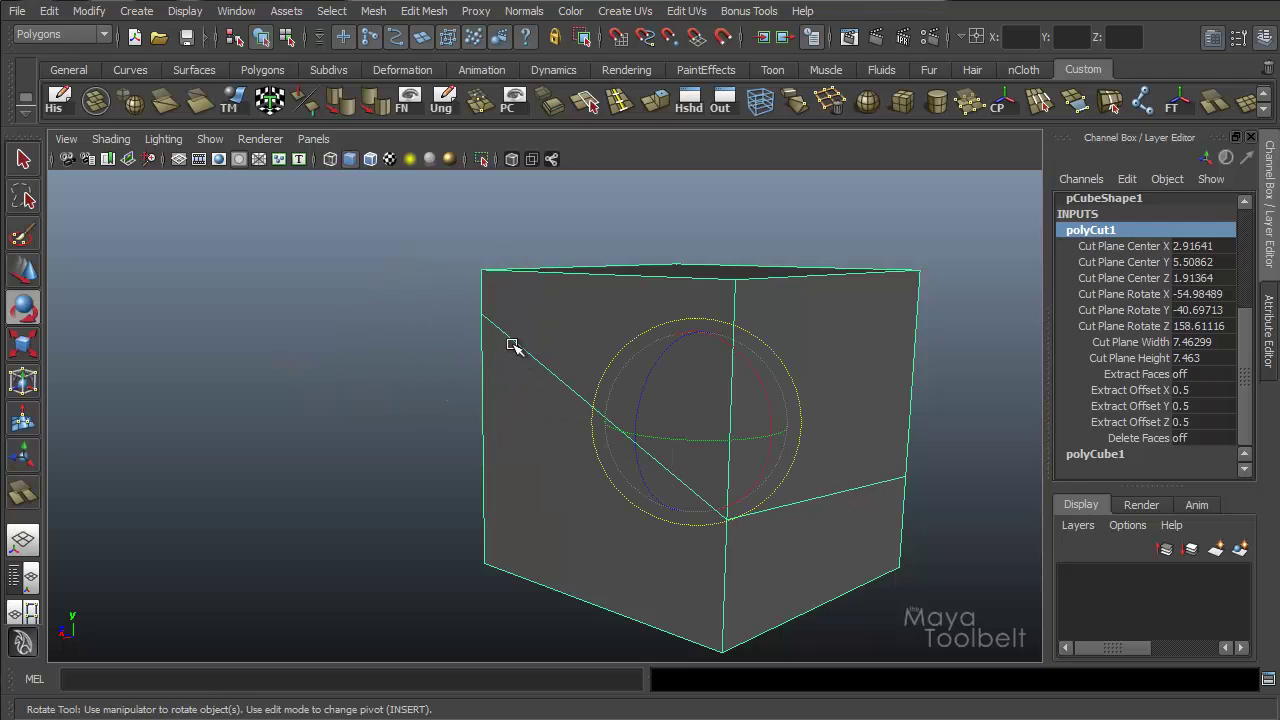
click(23, 455)
alt+drag(797, 353, 572, 260)
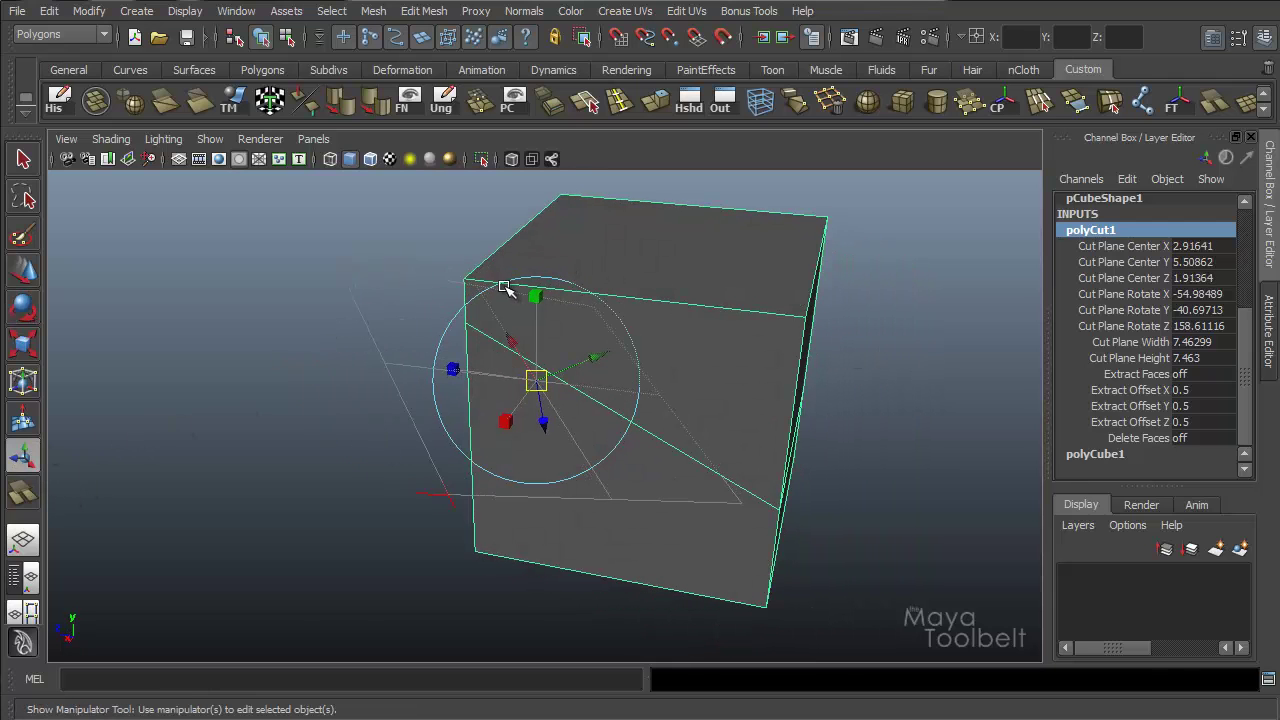
alt+drag(620, 287, 575, 328)
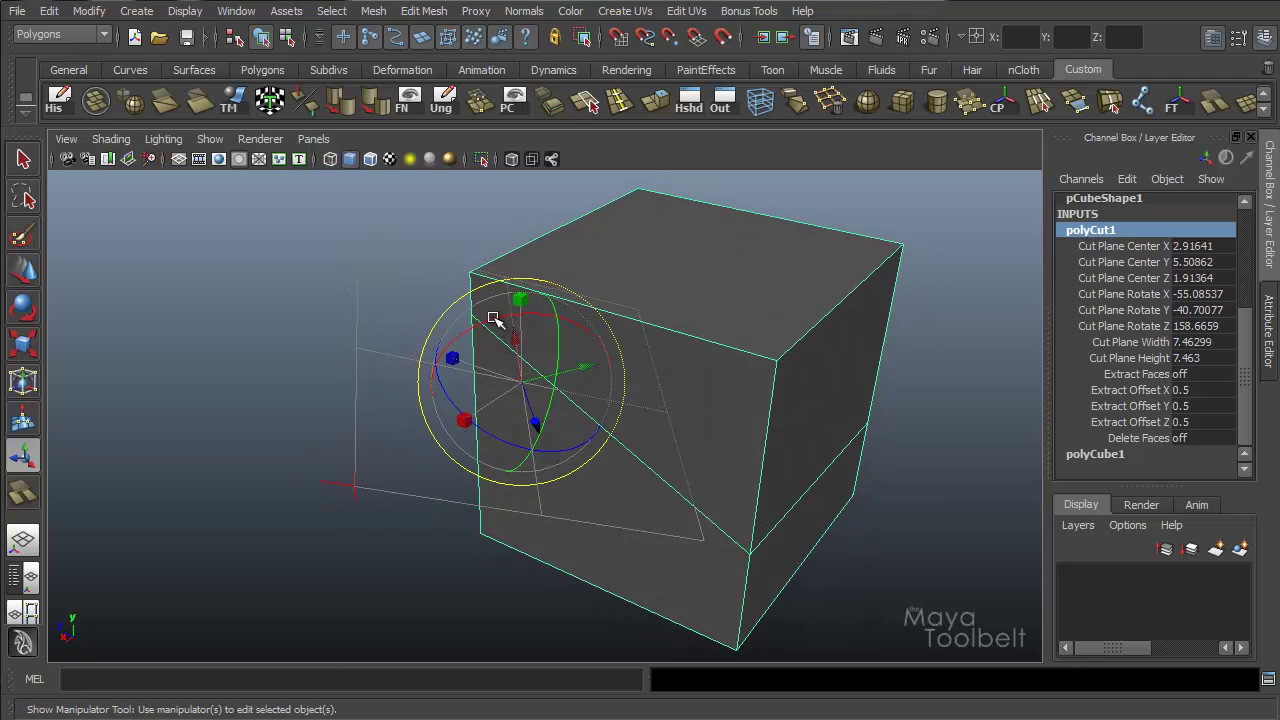
drag(493, 319, 457, 354)
alt+drag(686, 380, 650, 480)
alt+drag(737, 400, 783, 403)
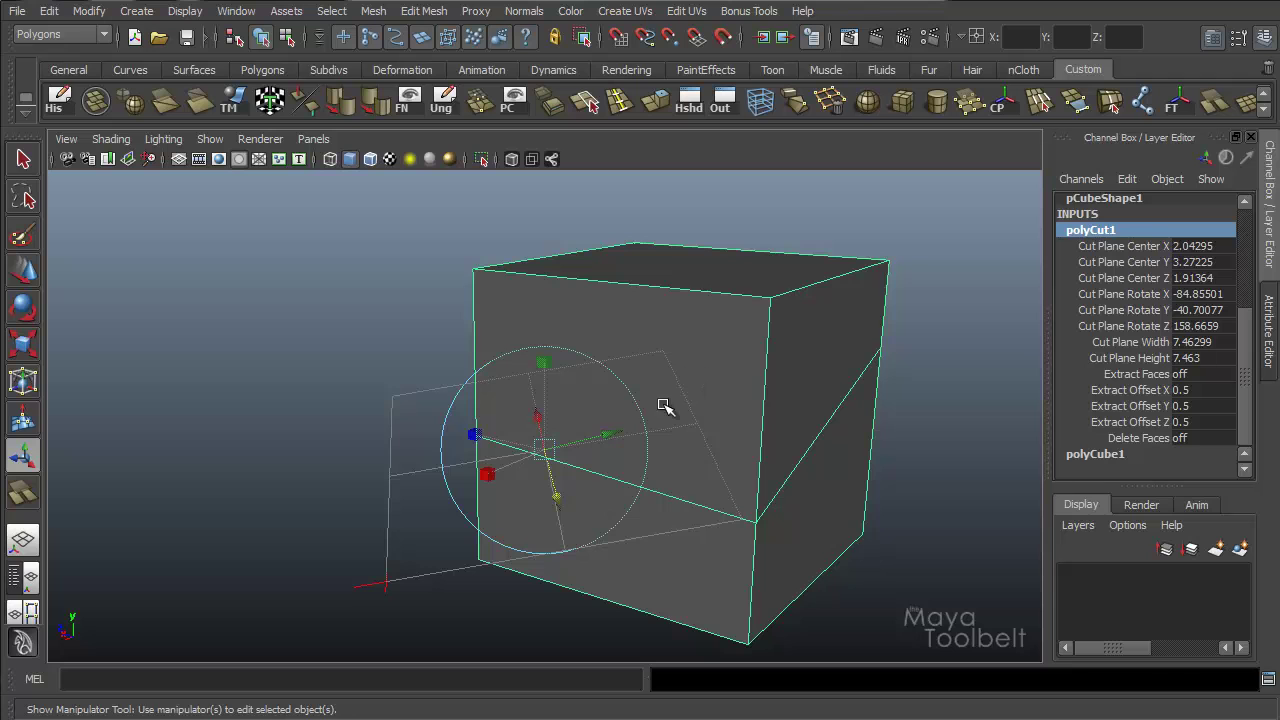
- Set polyCut1's Cut Plane Center X to about 2.54 by sliding the attribute's value
alt+drag(735, 405, 505, 445)
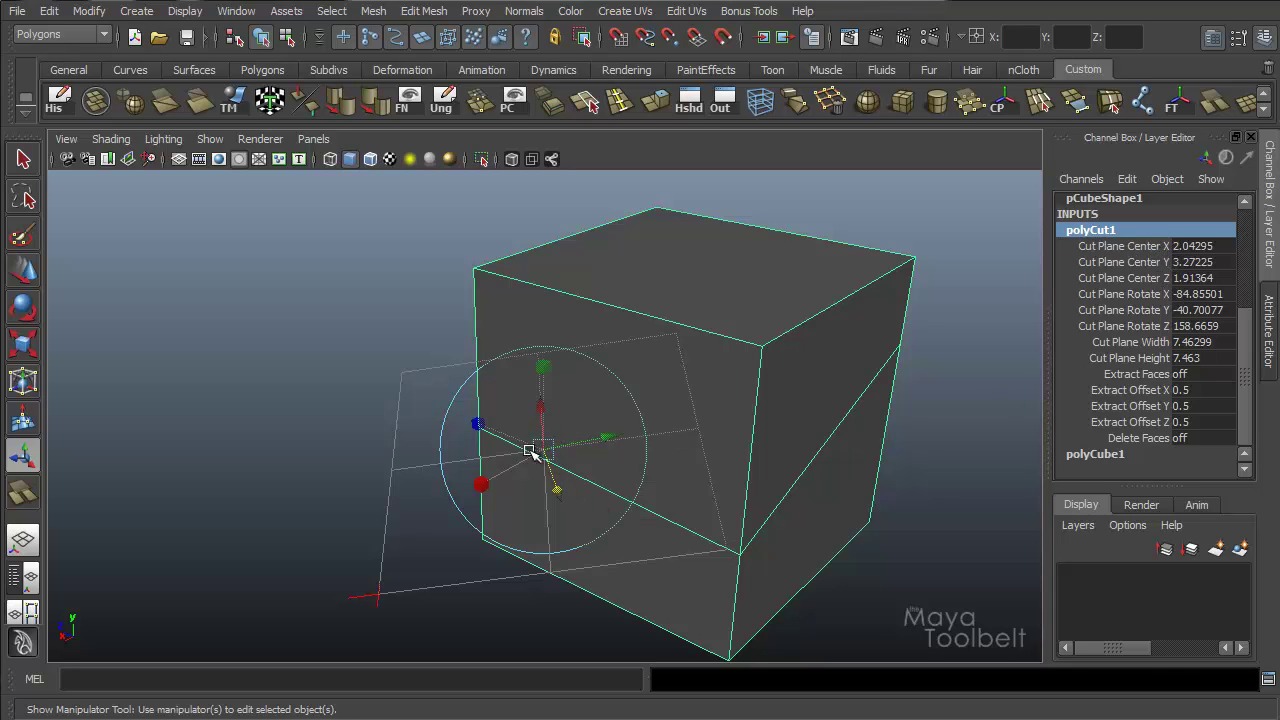
mouse_move(553, 449)
alt+mouse_down()
mouse_move(583, 457)
mouse_move(548, 446)
alt+mouse_up()
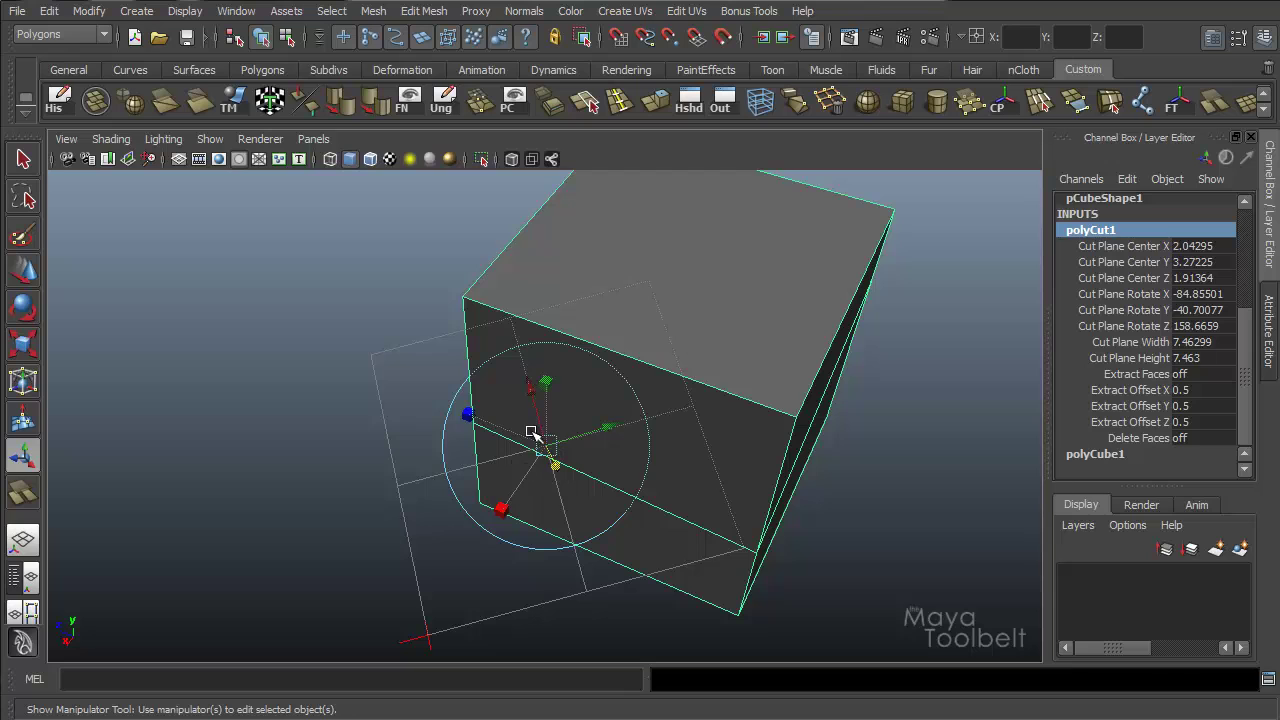
alt+drag(700, 457, 494, 347)
click(1195, 246)
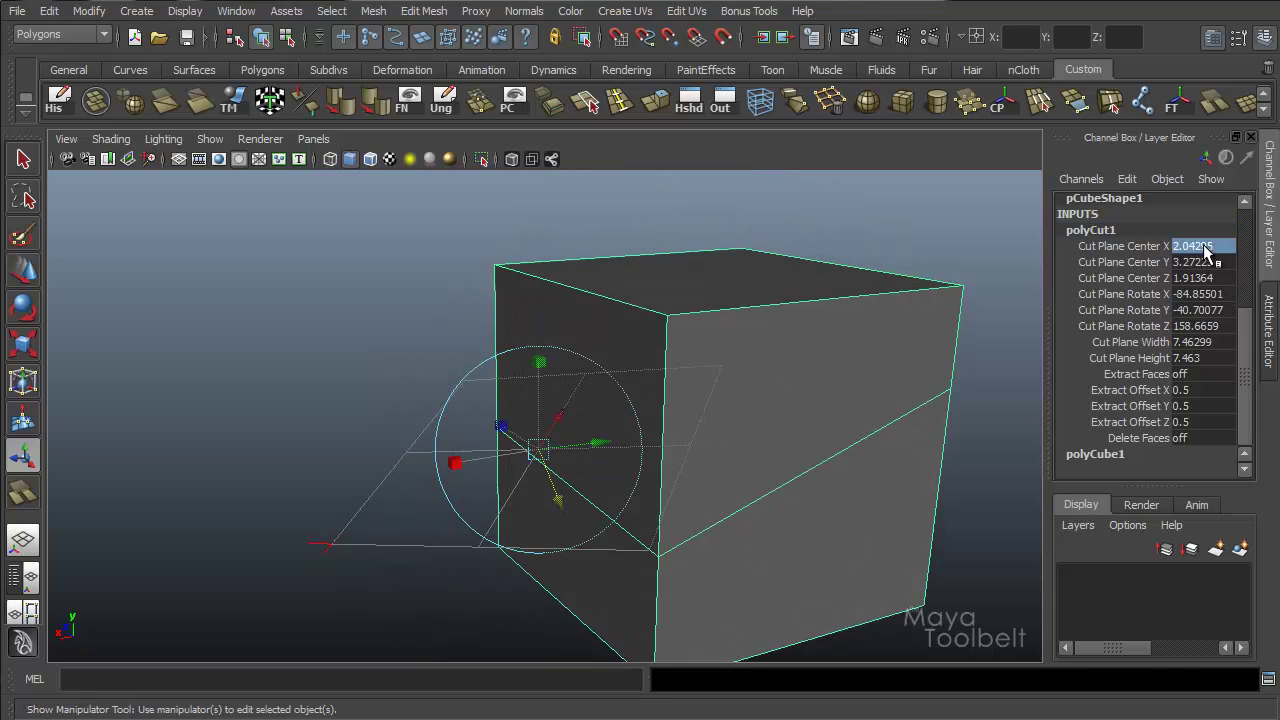
click(1200, 262)
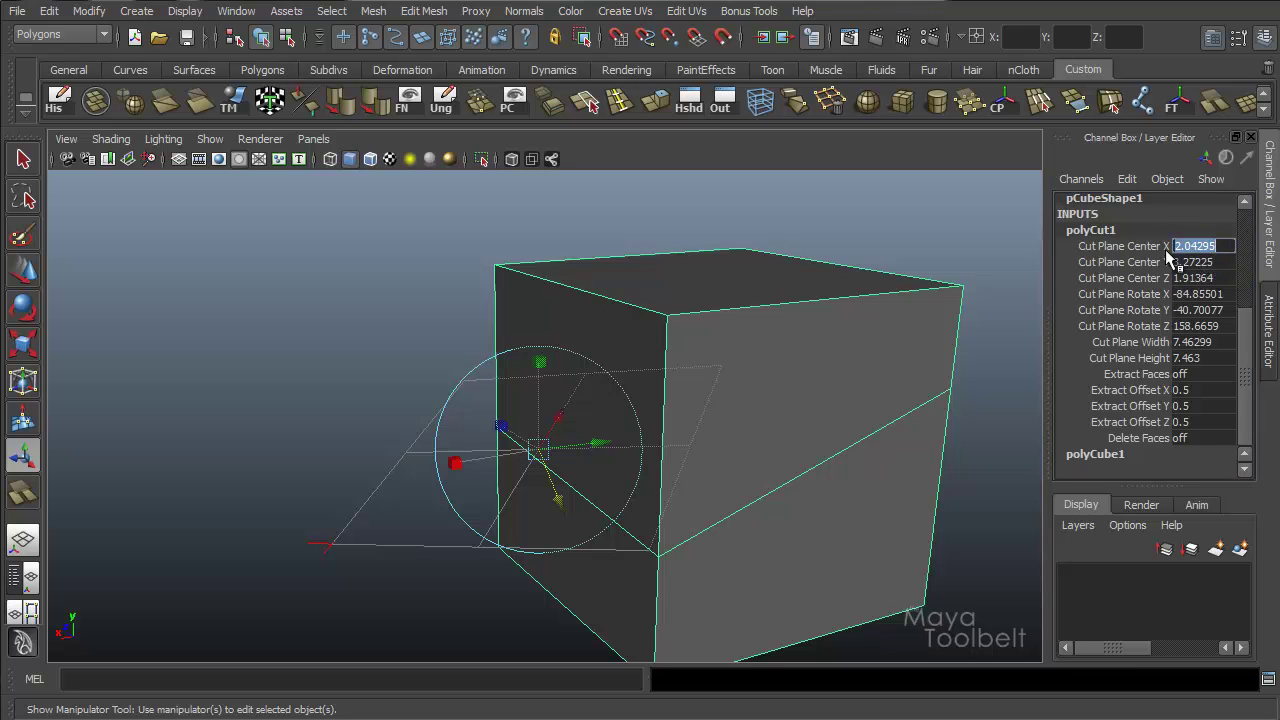
click(1146, 247)
mouse_move(852, 322)
middle_down()
mouse_move(880, 337)
mouse_move(857, 346)
middle_up()
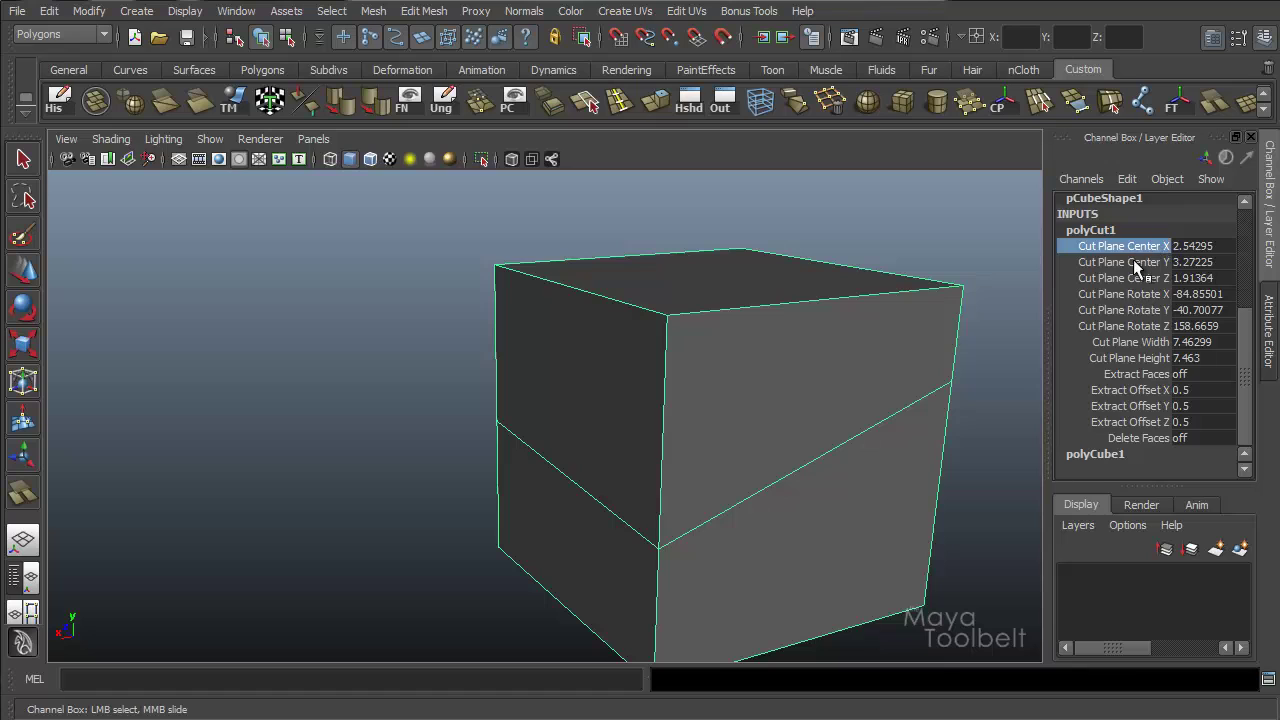
- Show the cut plane's manipulator again and move the plane's centre to about X -0.33, Y 4.28, Z -1.63
click(1137, 266)
middle_drag(789, 311, 777, 357)
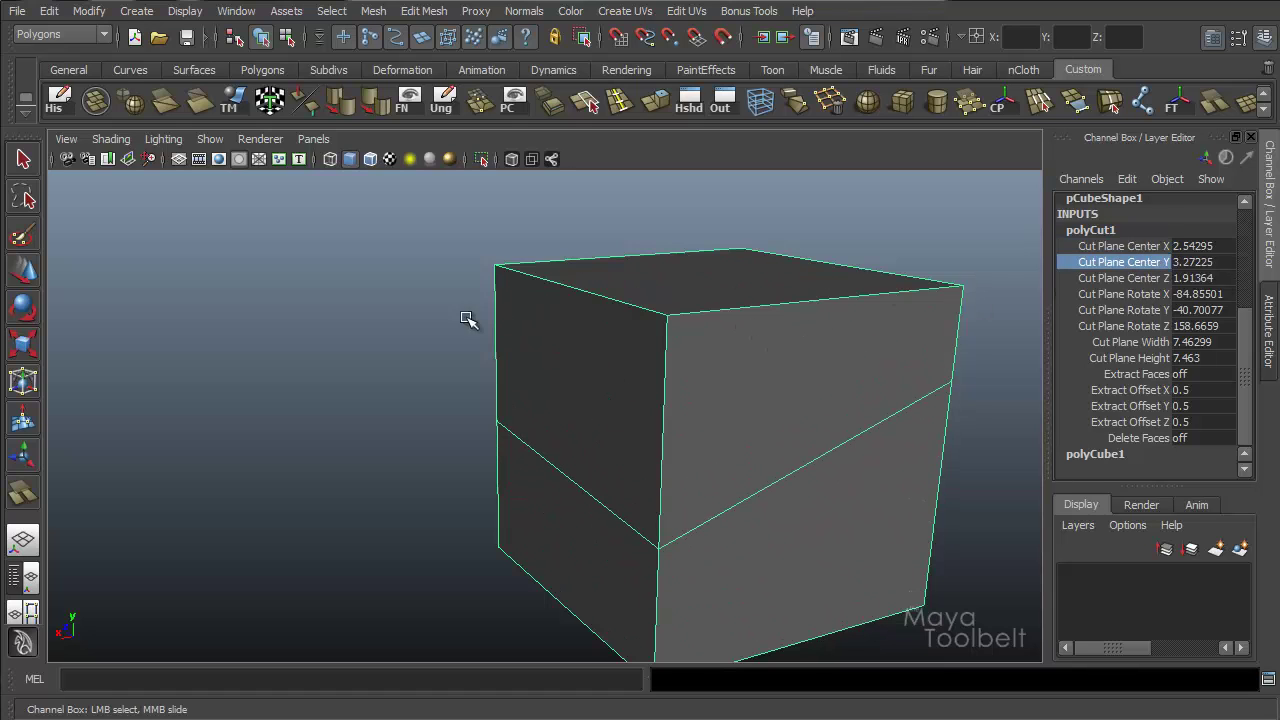
click(38, 458)
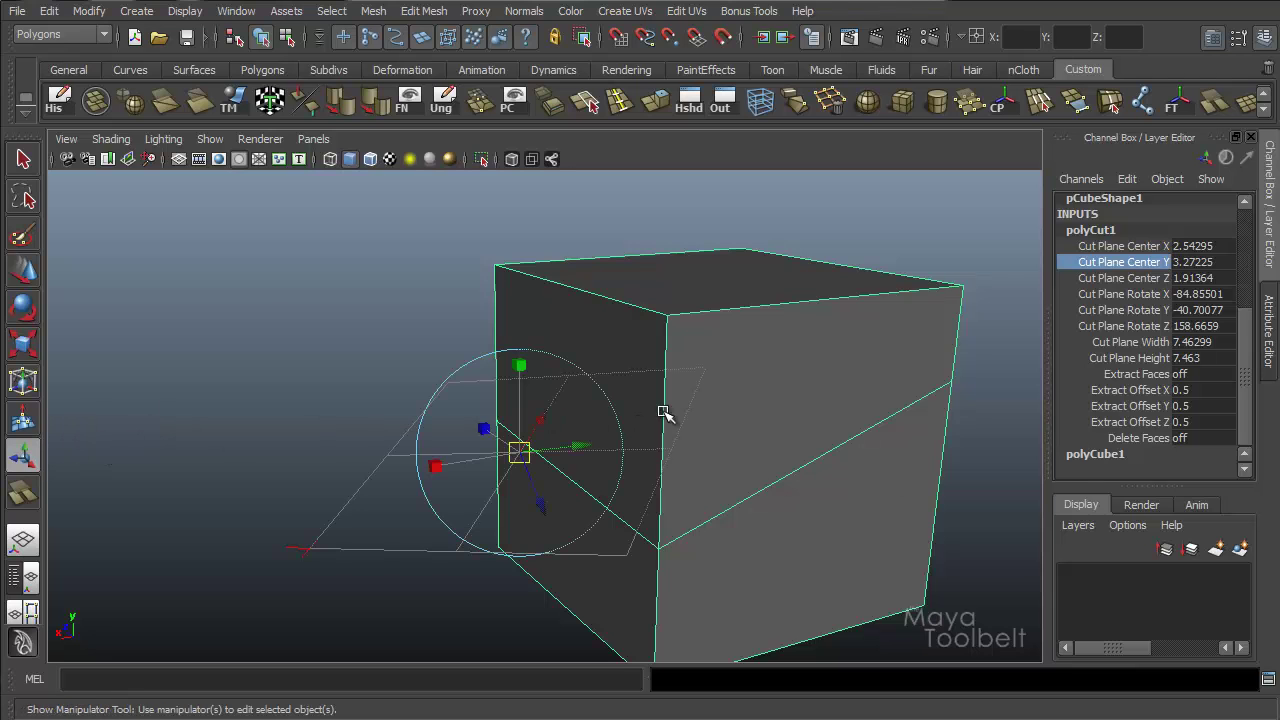
alt+drag(851, 383, 1185, 308)
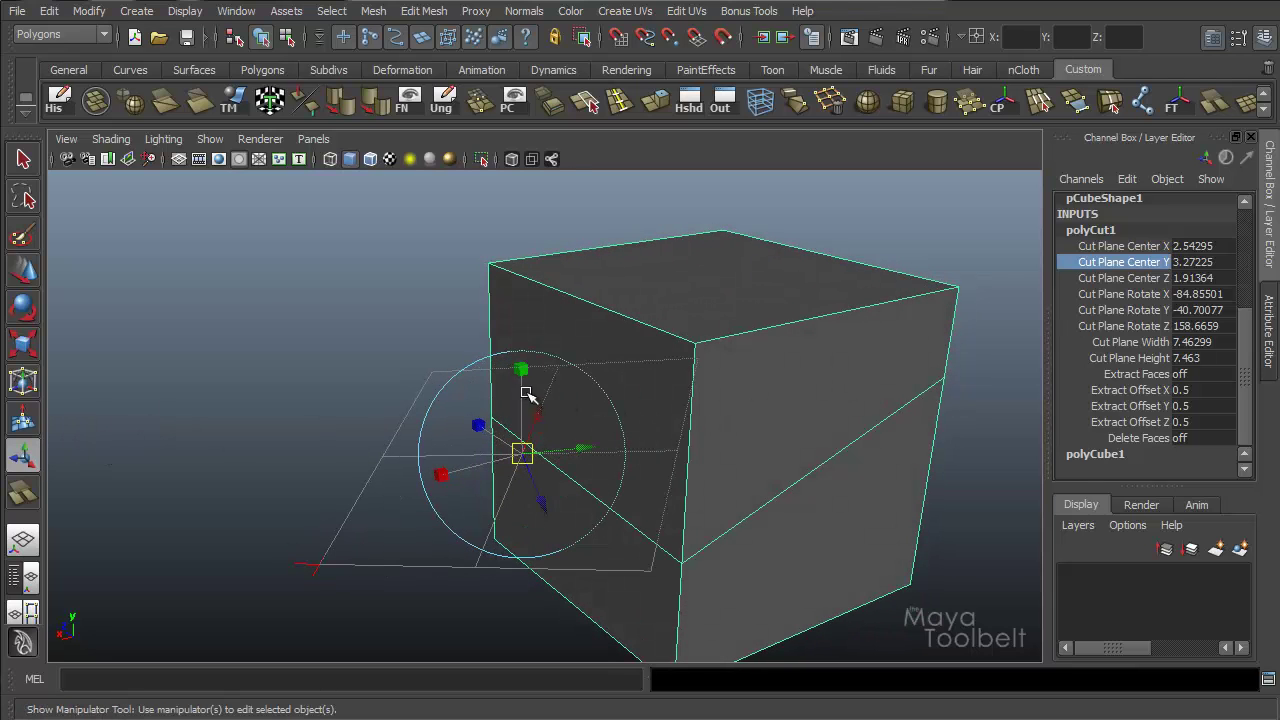
alt+drag(527, 393, 758, 424)
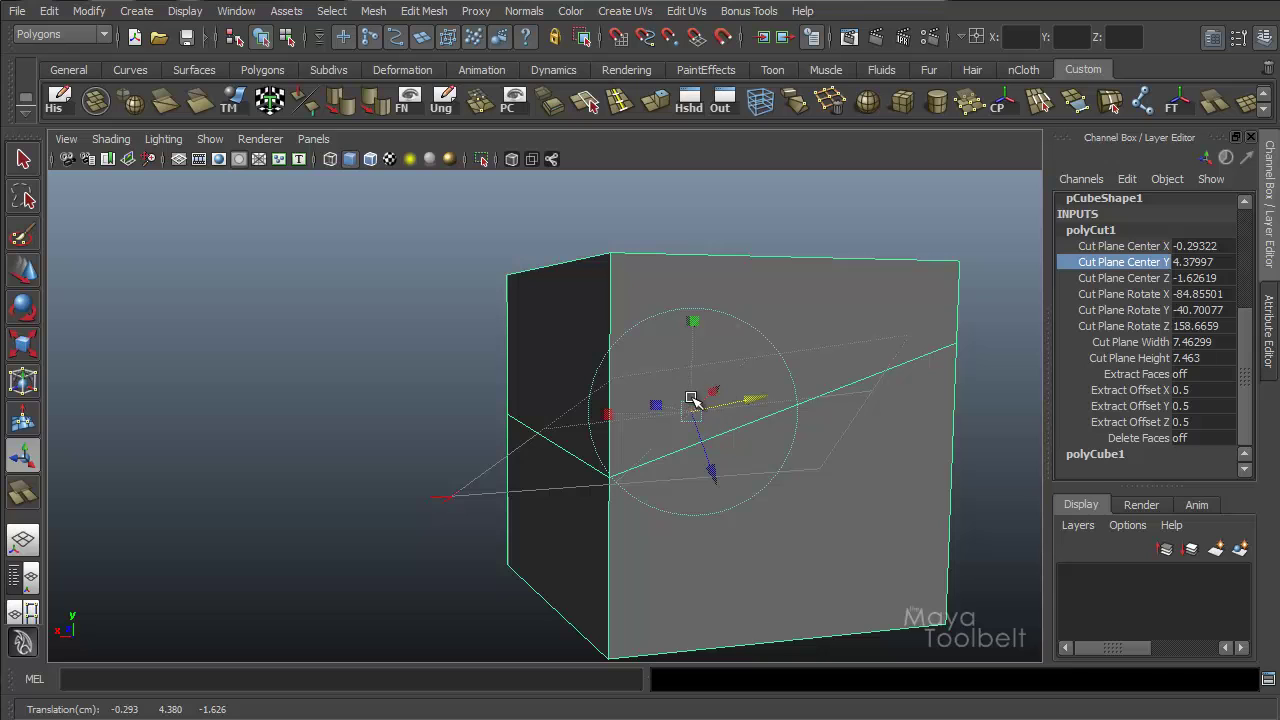
drag(725, 474, 971, 374)
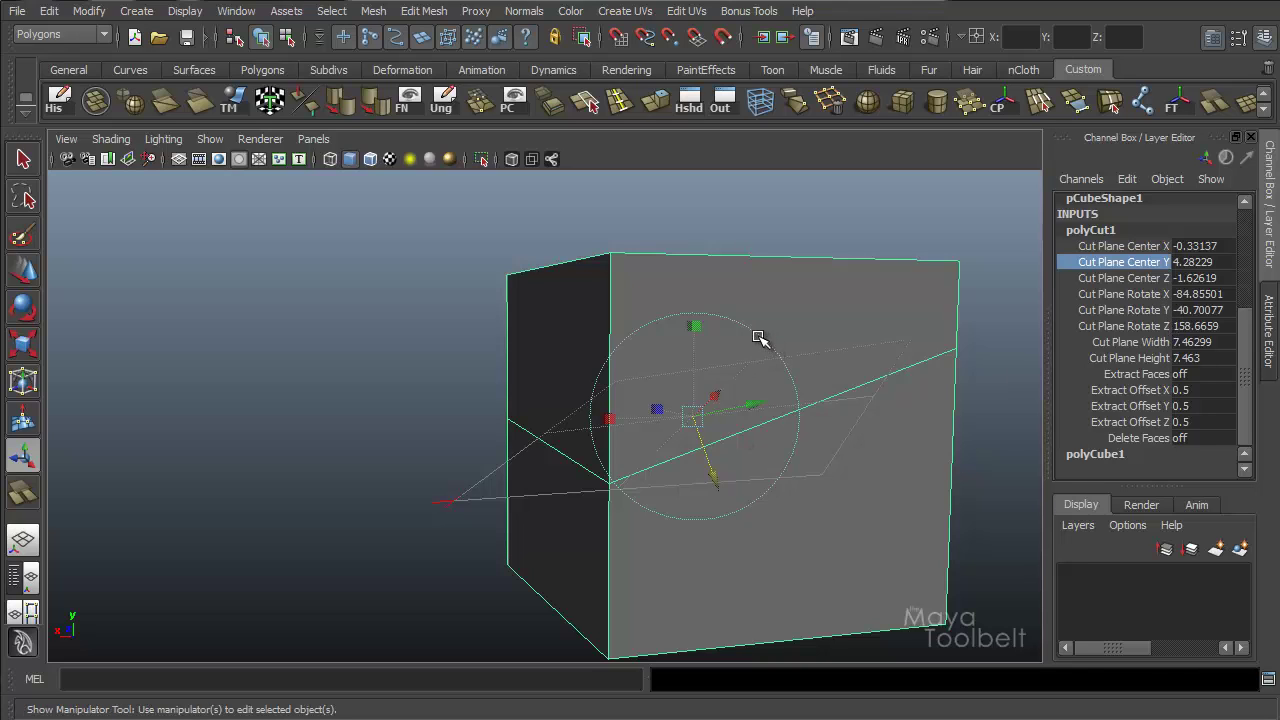
- Rotate the cut plane with its manipulator rings to about X -66.31, Y -39.53, Z 146.46
drag(759, 335, 760, 336)
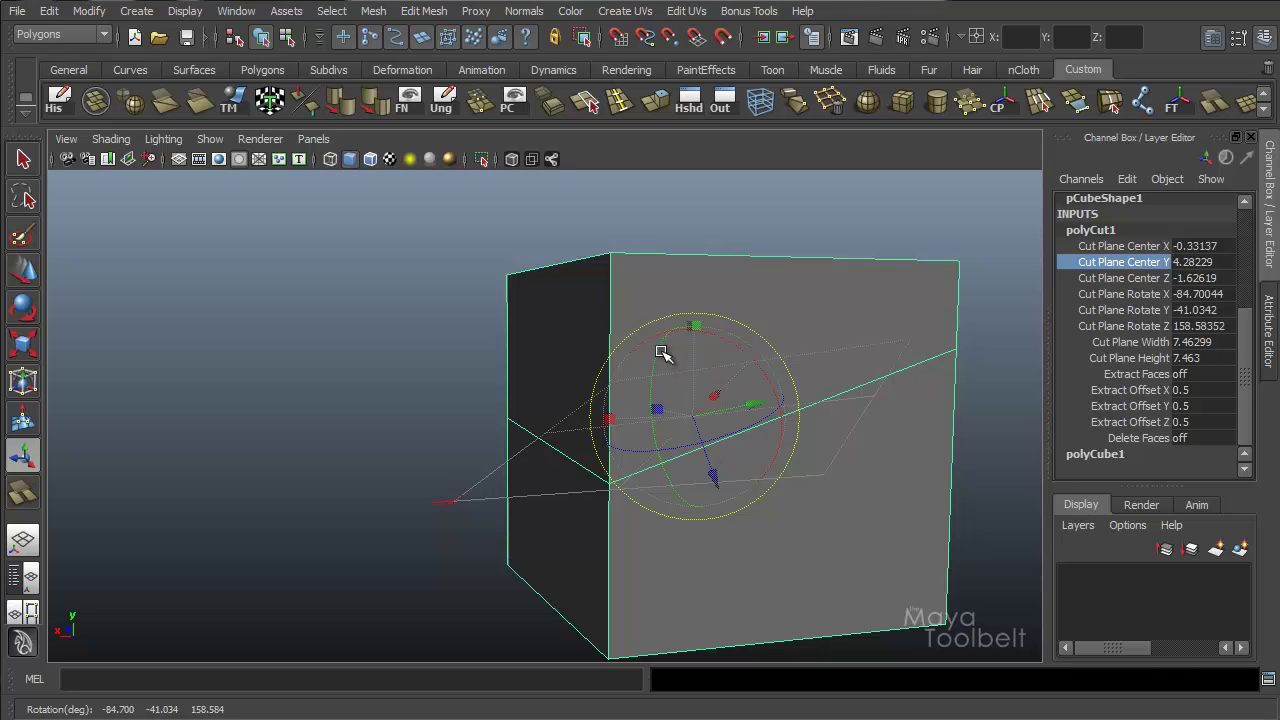
drag(658, 350, 737, 349)
alt+drag(818, 319, 866, 286)
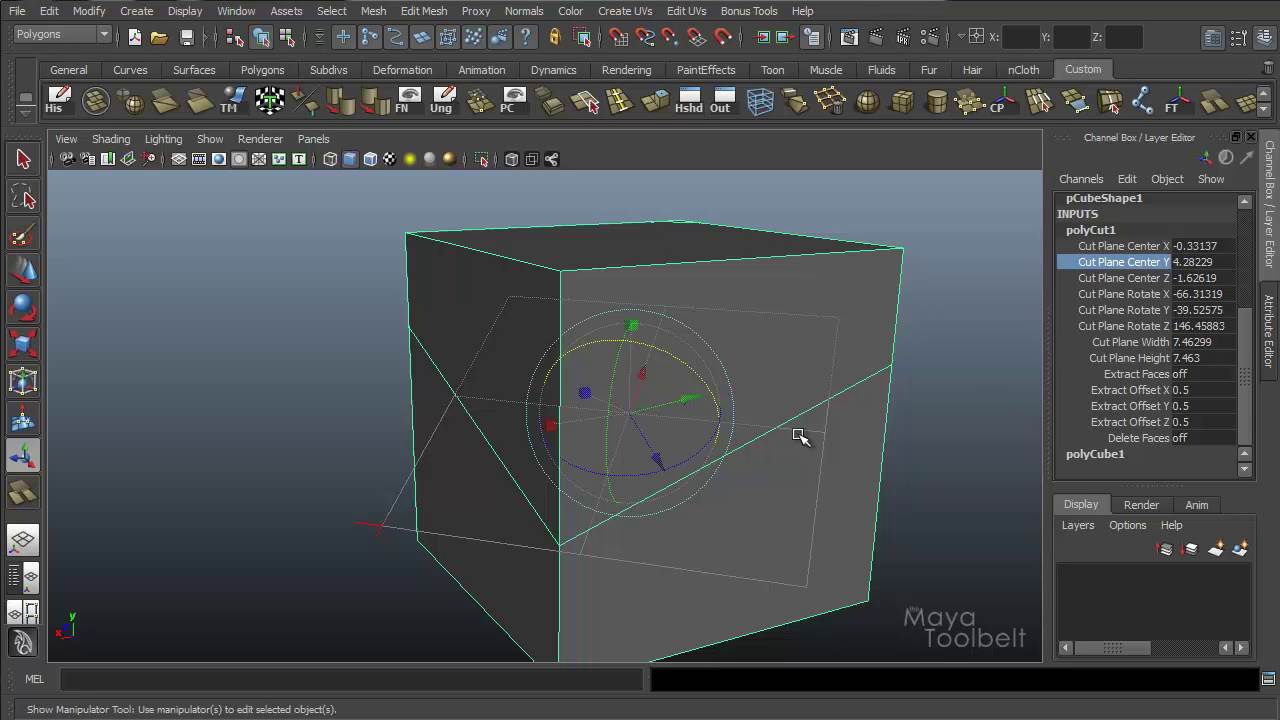
- Scale the cut plane uniformly with its manipulator to a width and height of about 11.14
alt+drag(648, 333, 646, 374)
alt+right_drag(646, 374, 680, 389)
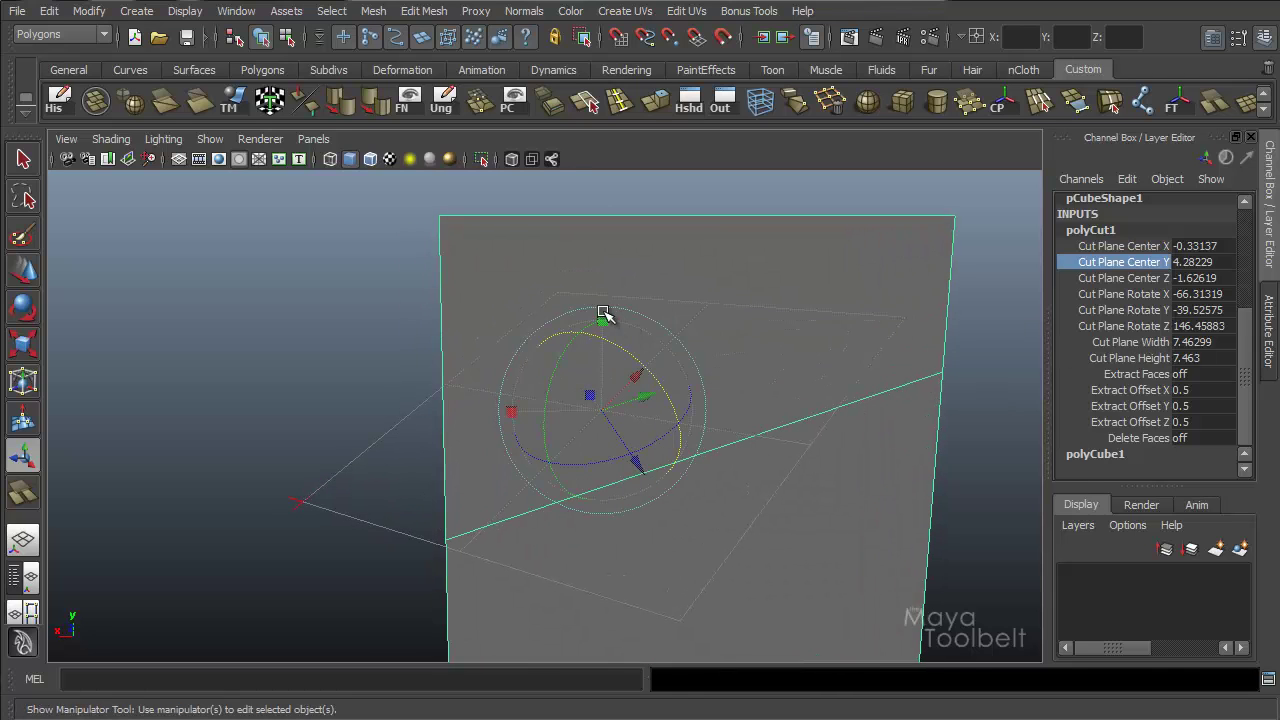
click(517, 408)
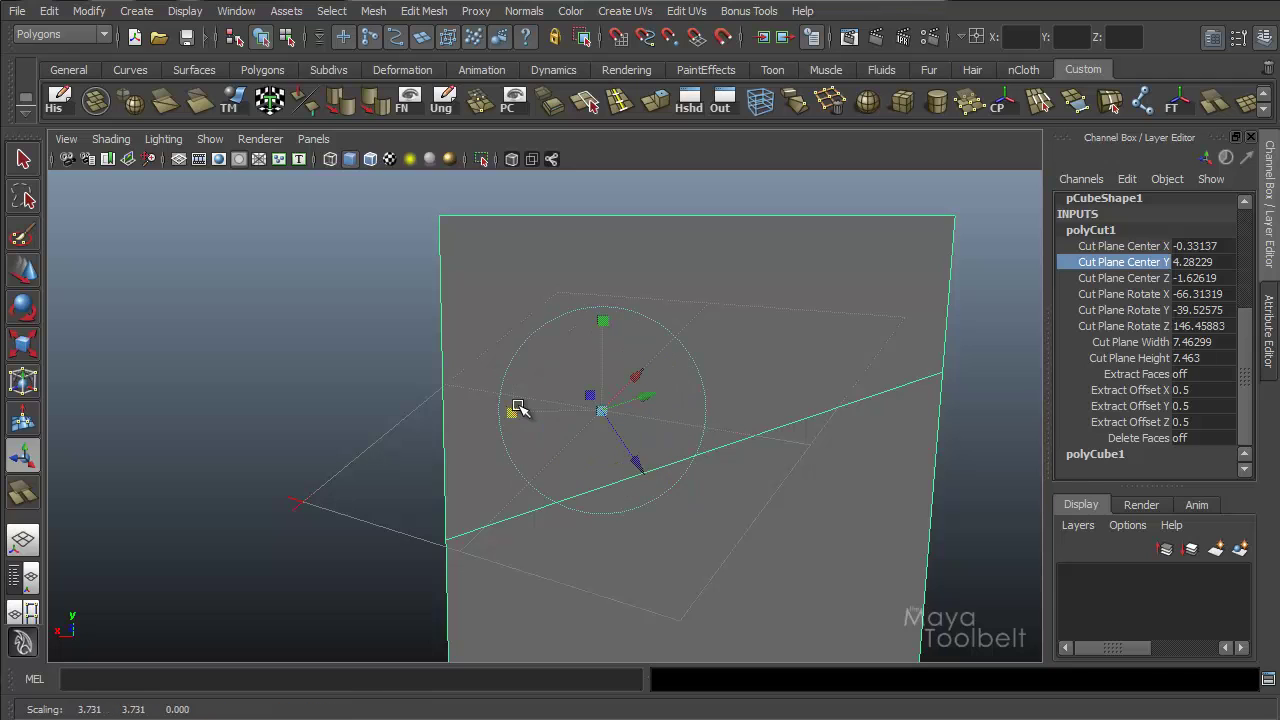
alt+drag(597, 408, 651, 420)
click(514, 408)
alt+drag(800, 449, 780, 470)
alt+right_drag(780, 470, 863, 421)
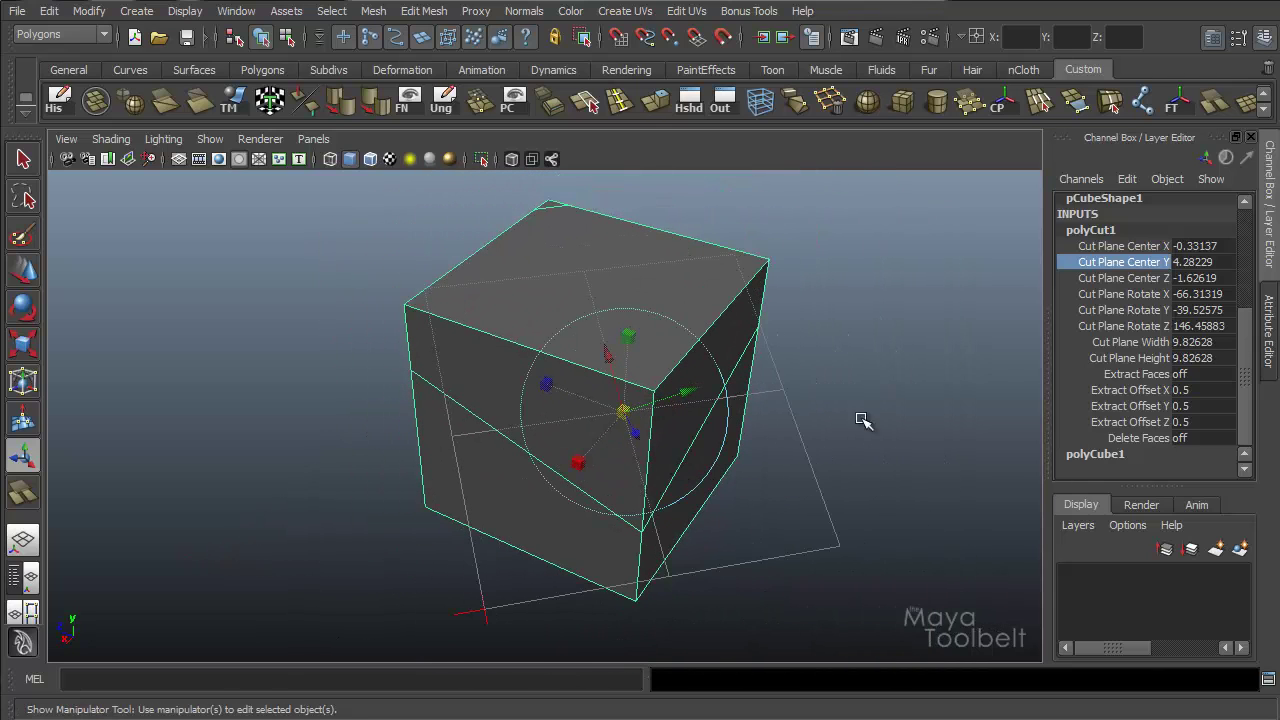
alt+drag(845, 472, 593, 428)
click(592, 425)
click(591, 424)
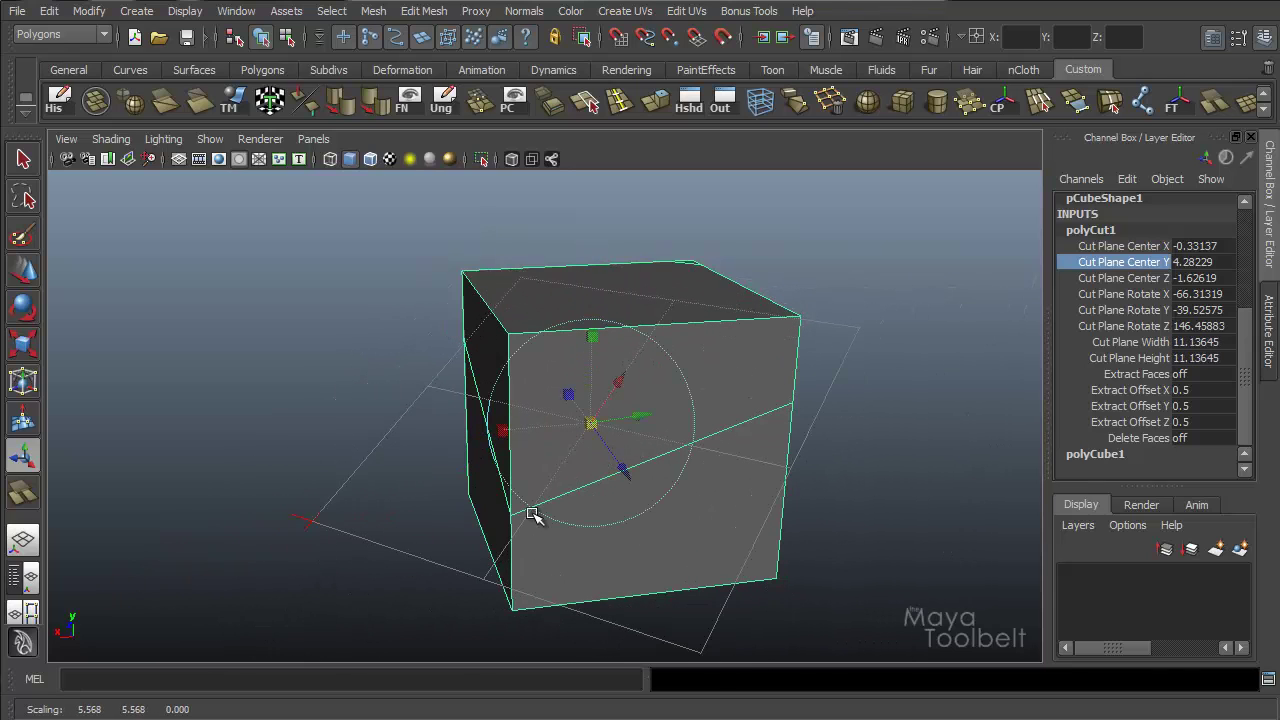
- Scale the cut plane along its separate axes to a width of about 7.41 and a height of about 10.21
alt+drag(680, 458, 757, 371)
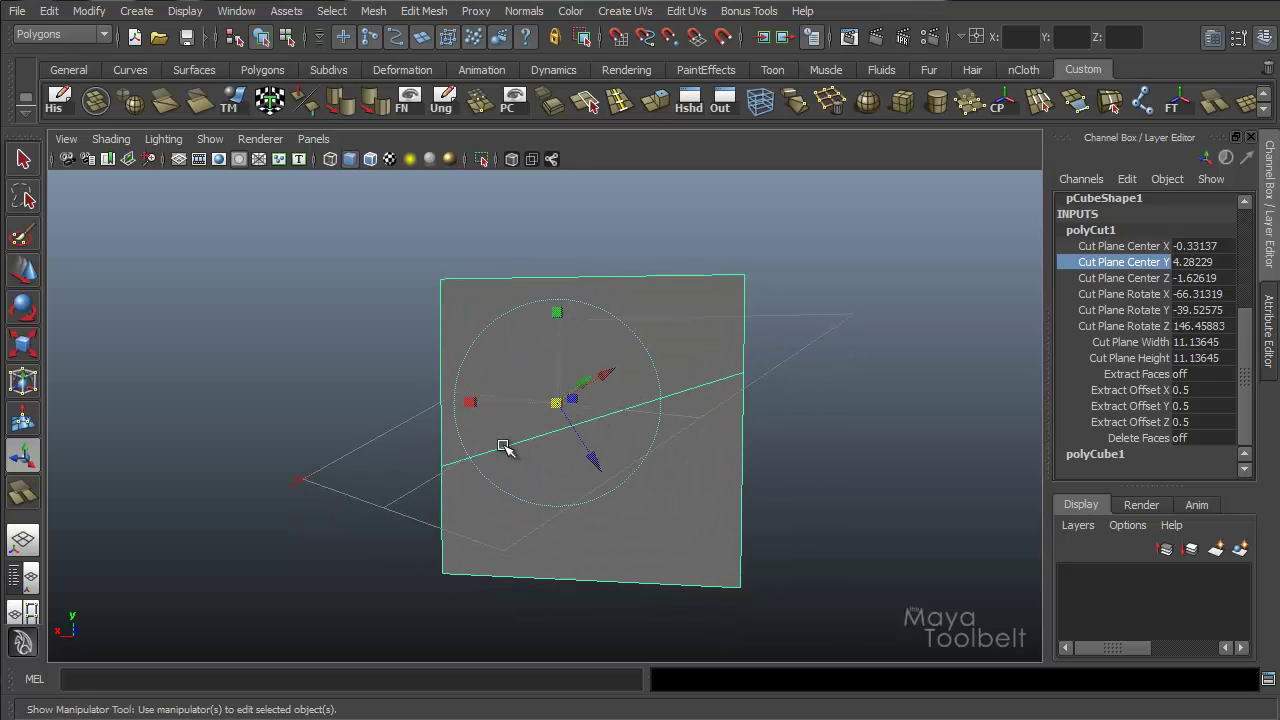
alt+drag(423, 466, 540, 422)
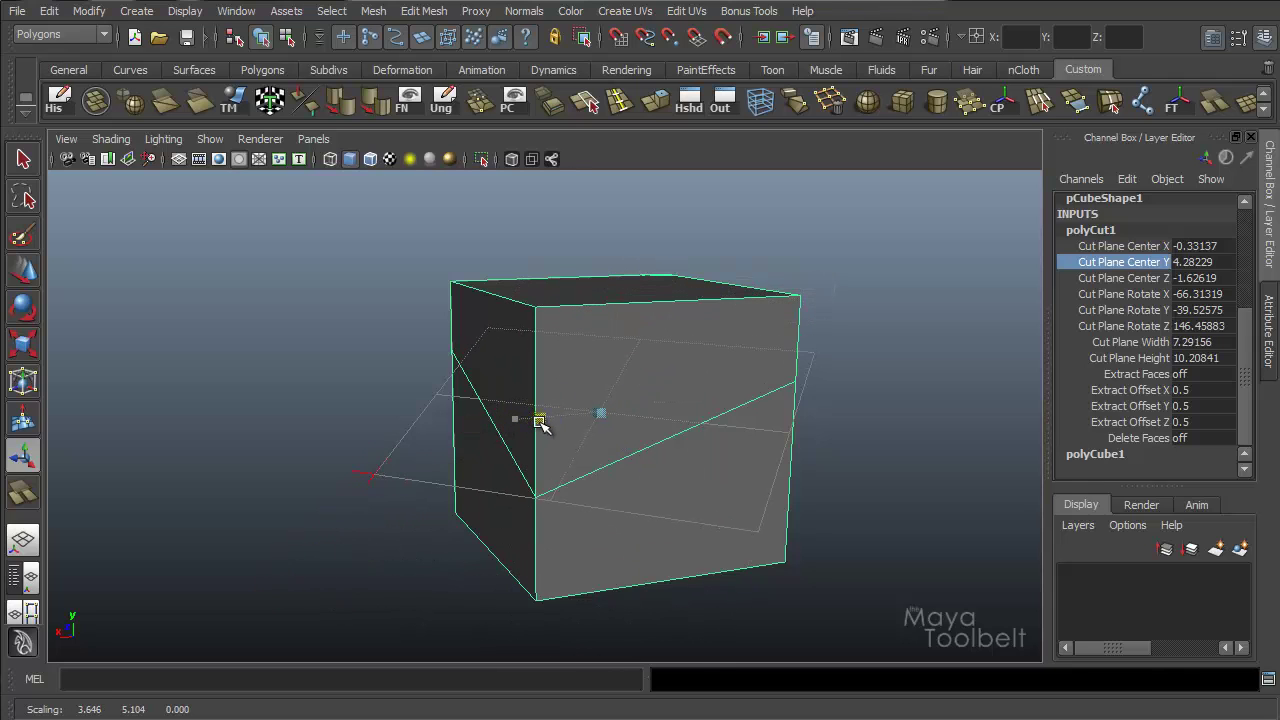
click(600, 413)
alt+drag(834, 391, 864, 393)
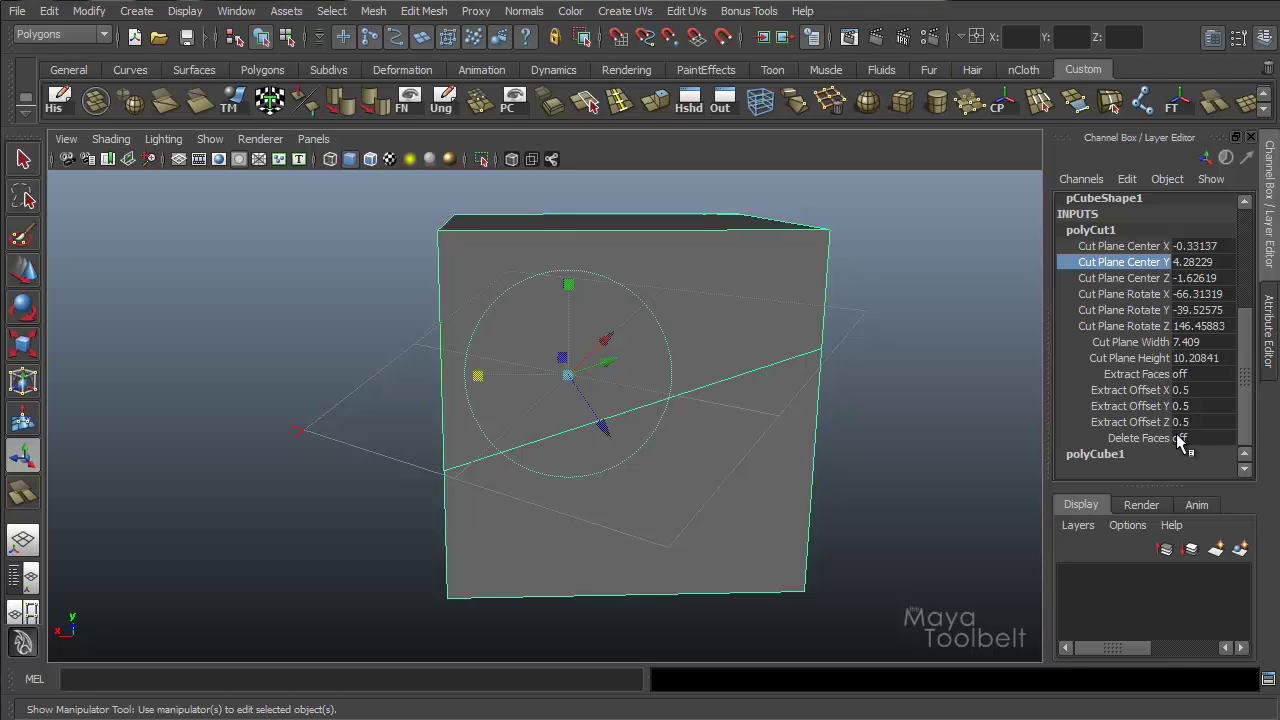
- Leave the cut plane manipulator for the Move tool and open the options of the Cut Faces Tool
alt+drag(866, 280, 903, 292)
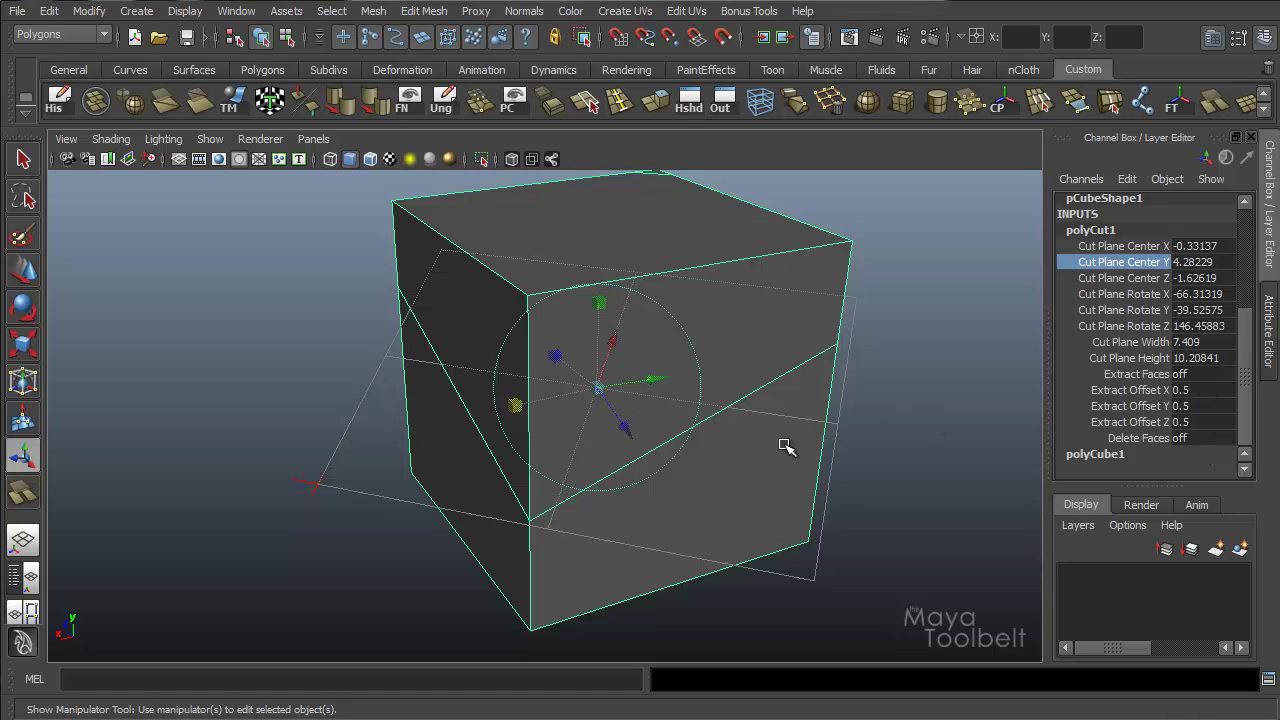
alt+drag(786, 446, 763, 420)
key(w)
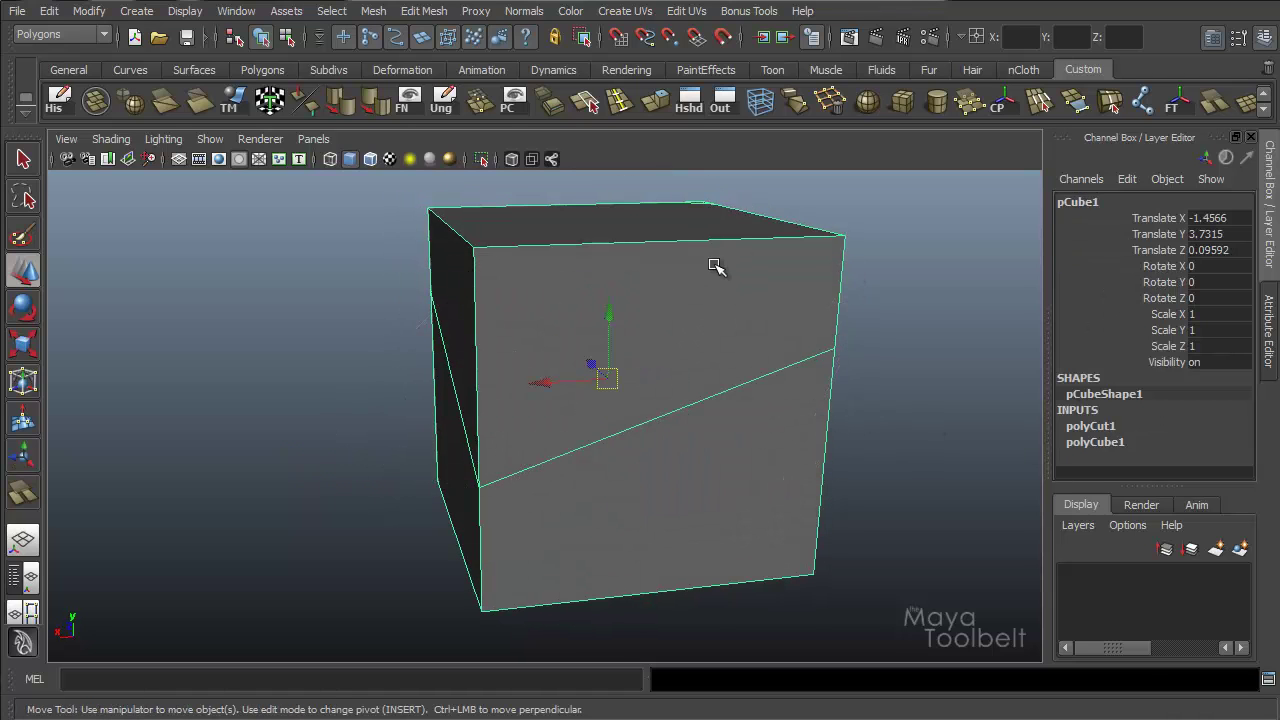
alt+drag(715, 265, 791, 280)
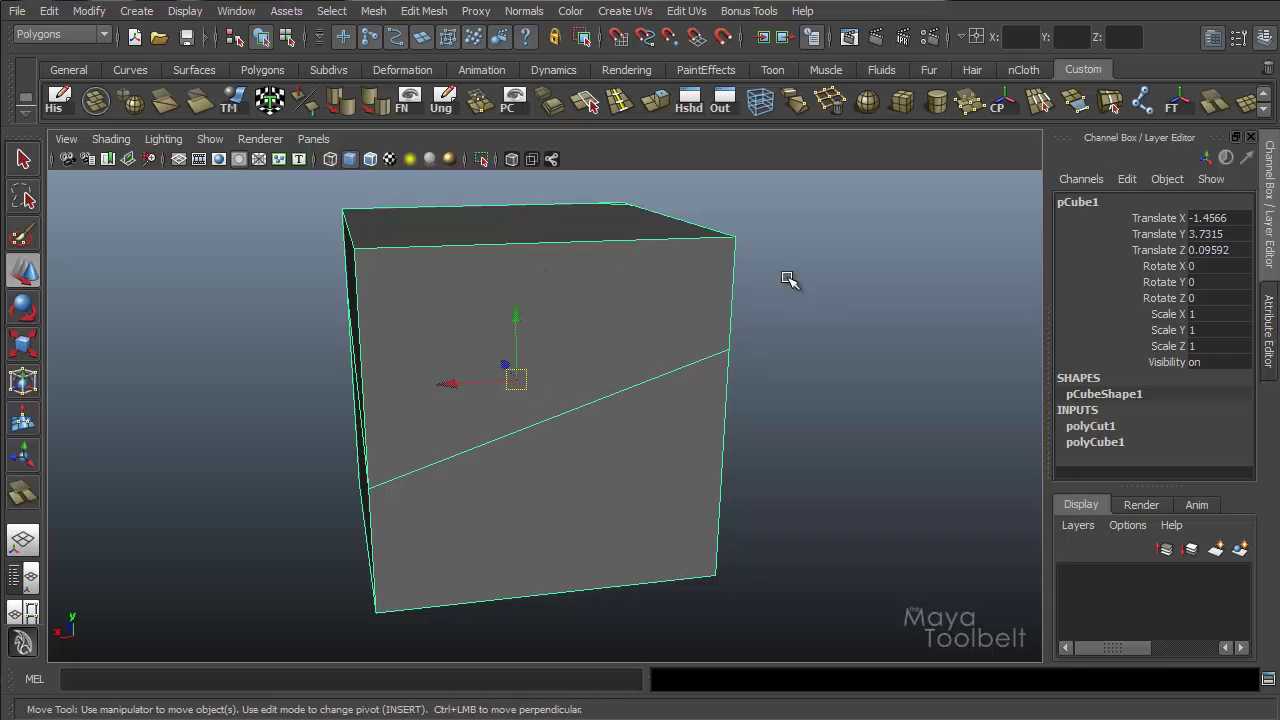
click(606, 14)
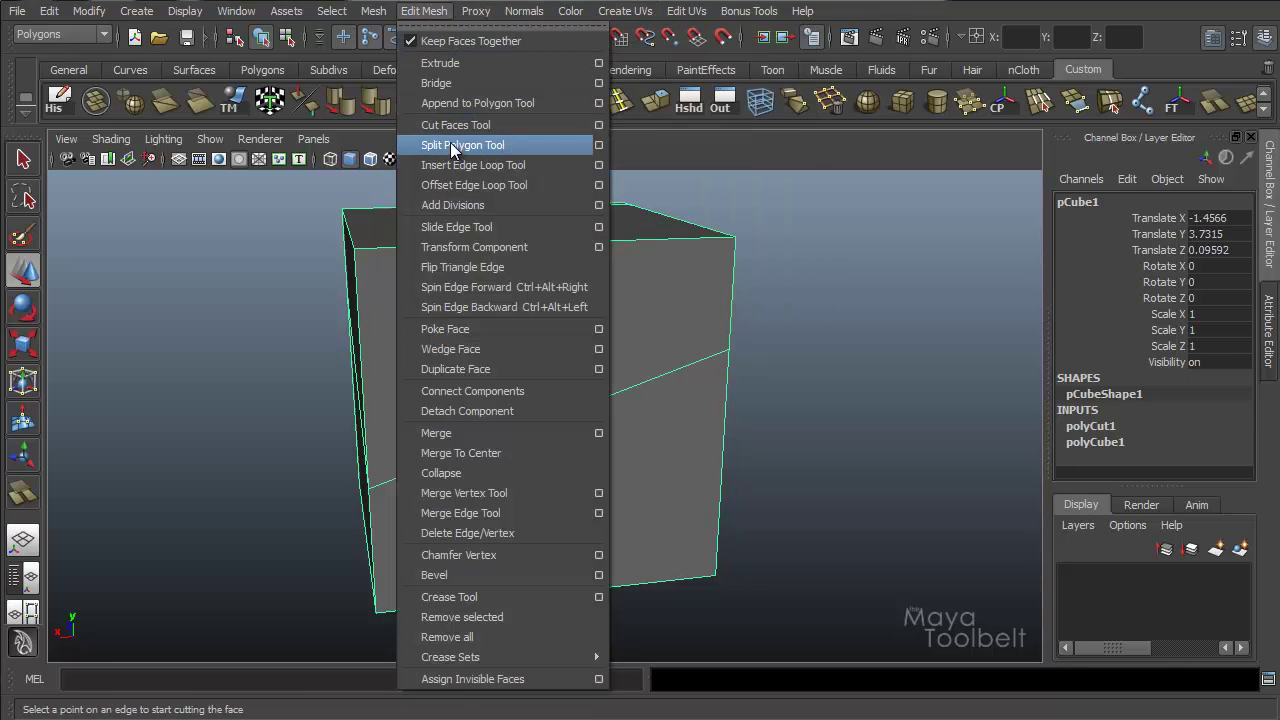
click(598, 125)
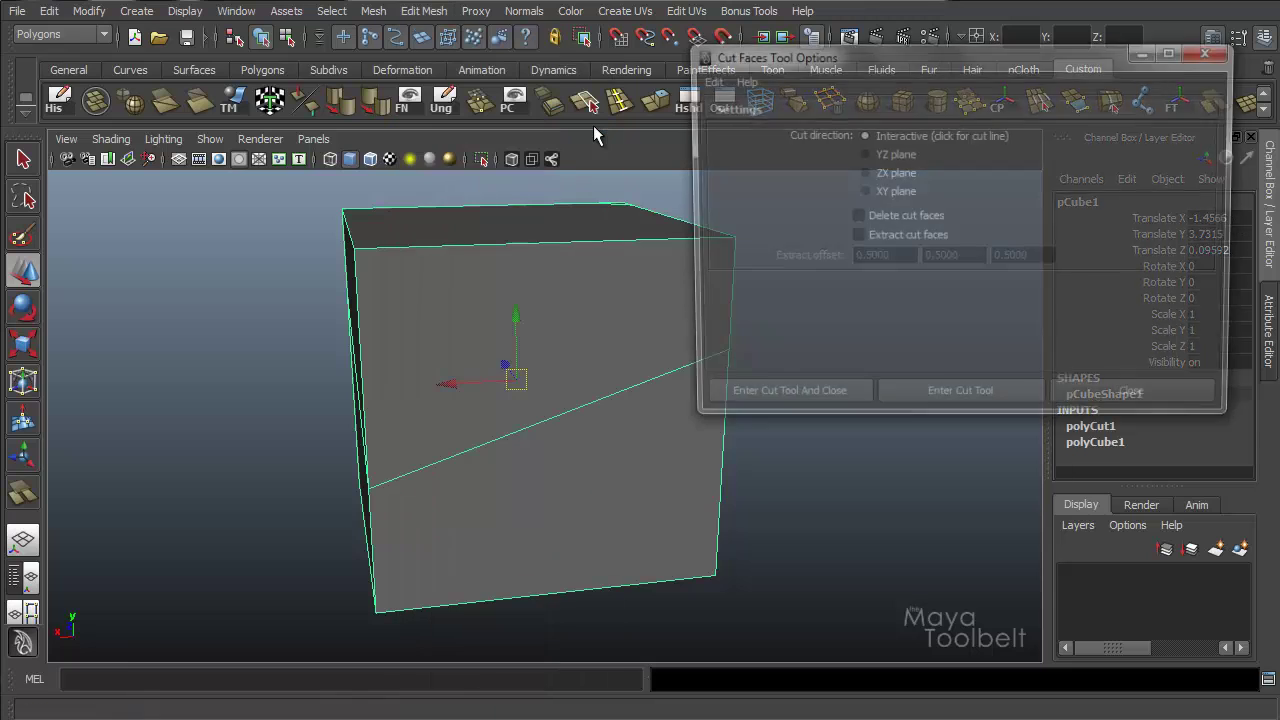
- Enter the Cut Faces Tool in Interactive mode, make a diagonal cut across the cube, undo it and return to the Move tool
alt+drag(492, 251, 414, 277)
alt+middle_drag(414, 277, 497, 286)
alt+drag(497, 286, 480, 288)
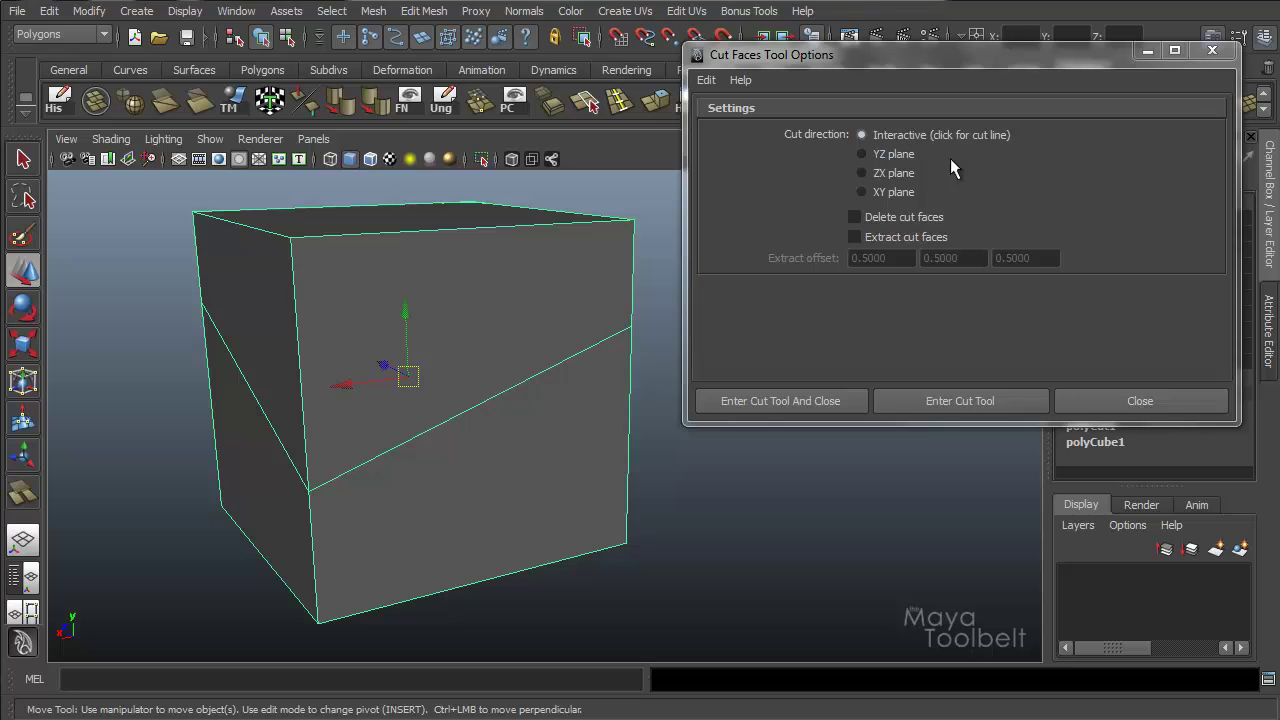
click(968, 402)
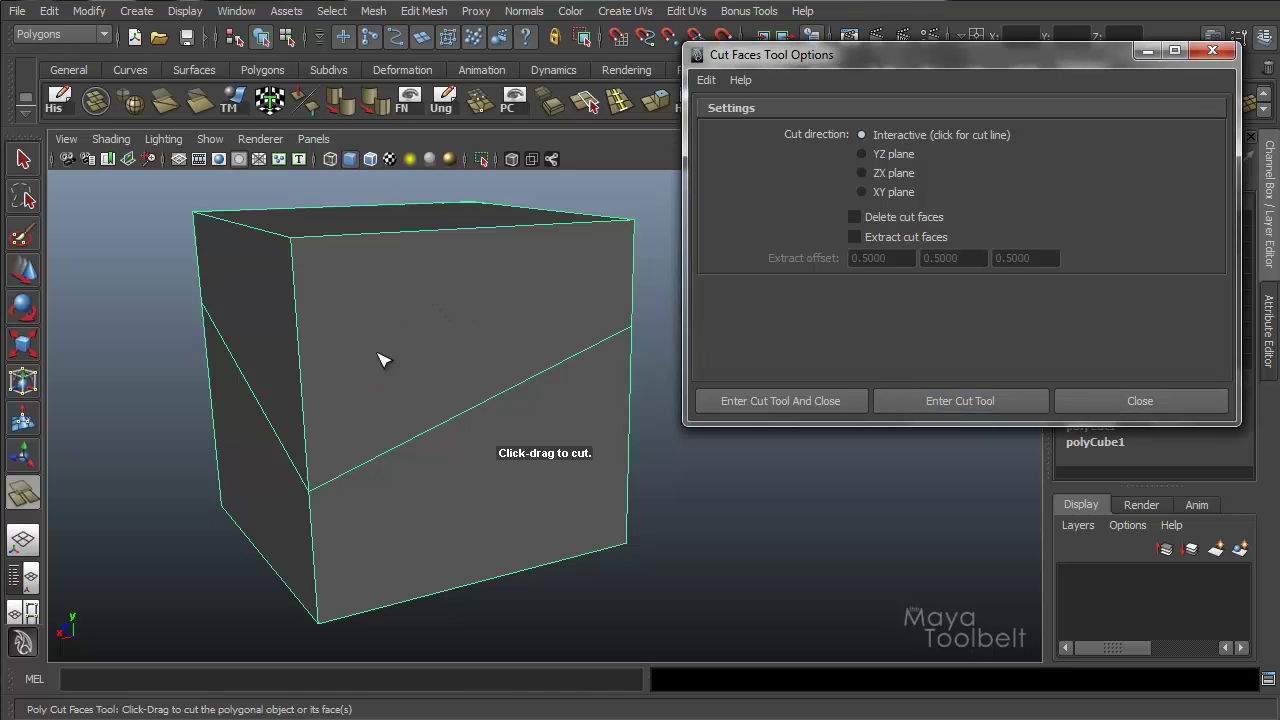
alt+drag(413, 383, 437, 402)
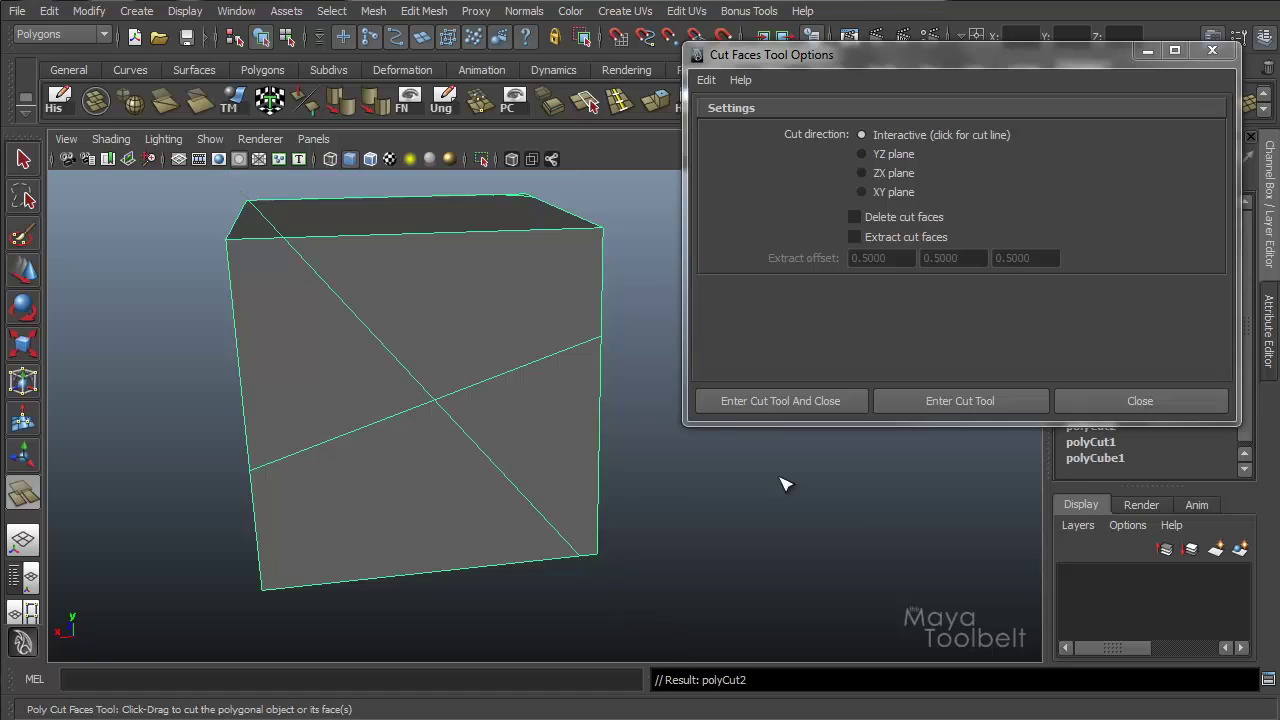
alt+drag(646, 420, 584, 362)
key(w)
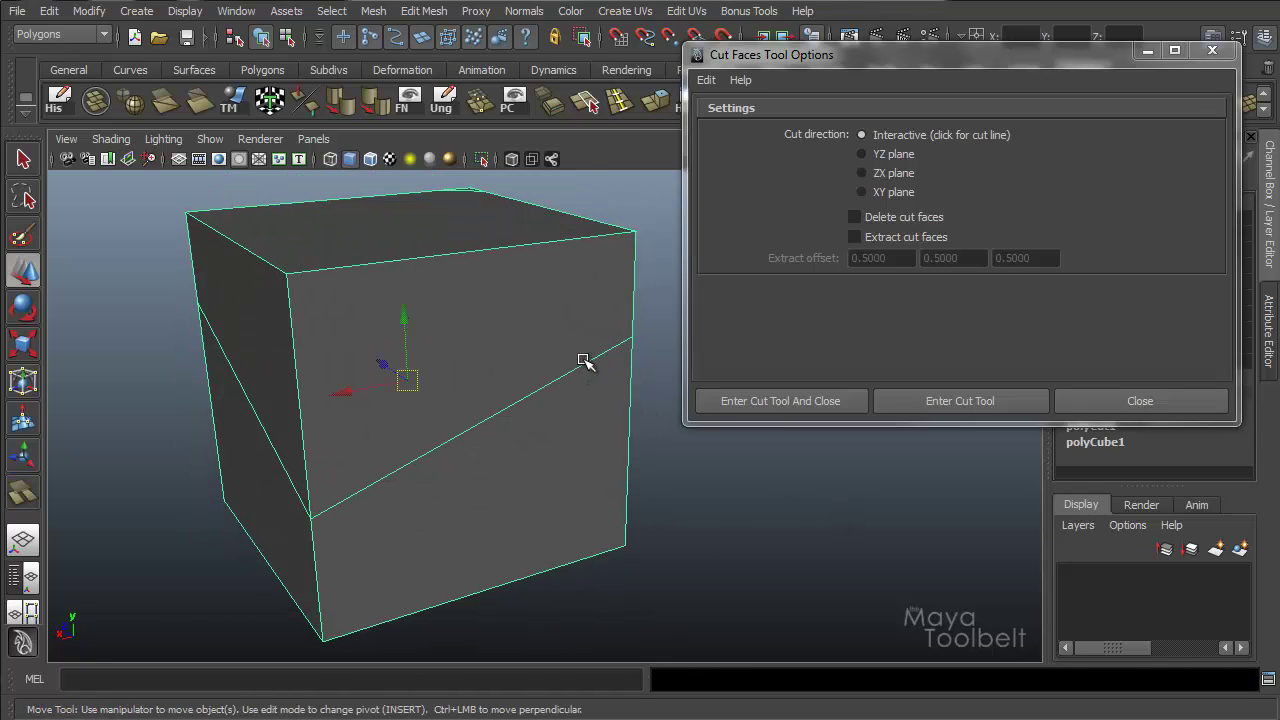
- Switch the cut direction back and forth between YZ plane and Interactive, ending on YZ plane, and reposition the options window
click(889, 157)
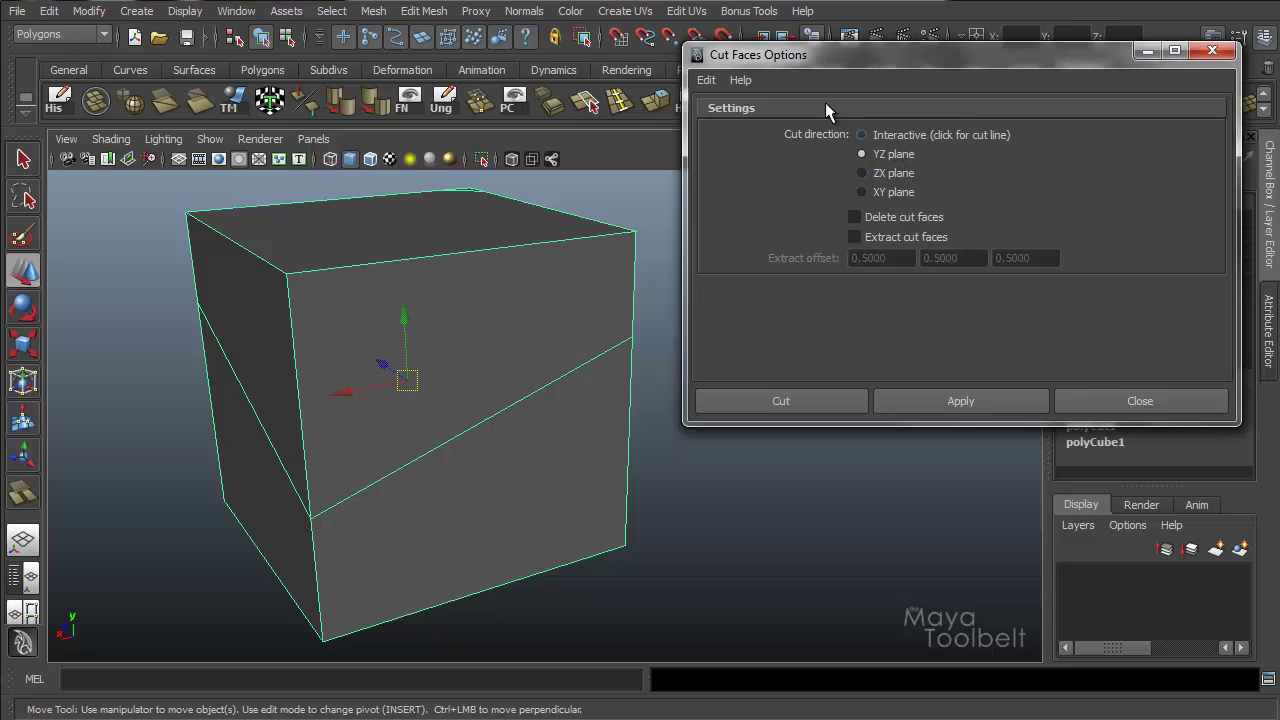
drag(1087, 64, 1042, 97)
click(860, 167)
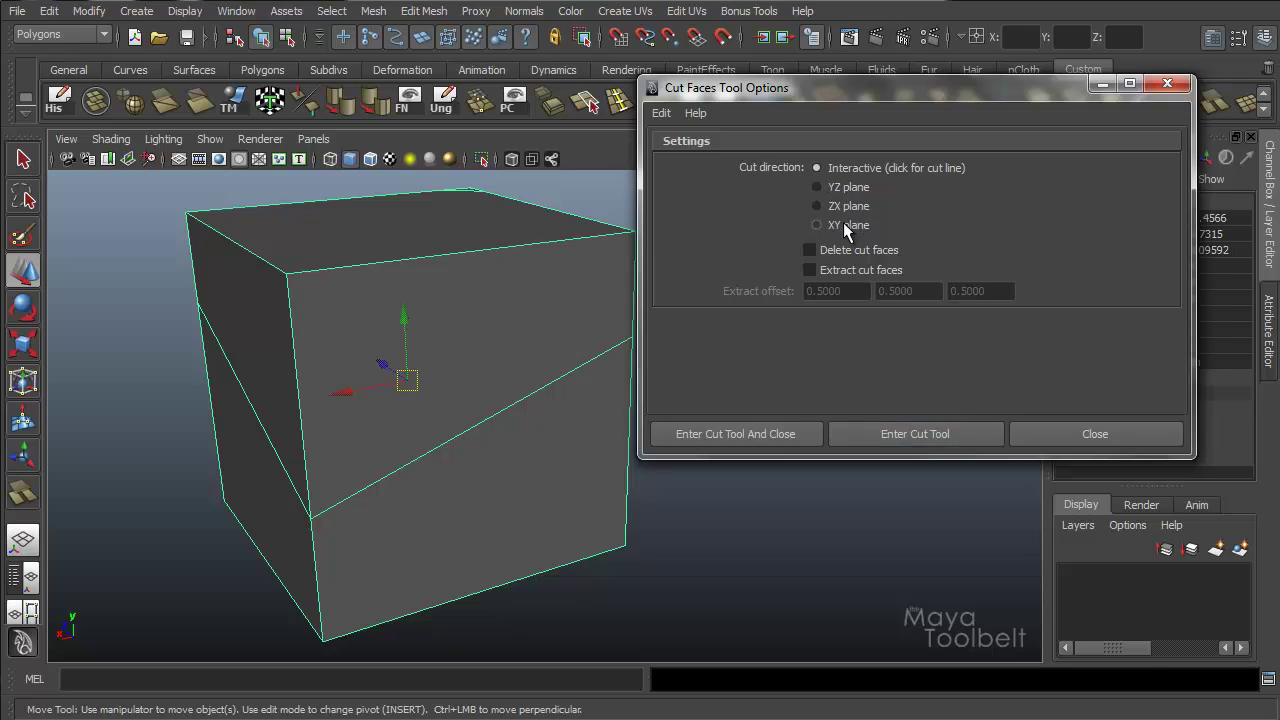
click(852, 195)
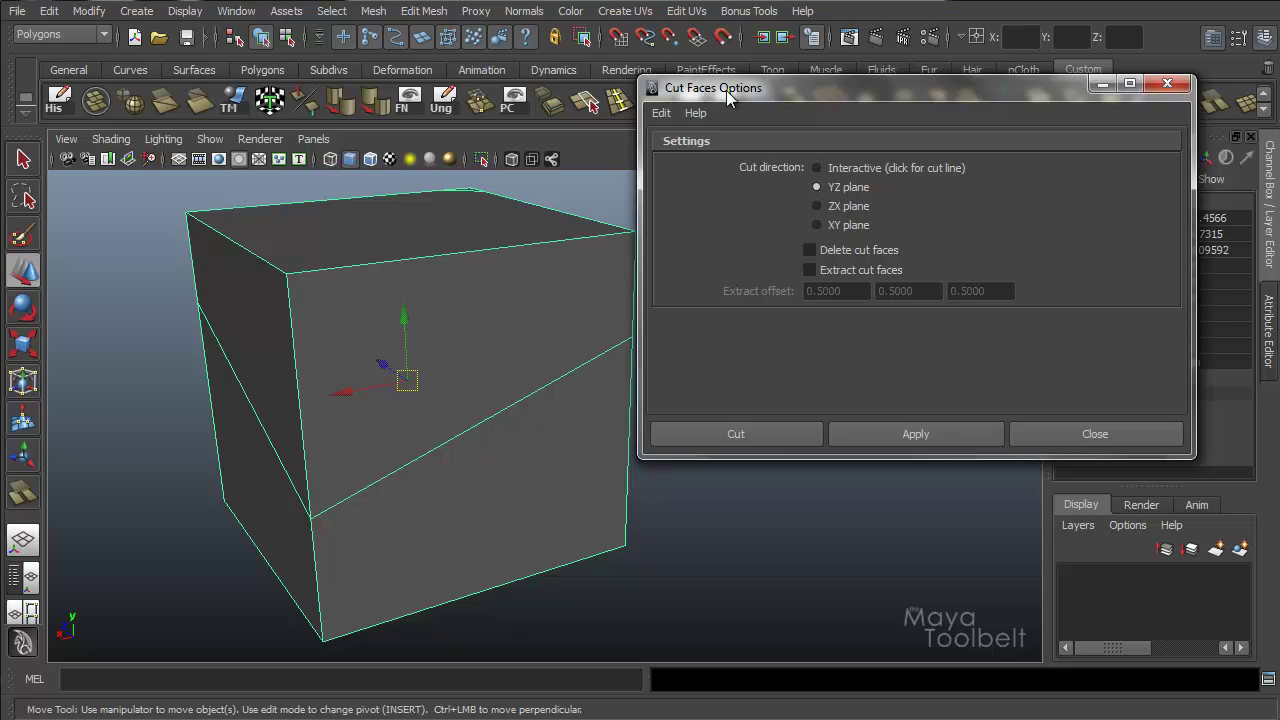
drag(729, 89, 761, 86)
click(880, 167)
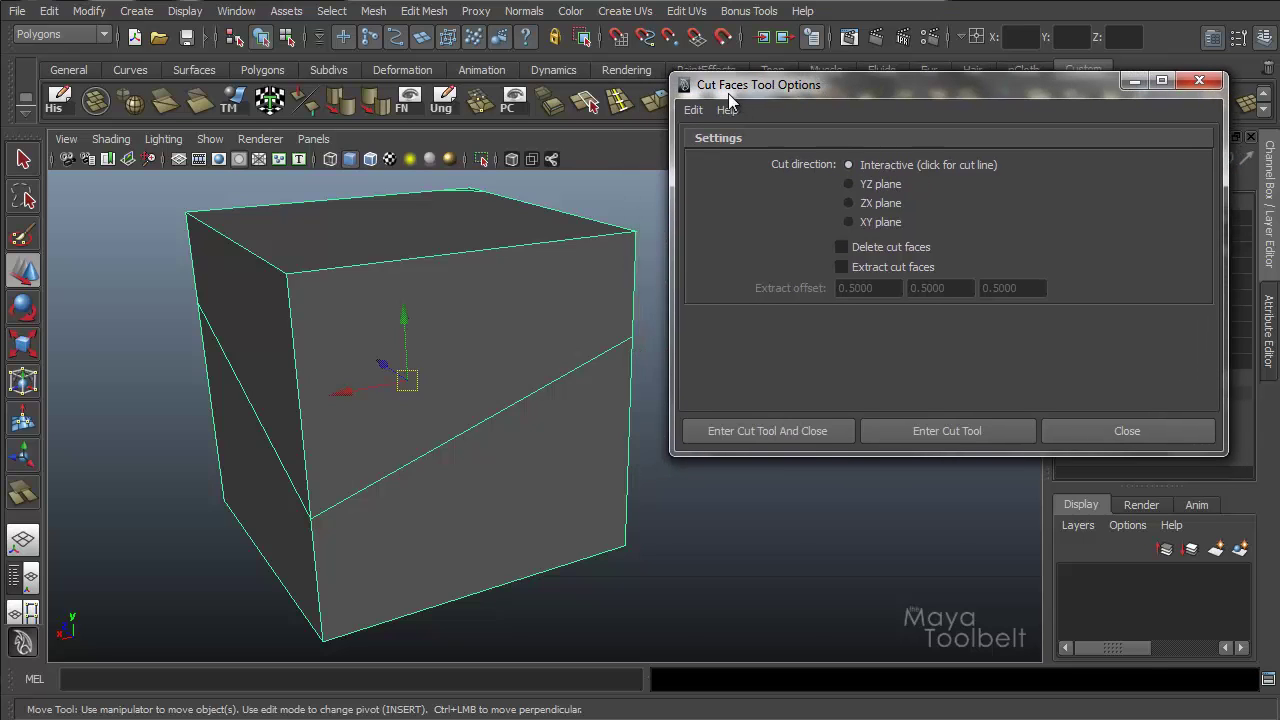
click(878, 187)
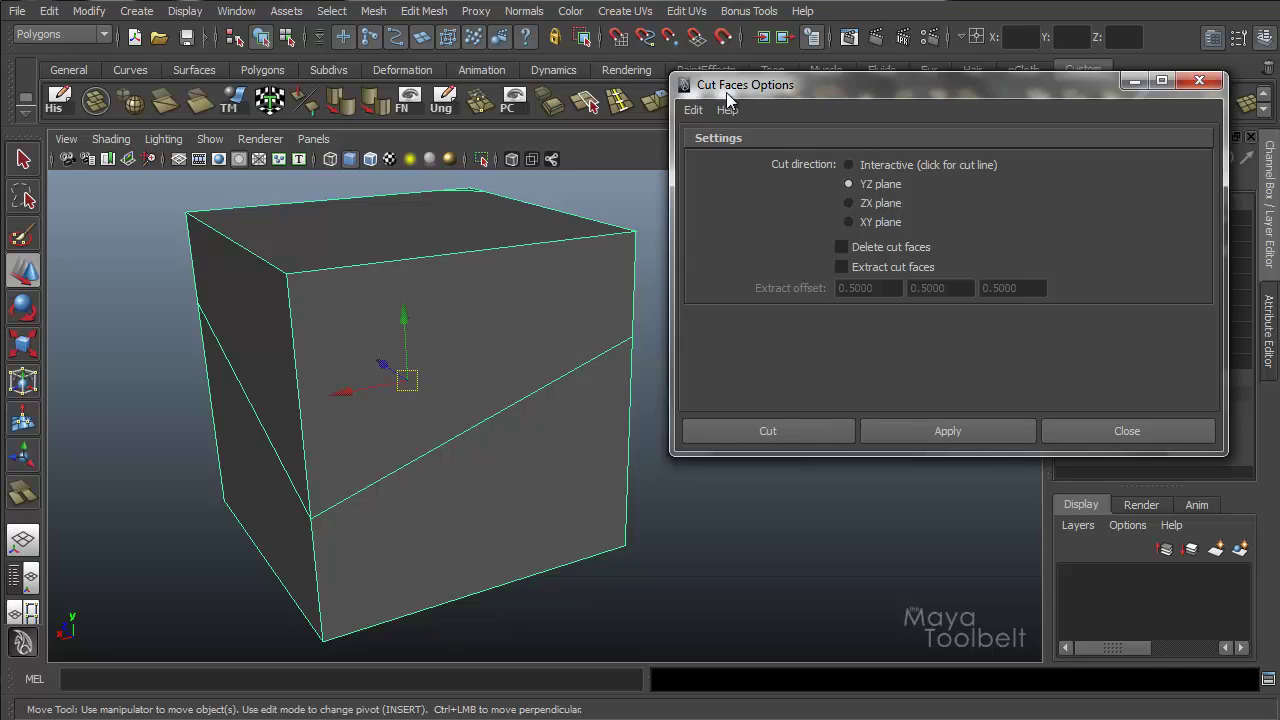
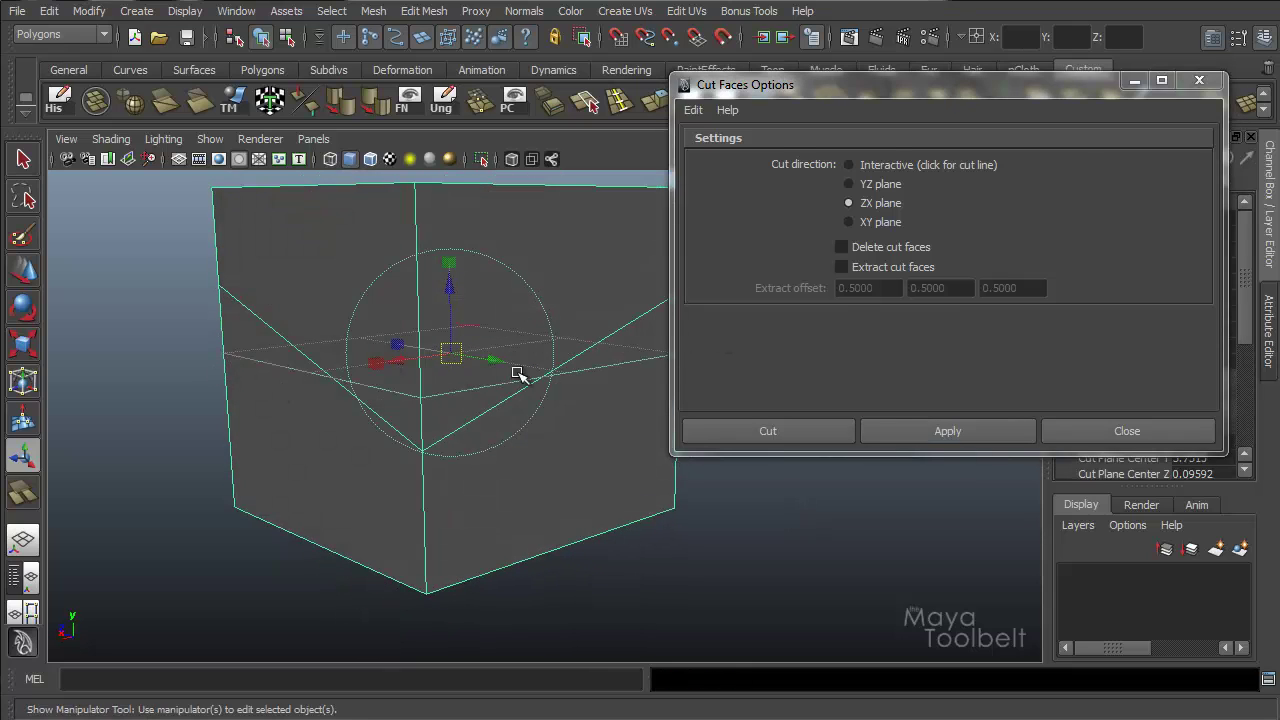
- Undo the cut made through the cube along the ZX plane
key(ctrl+z)
key(ctrl+z)
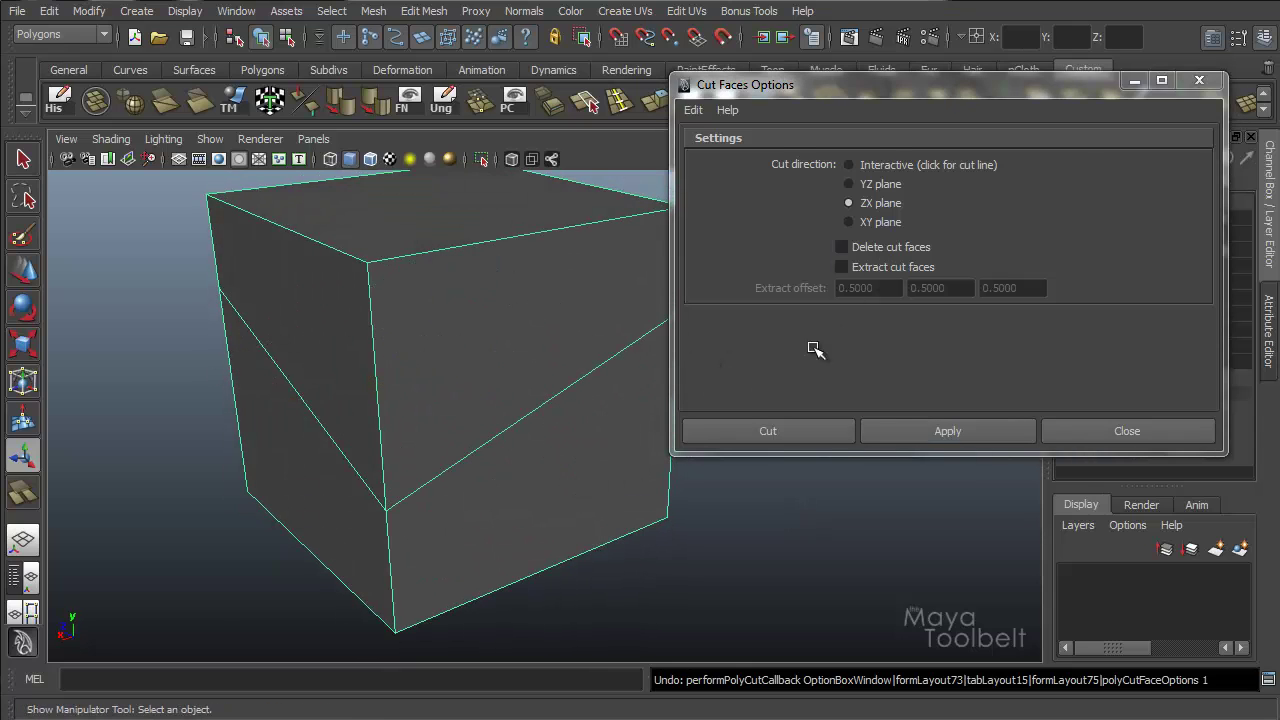
- Cut the cube along the XY plane, shift the cut plane along Z and rotate it about 20 degrees around Y
click(879, 222)
click(933, 425)
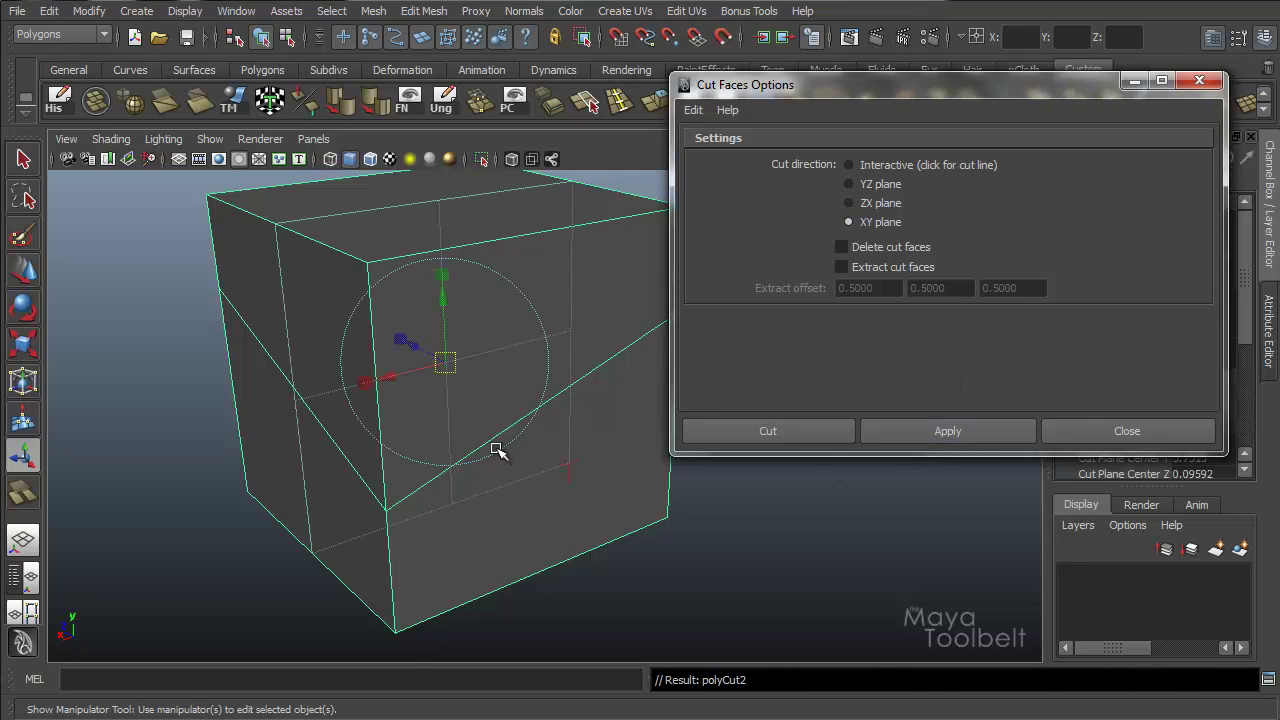
alt+drag(491, 449, 571, 220)
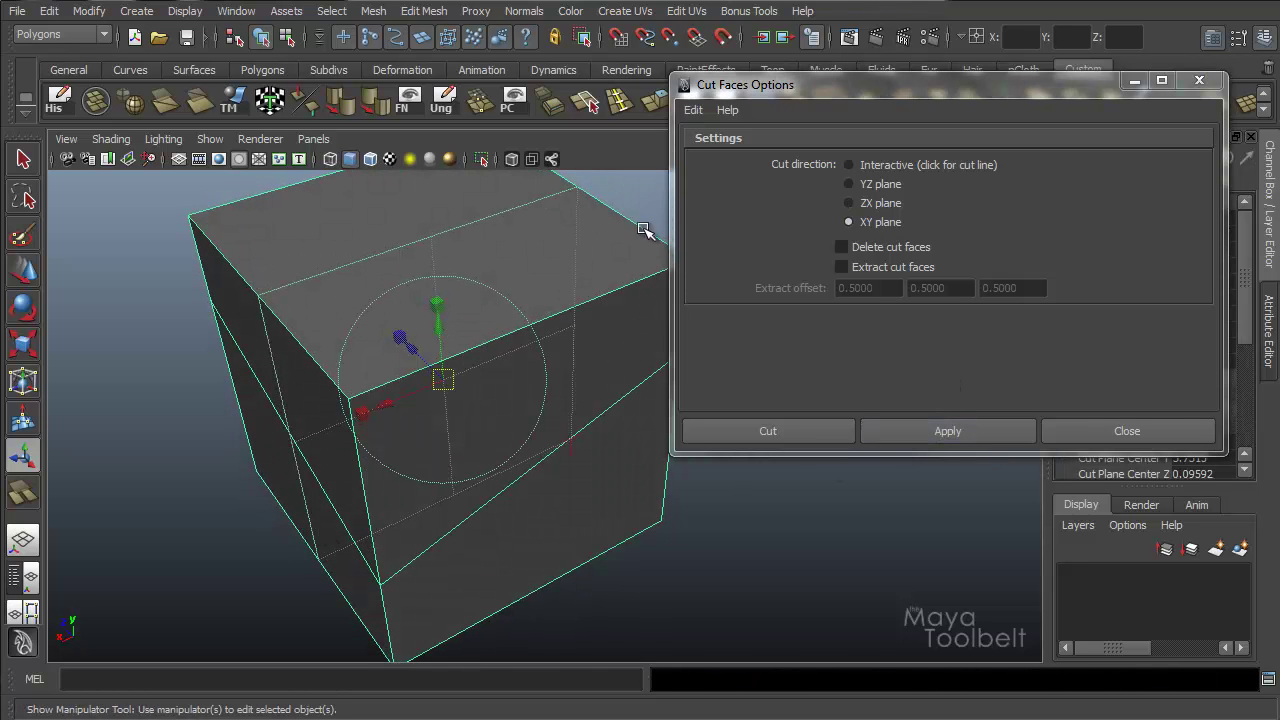
alt+drag(593, 484, 495, 488)
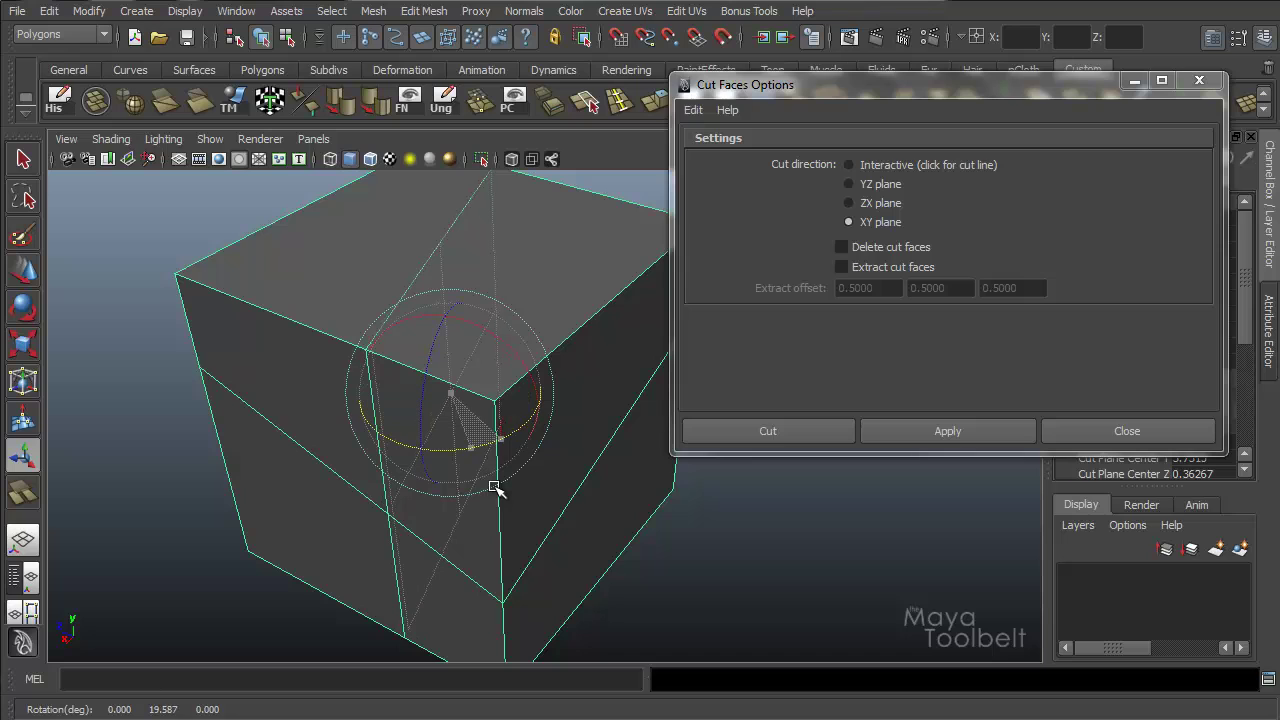
alt+drag(651, 523, 548, 401)
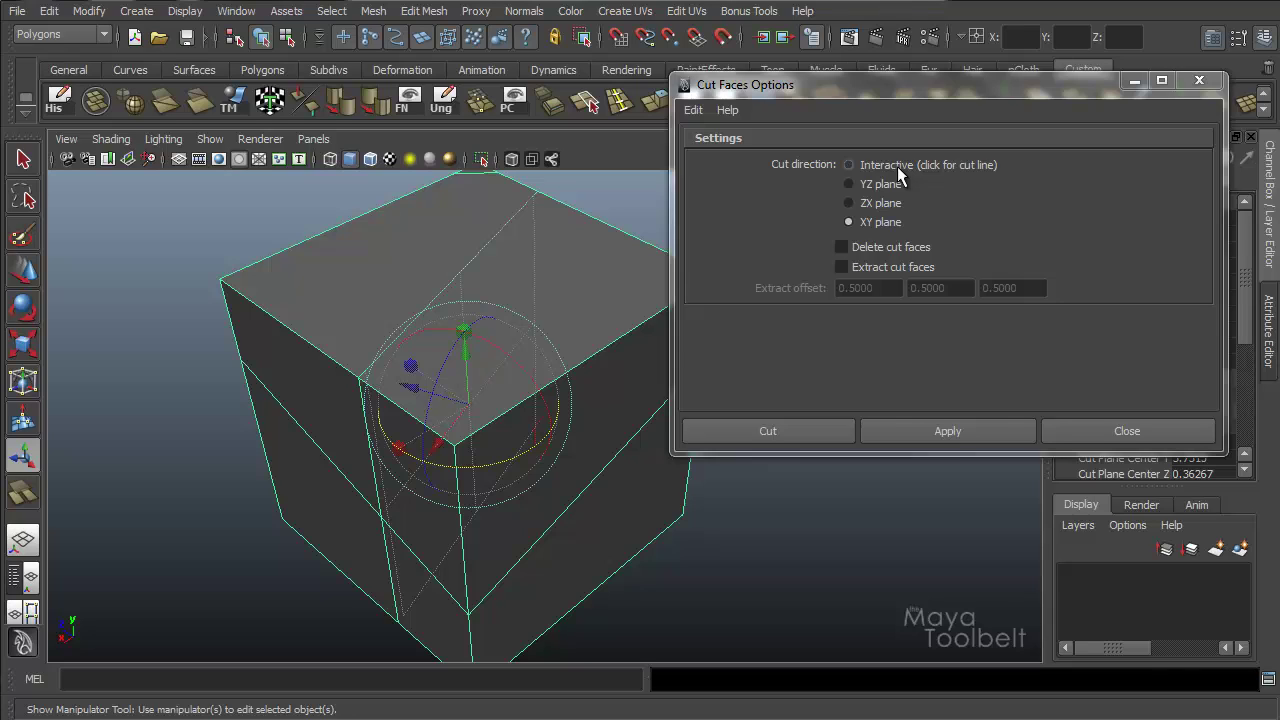
- Switch the cut direction among the YZ, ZX and XY planes, ending on XY plane
click(882, 186)
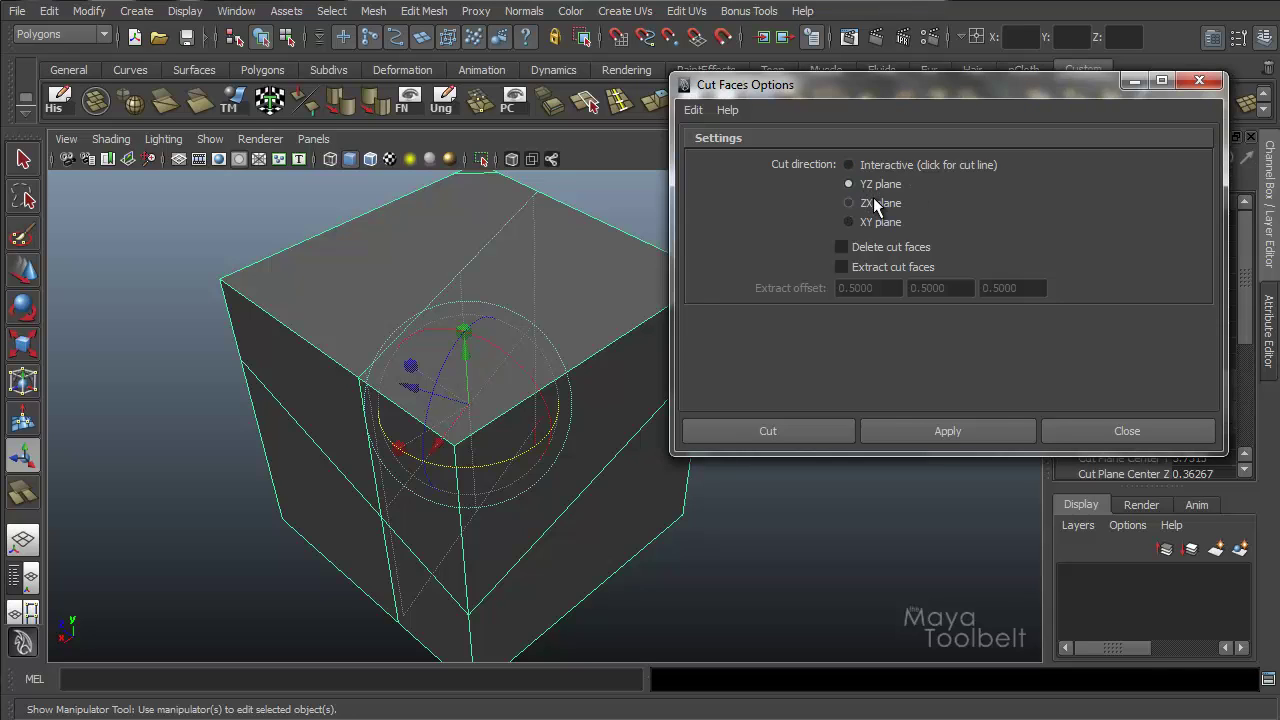
click(897, 221)
click(876, 205)
click(880, 184)
click(880, 224)
alt+drag(586, 371, 565, 218)
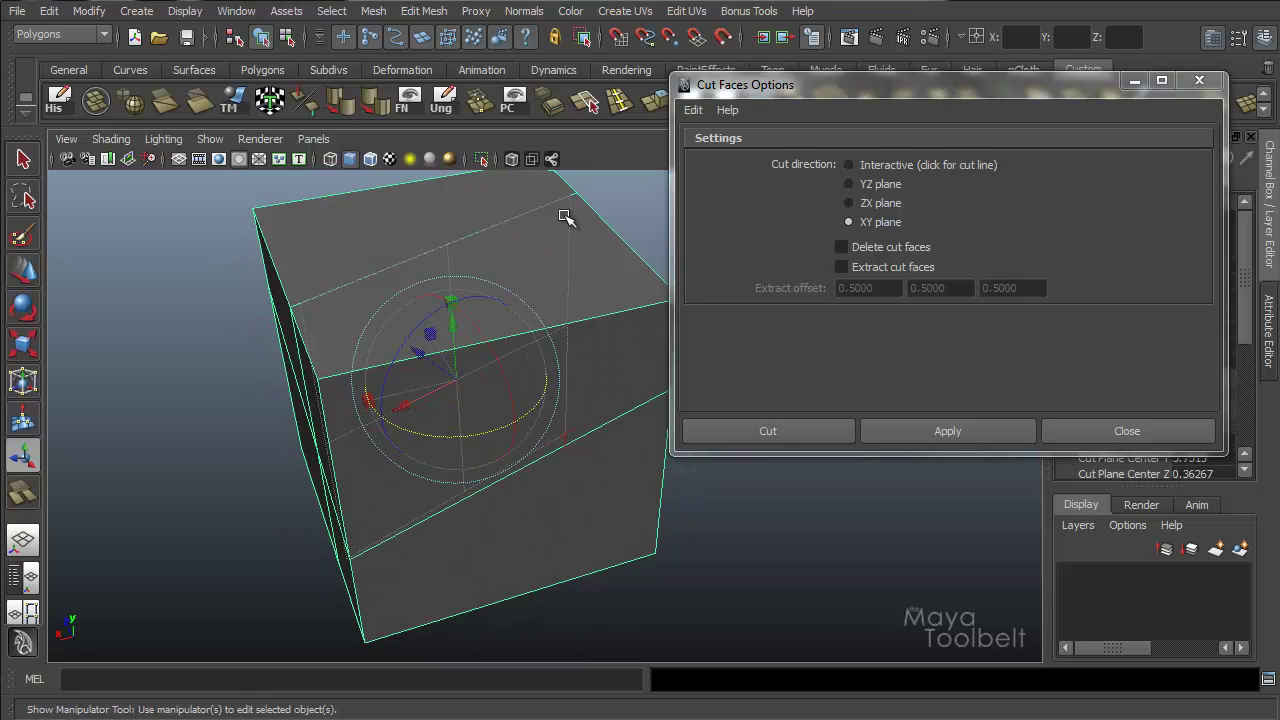
- Set the cut direction to Interactive, enter the Cut Faces Tool and cut the cube vertically through its middle
click(895, 167)
mouse_move(500, 363)
alt+mouse_down()
mouse_move(471, 306)
mouse_move(480, 350)
alt+mouse_up()
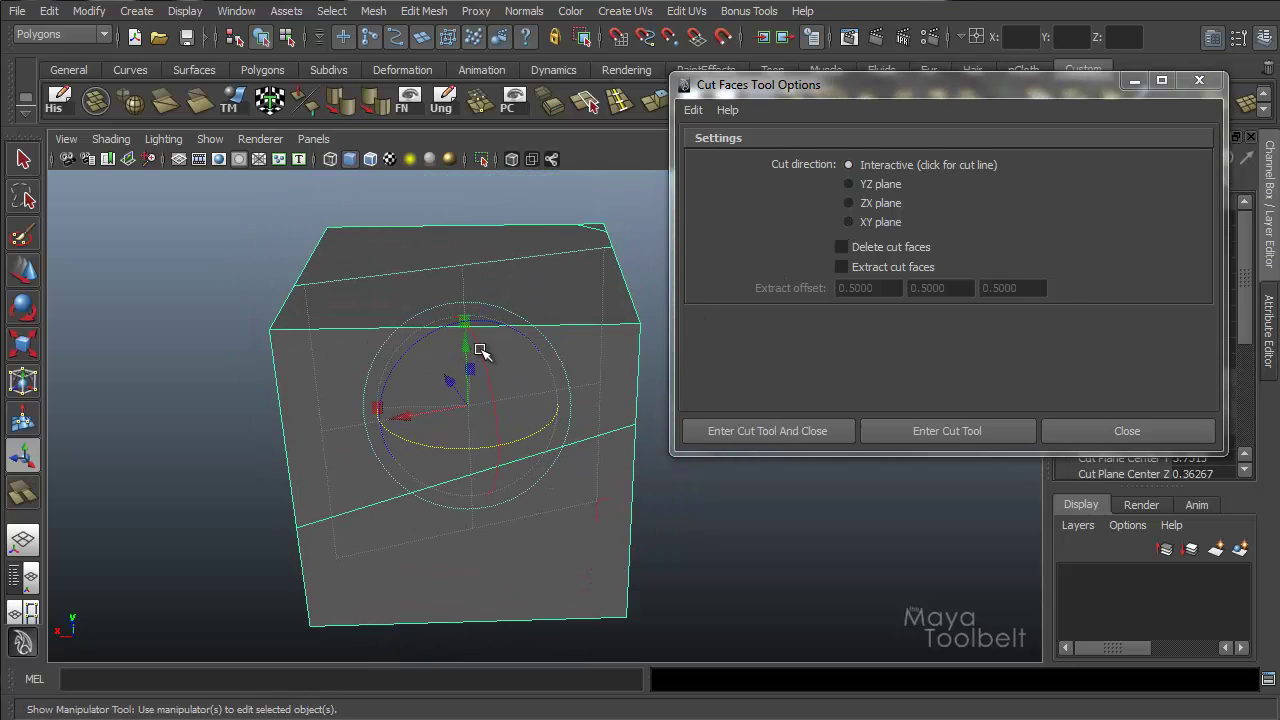
key(w)
alt+drag(251, 349, 486, 357)
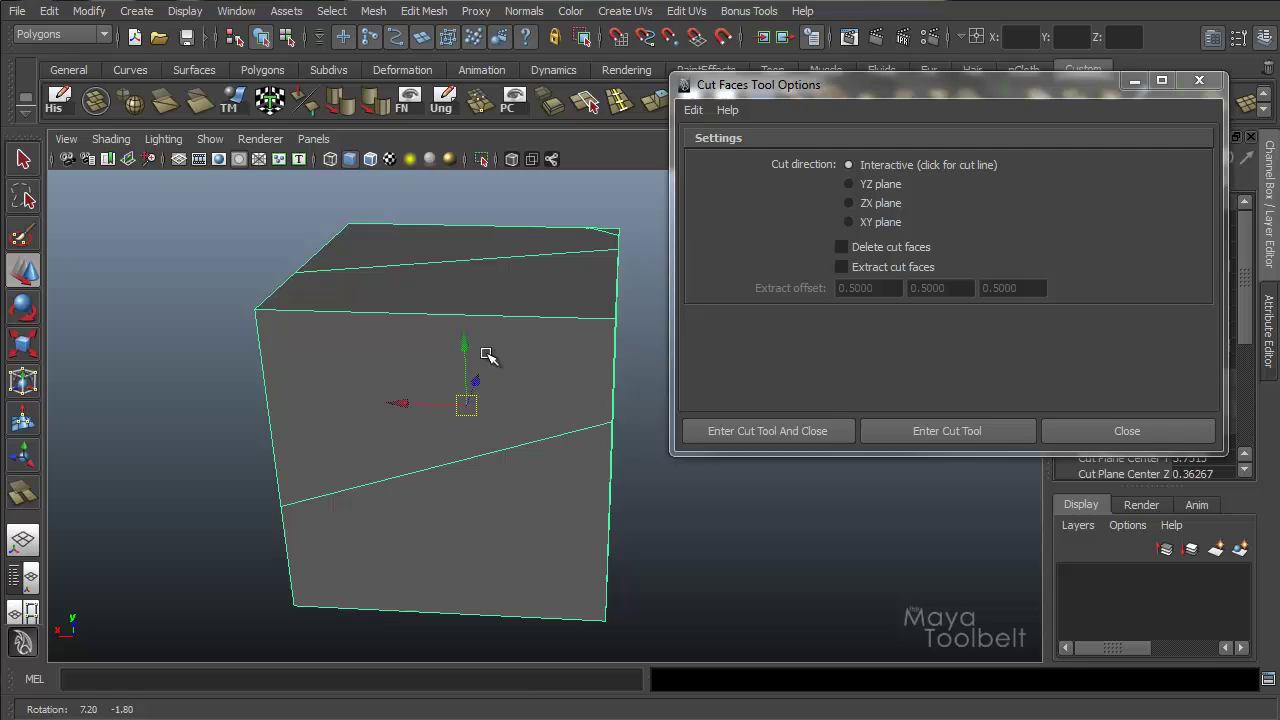
click(923, 429)
alt+drag(600, 427, 500, 420)
drag(469, 305, 470, 287)
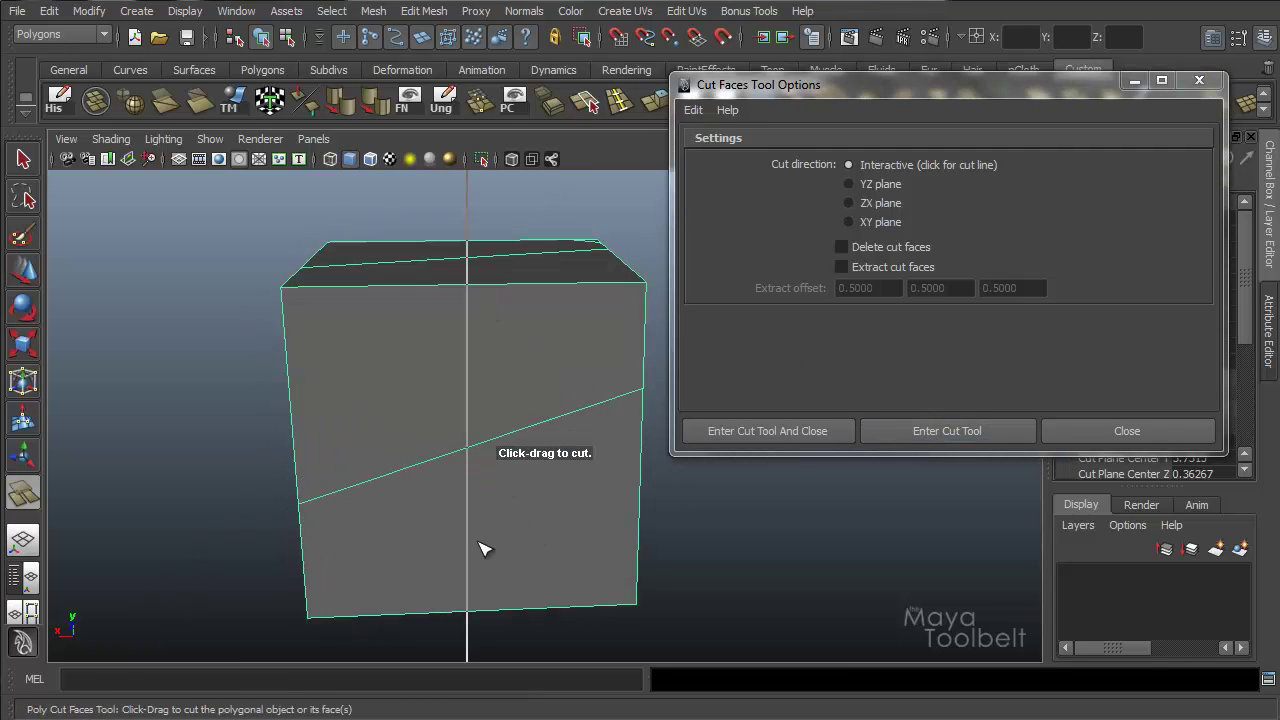
alt+drag(543, 443, 492, 440)
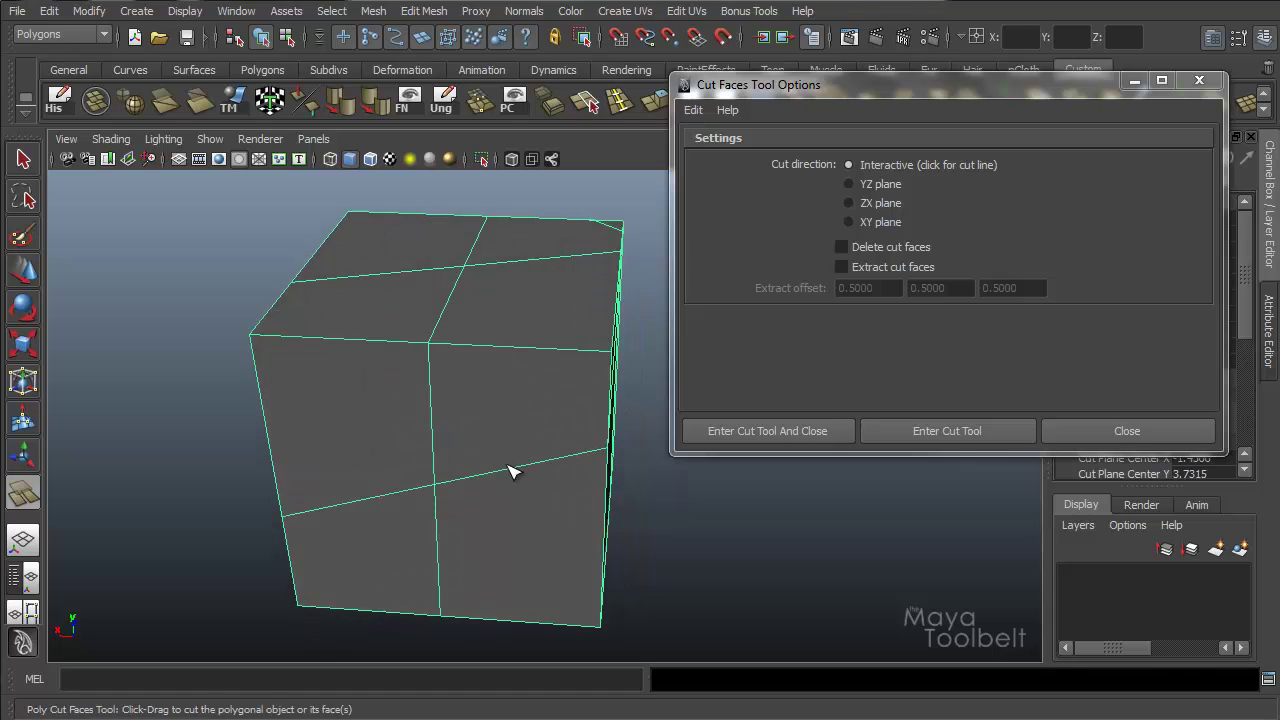
- Undo the vertical interactive cut through the middle of the cube
key(ctrl+z)
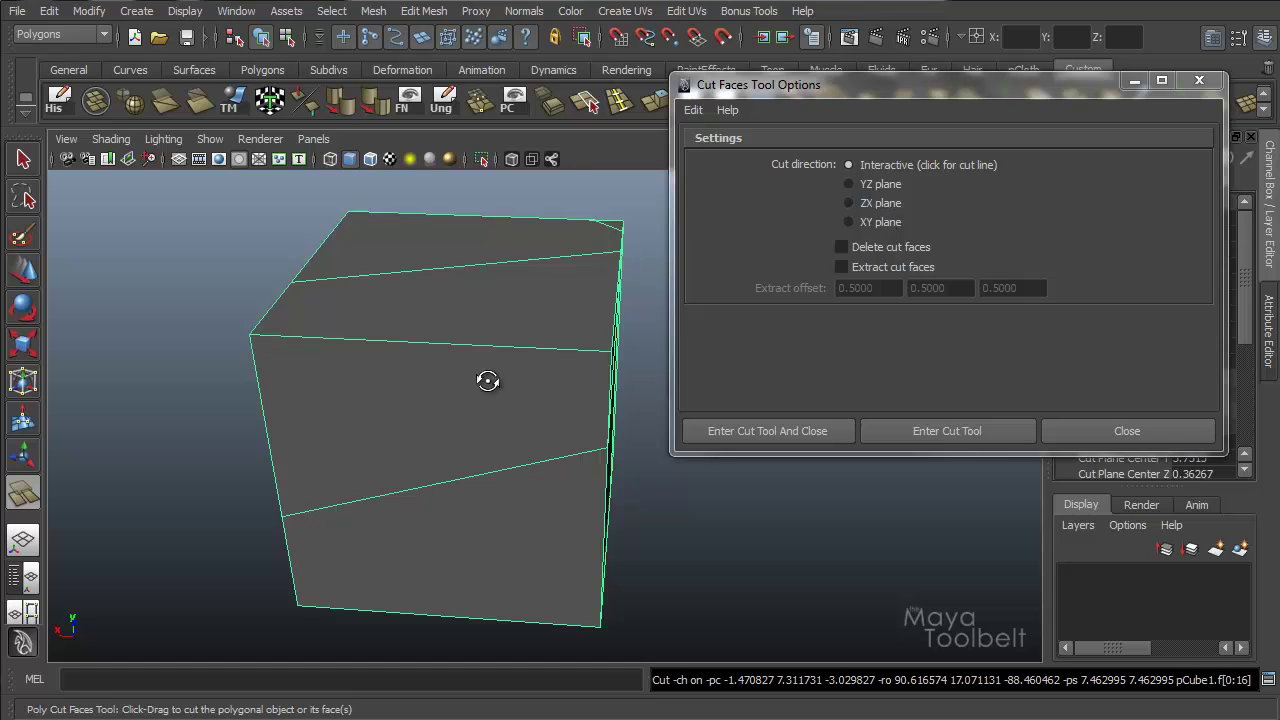
alt+drag(487, 380, 52, 712)
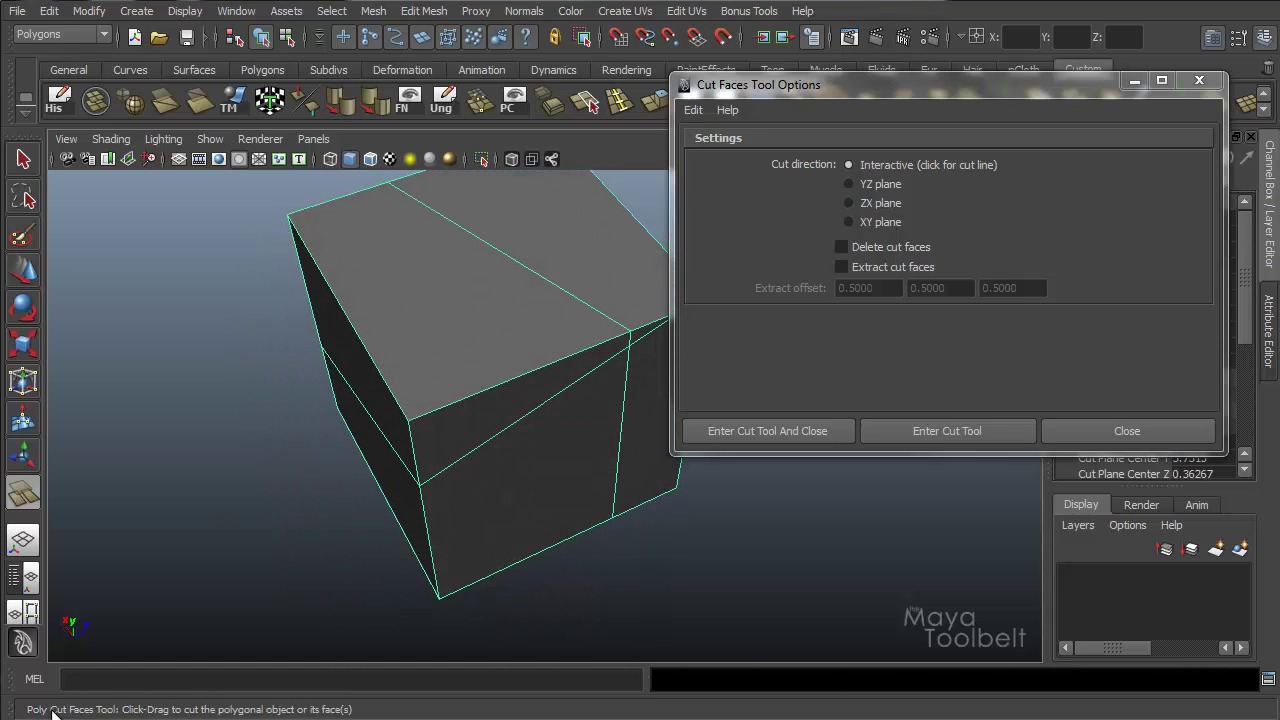
alt+drag(443, 371, 470, 366)
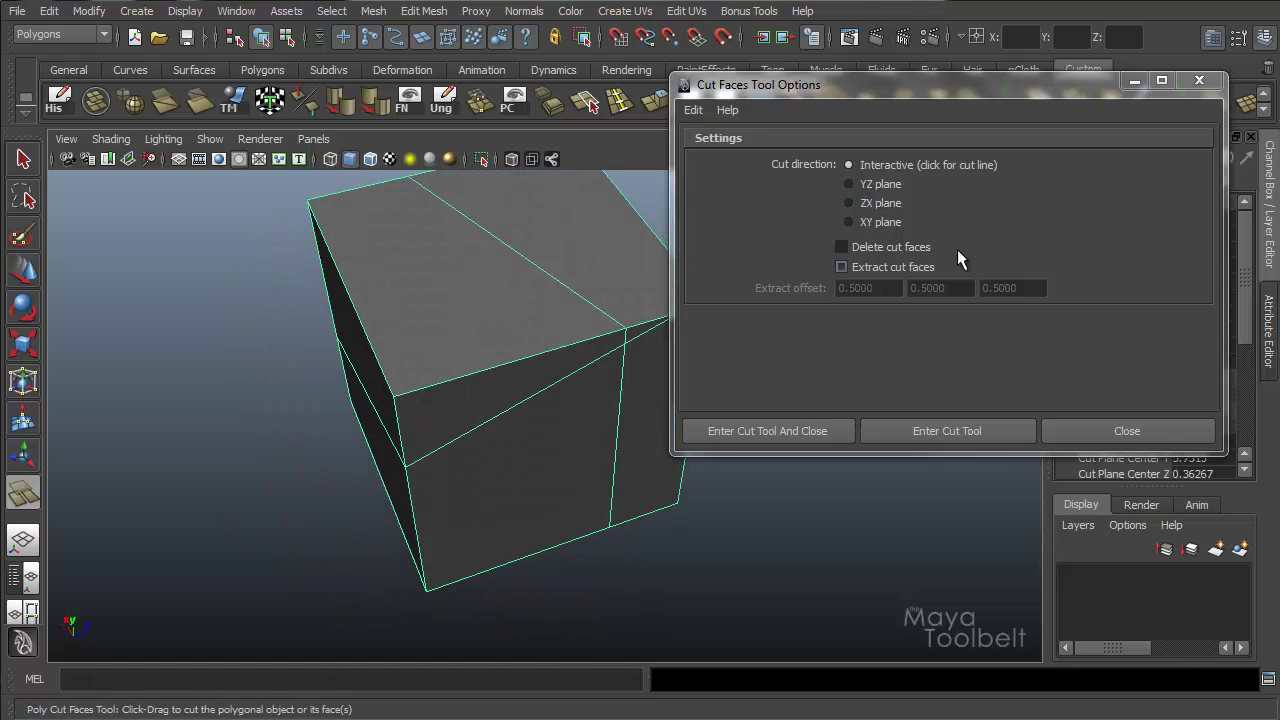
- Apply a YZ plane cut to the cube, undo it and return to the Move tool
click(882, 184)
click(948, 431)
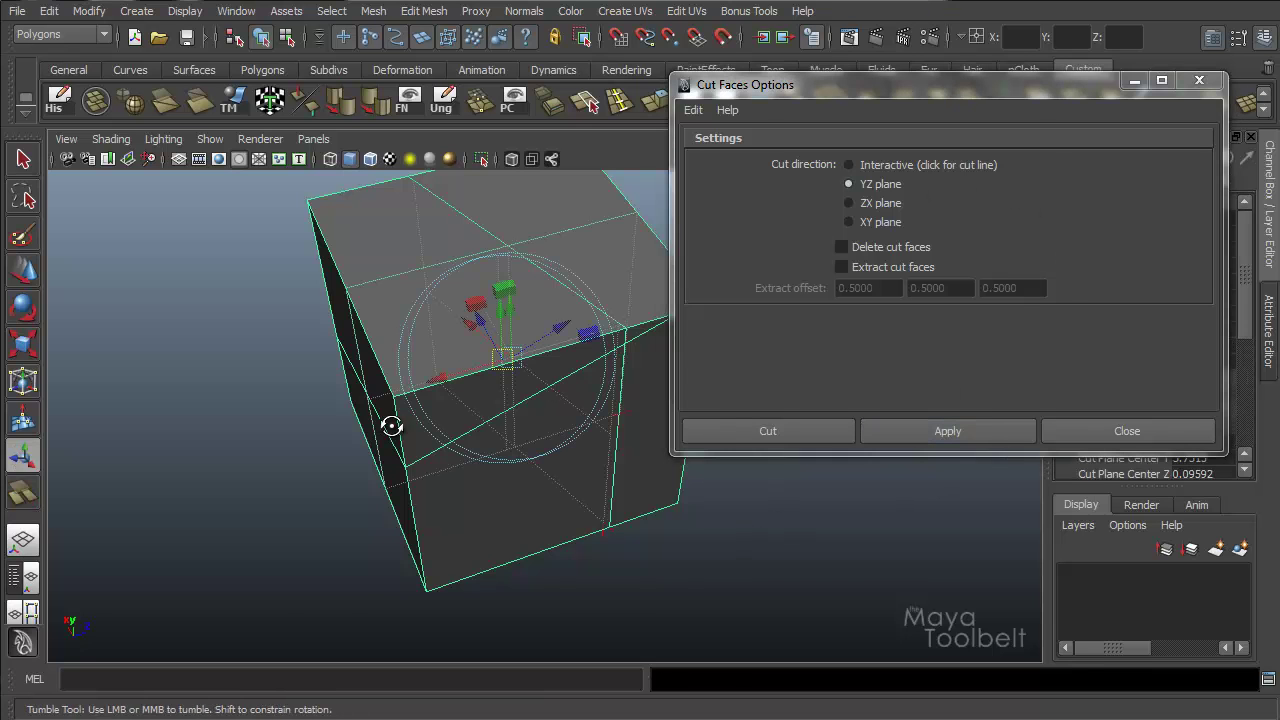
alt+drag(391, 425, 463, 224)
alt+drag(600, 497, 452, 300)
key(w)
alt+drag(557, 308, 571, 323)
alt+right_drag(571, 323, 549, 346)
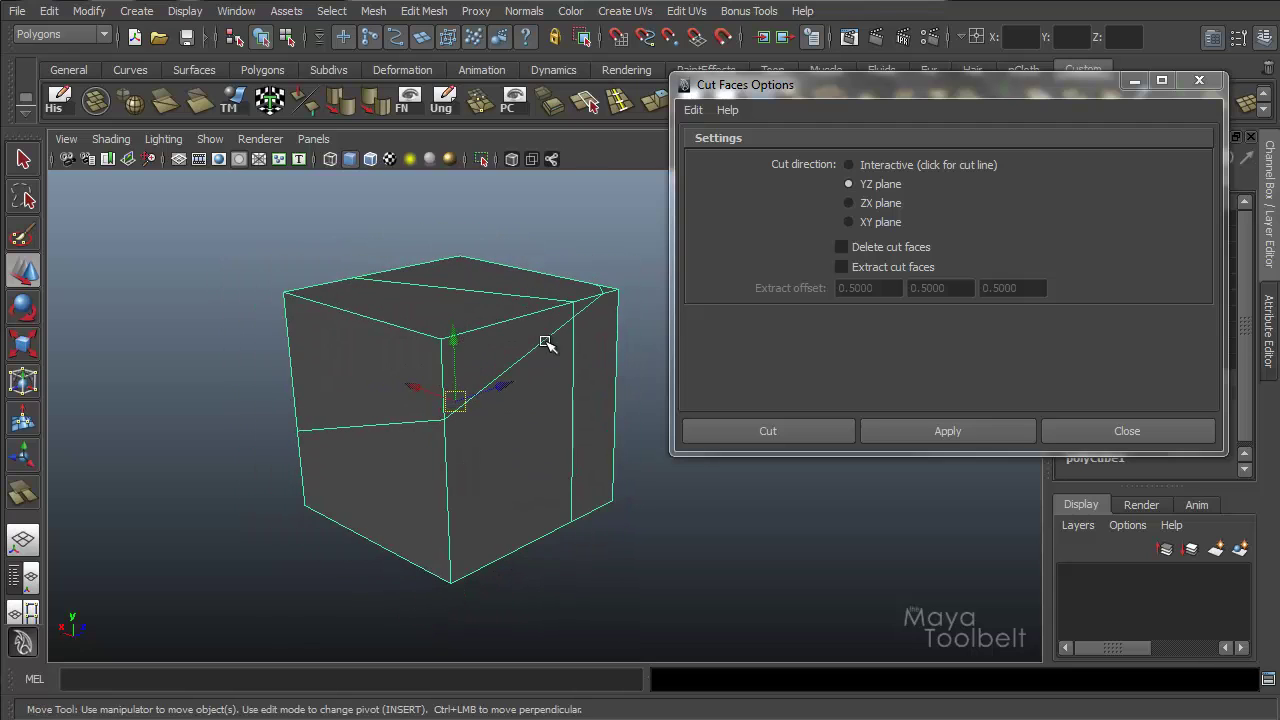
- Show the viewport grid and delete the cut cube
click(180, 157)
alt+drag(429, 271, 408, 304)
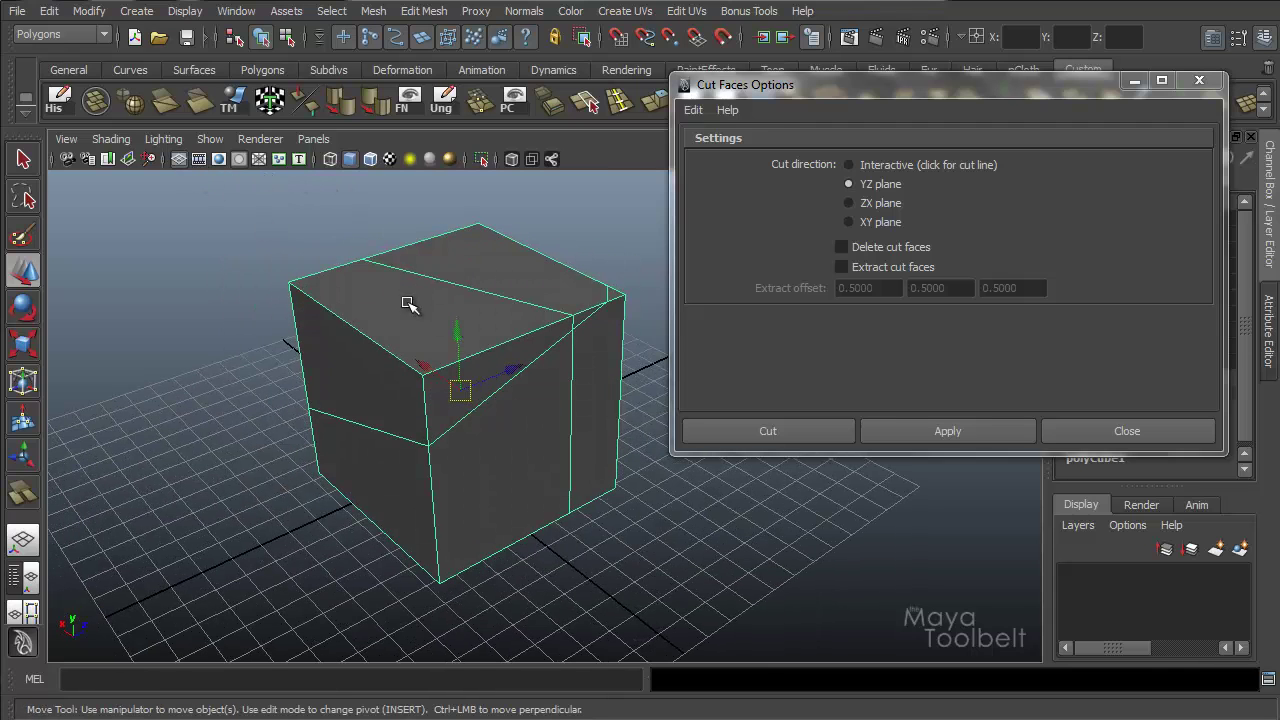
key(Delete)
- Create a new polygon cube at the centre of the grid and return to the Move tool
click(136, 11)
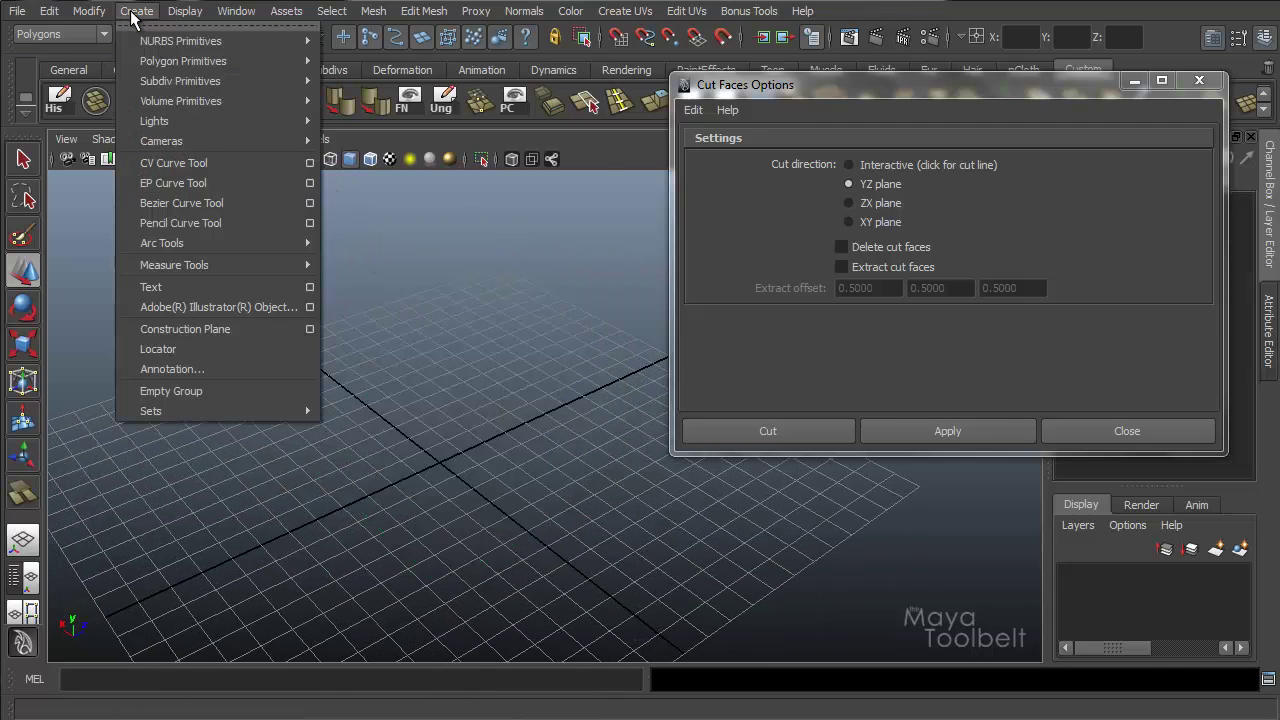
mouse_move(245, 62)
click(362, 90)
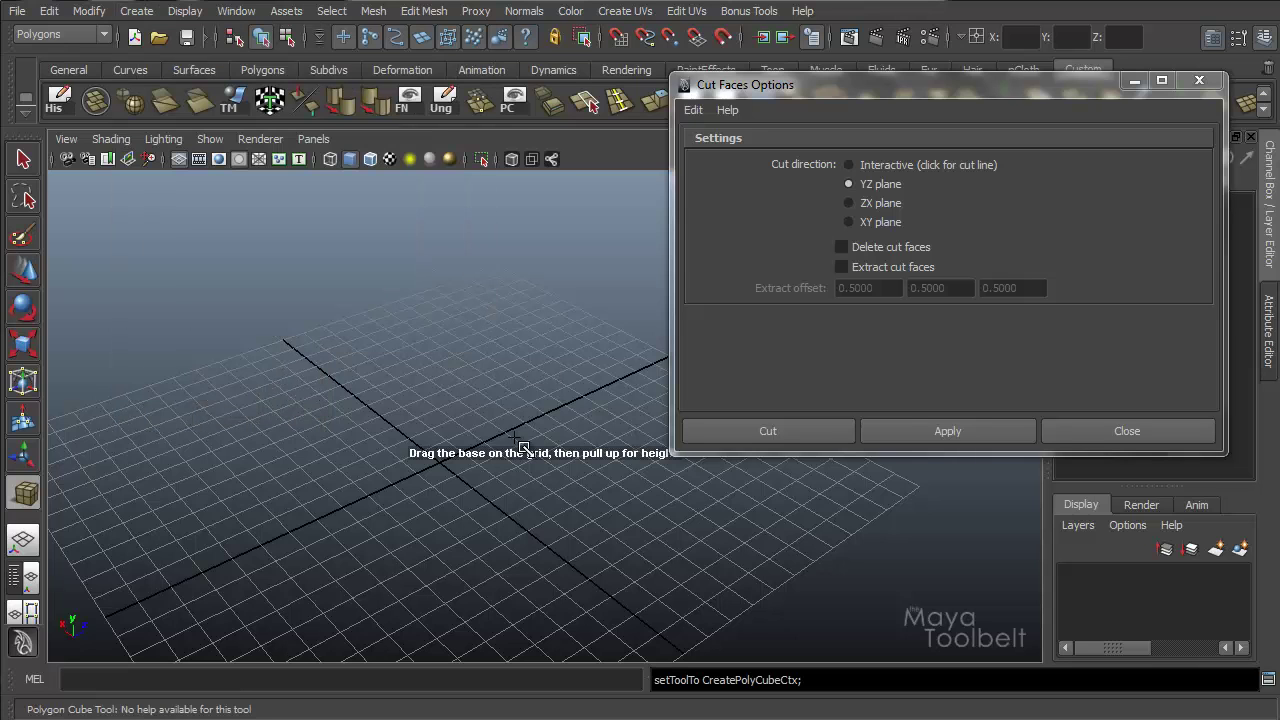
drag(437, 475, 491, 514)
key(w)
alt+drag(434, 434, 484, 354)
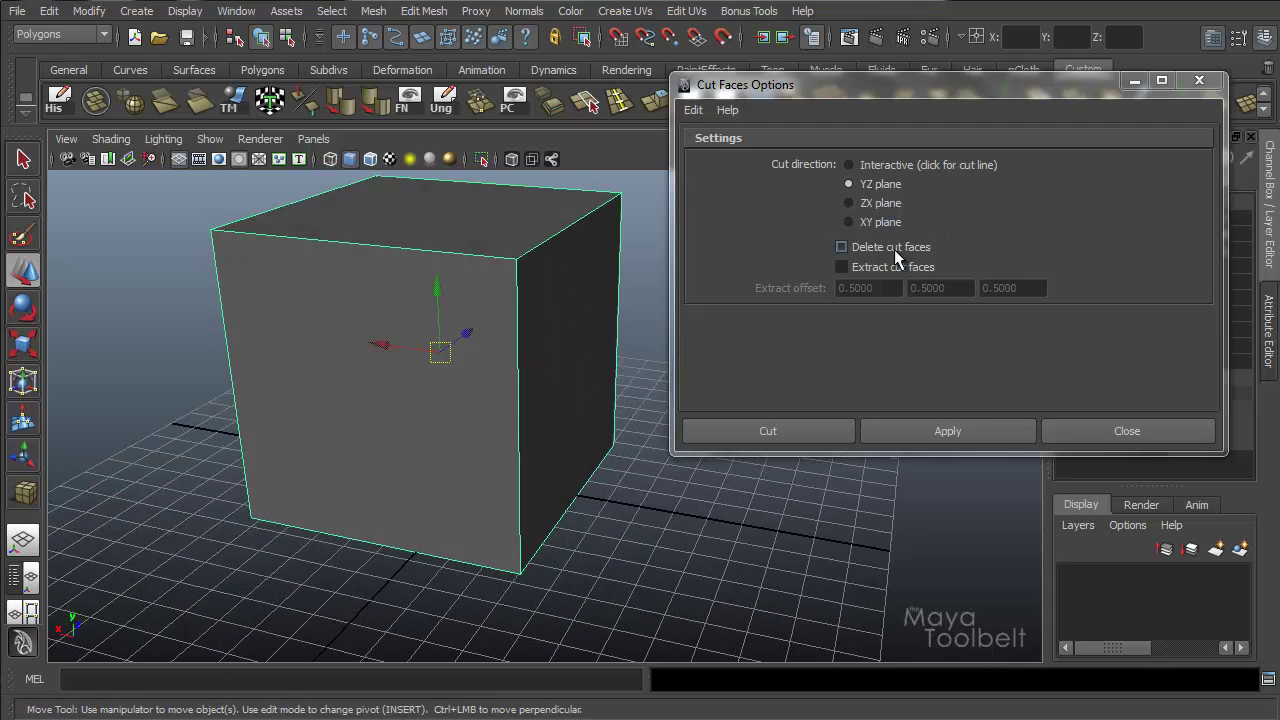
- Set the cut direction to Interactive, enable Delete cut faces and enter the Cut Faces Tool on the new cube
click(902, 162)
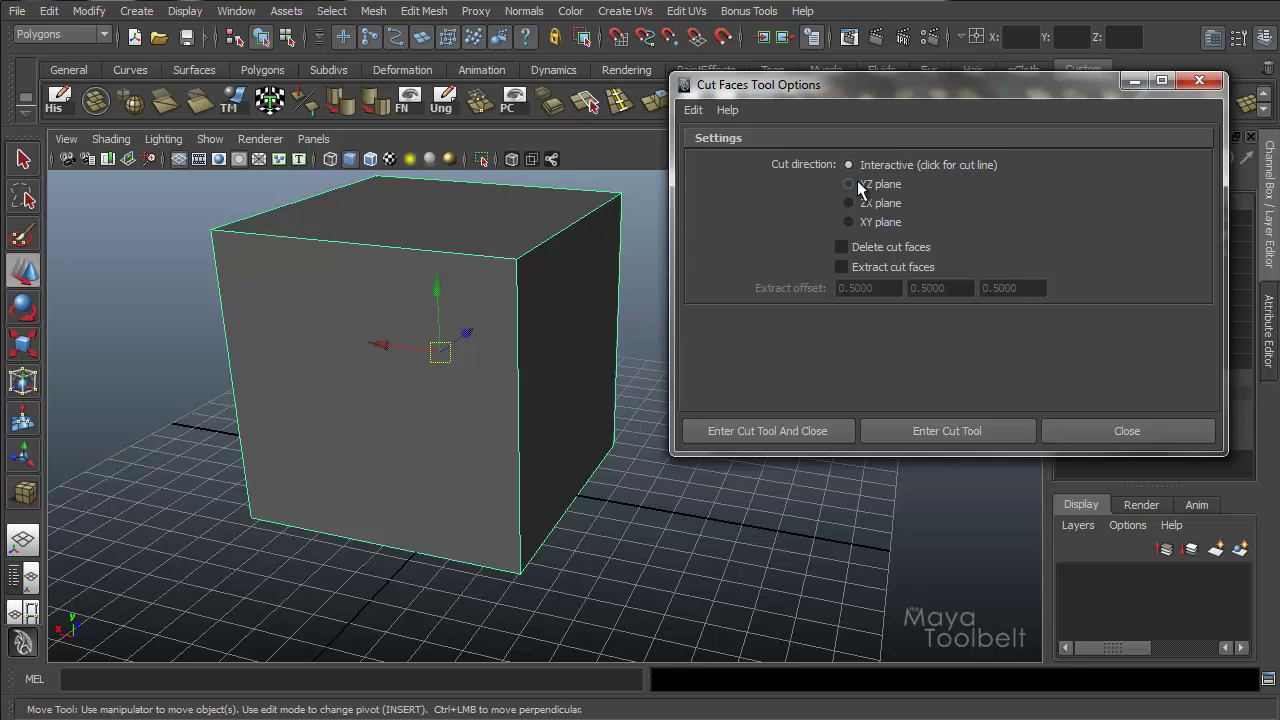
alt+drag(477, 423, 723, 340)
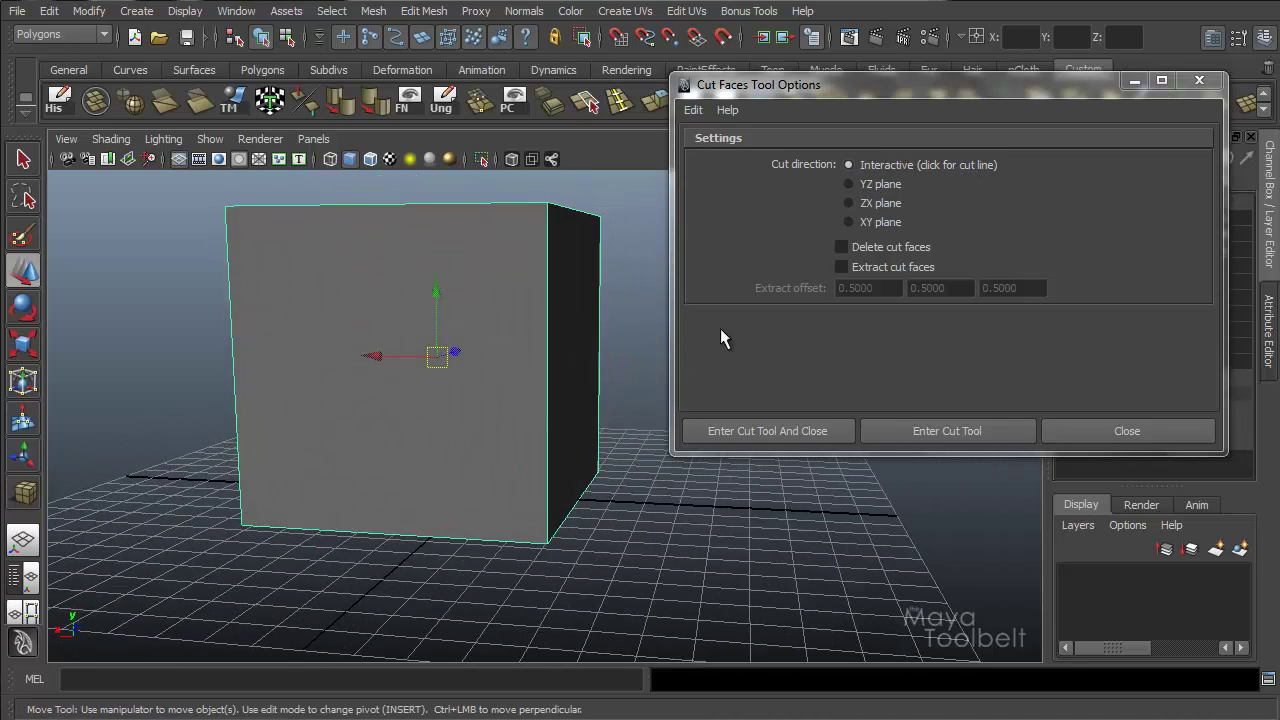
click(876, 250)
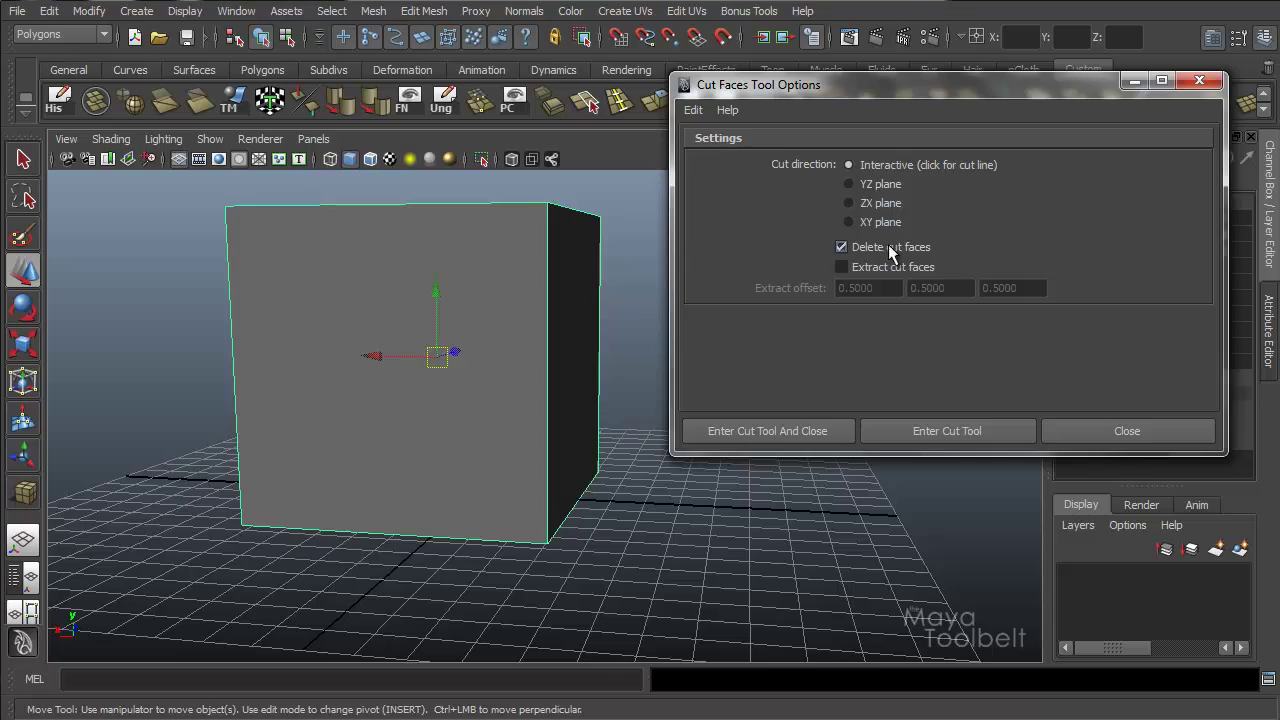
alt+drag(437, 357, 500, 370)
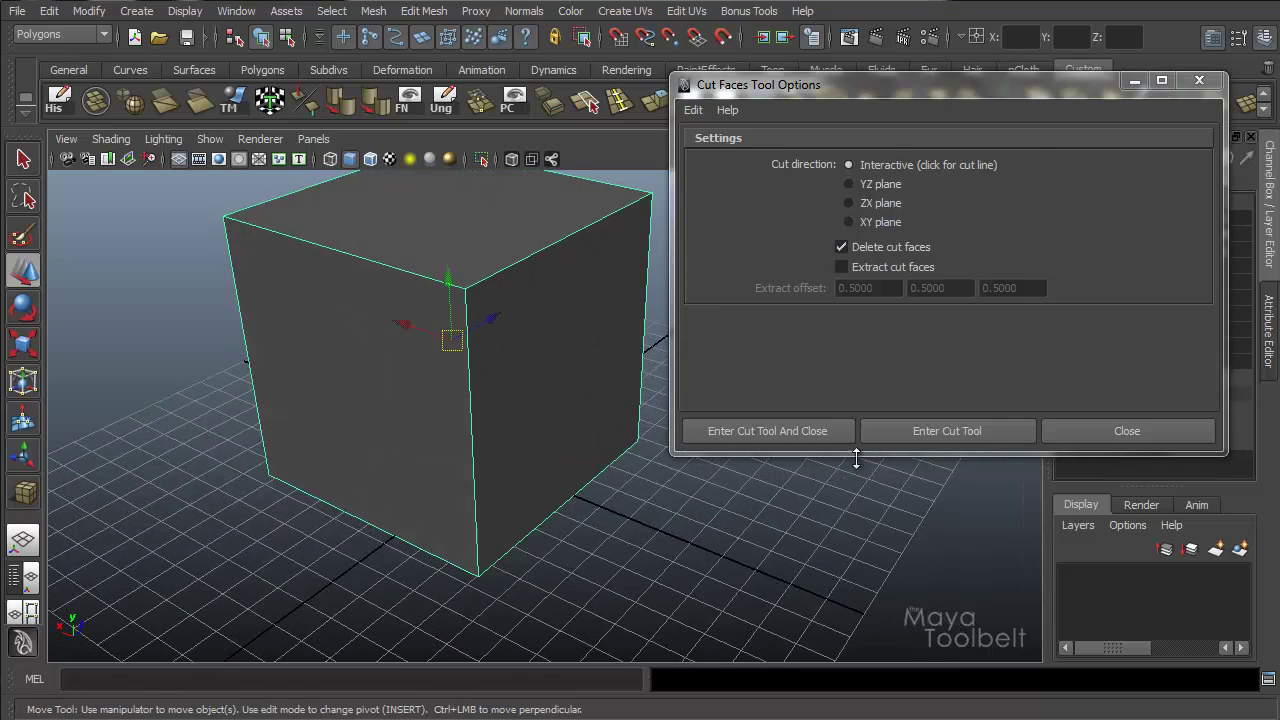
click(904, 432)
alt+drag(460, 251, 510, 343)
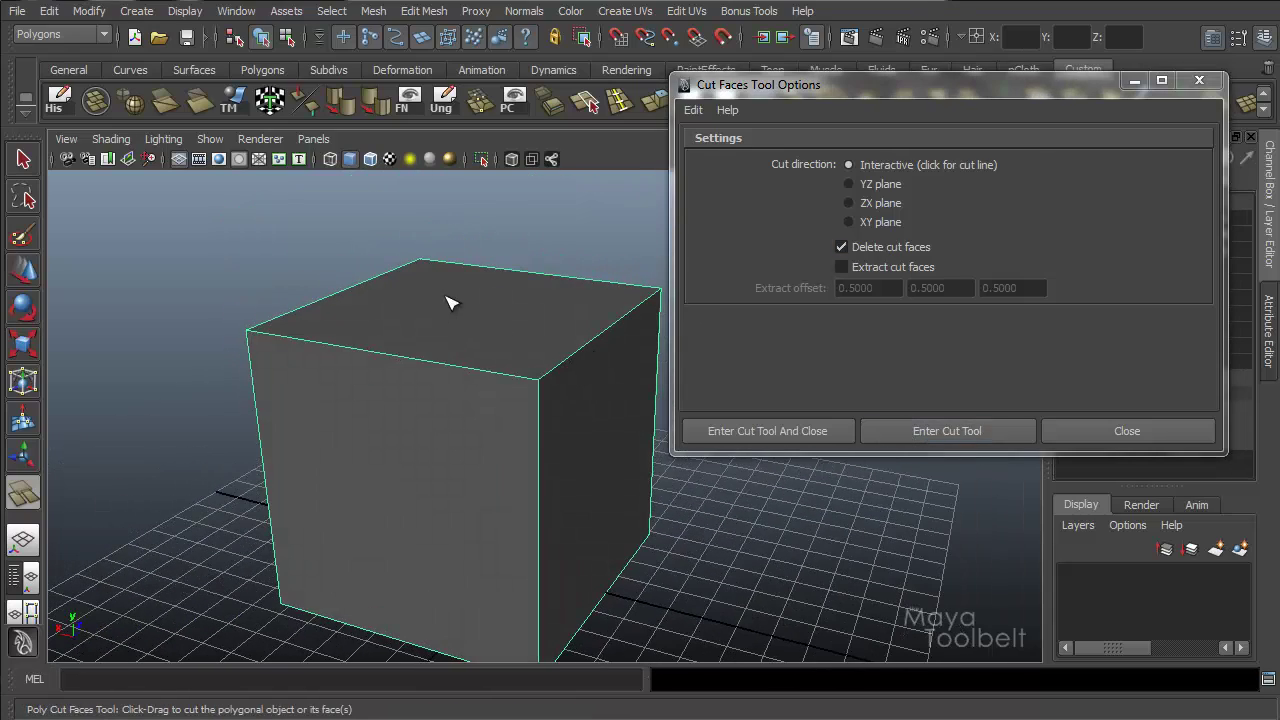
- Cut away part of the cube with a downward and then an upward vertical cut line, undoing each cut
drag(448, 302, 444, 530)
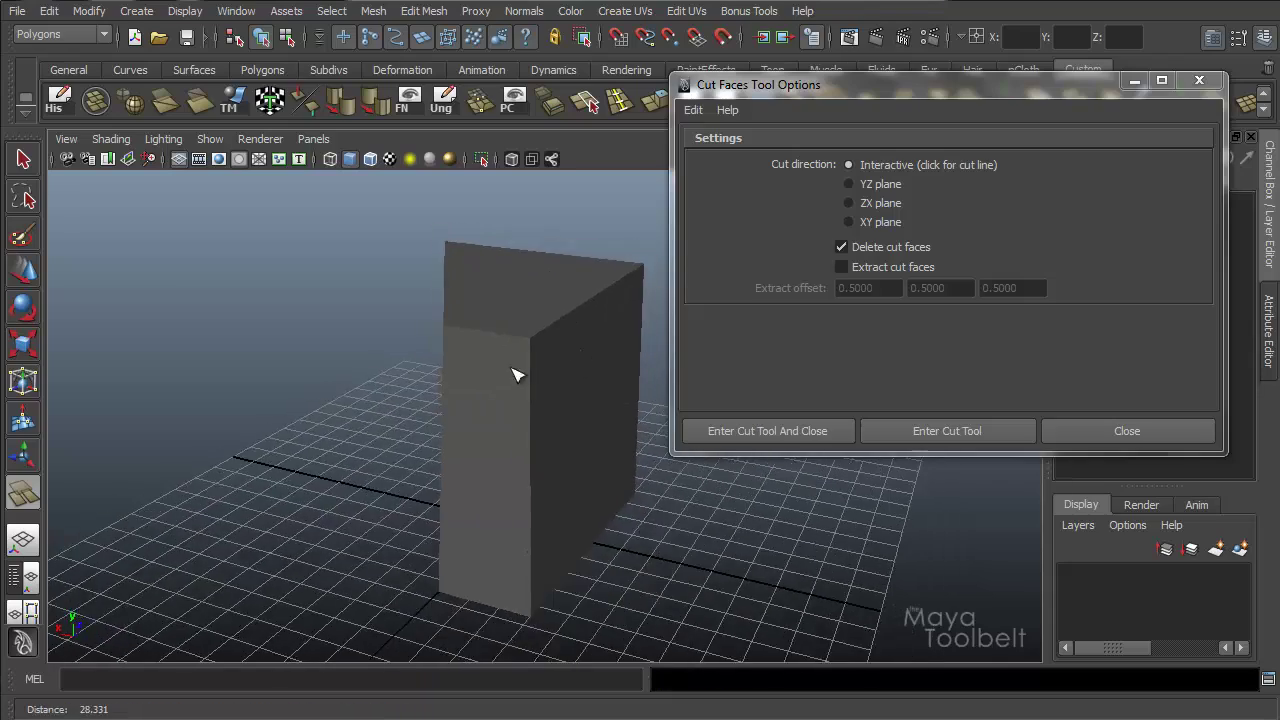
key(ctrl+z)
alt+drag(514, 371, 555, 395)
drag(432, 478, 438, 280)
key(ctrl+z)
- Try another downward cut and a diagonal cut with Delete cut faces enabled, undoing each one
drag(478, 326, 486, 624)
key(ctrl+z)
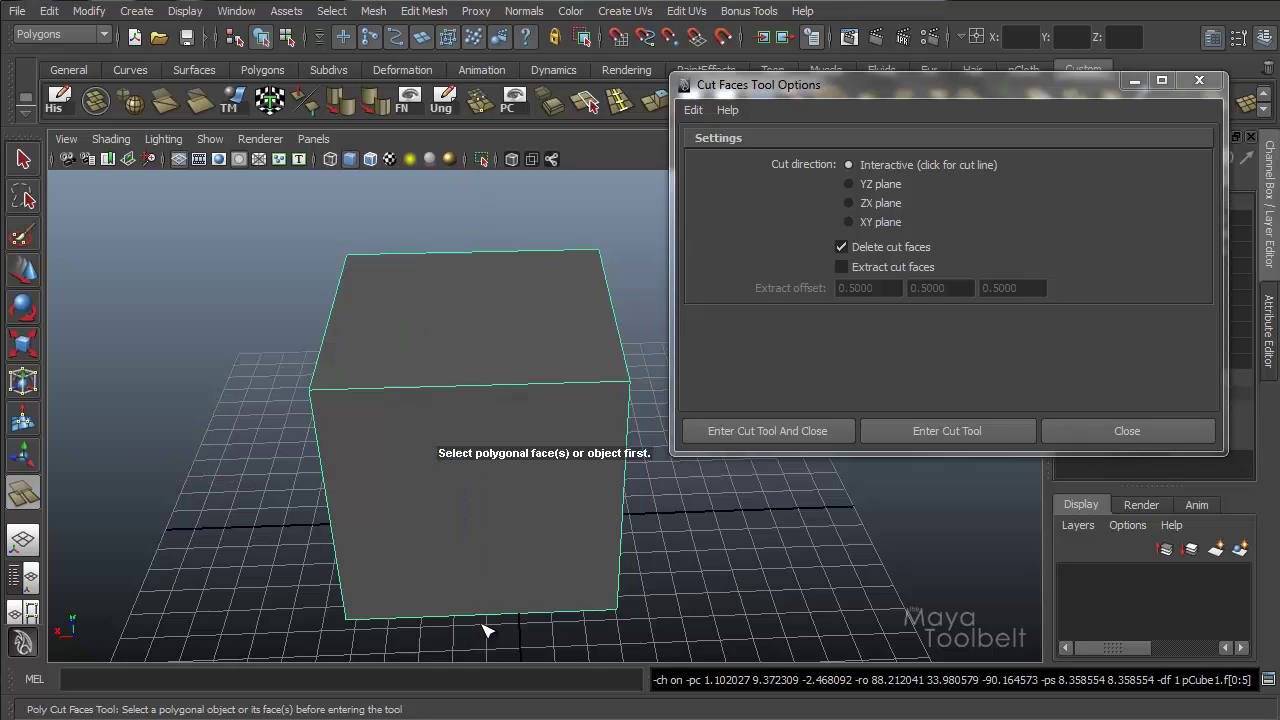
drag(488, 578, 694, 449)
key(ctrl+z)
key(ctrl+z)
alt+drag(634, 531, 631, 494)
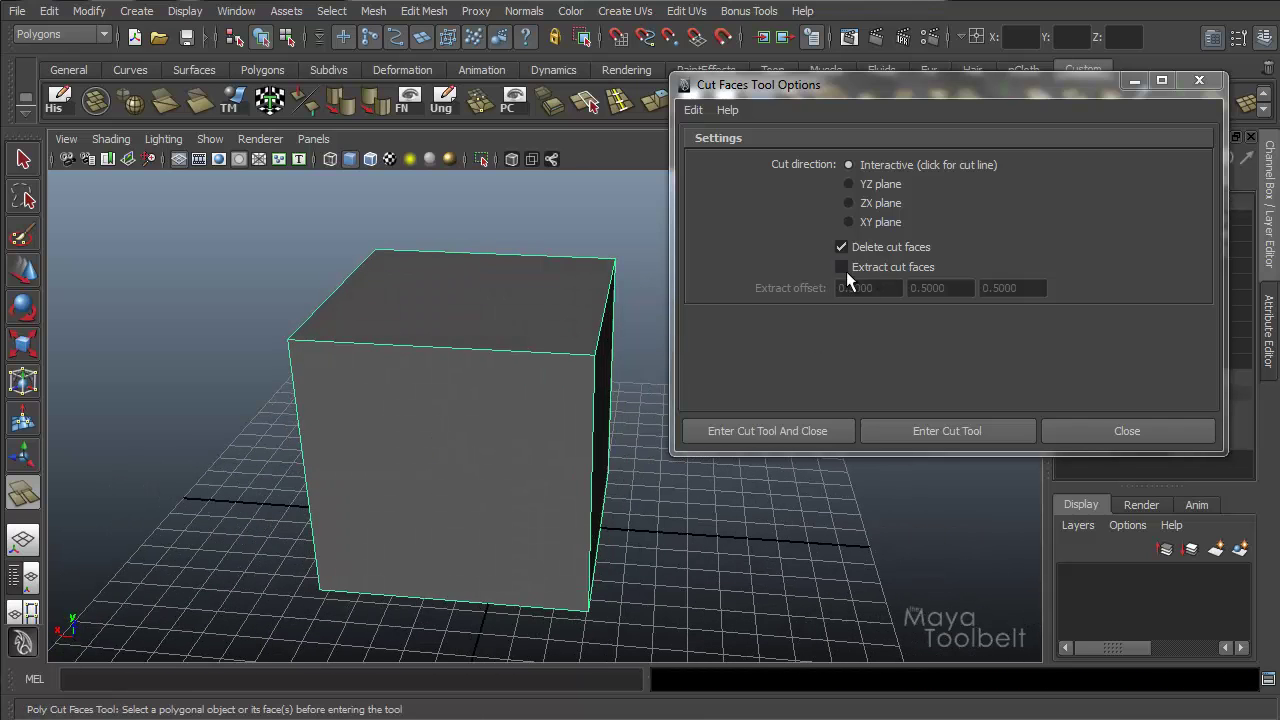
- Turn off Delete cut faces and turn on Extract cut faces for the tool
click(842, 246)
click(842, 270)
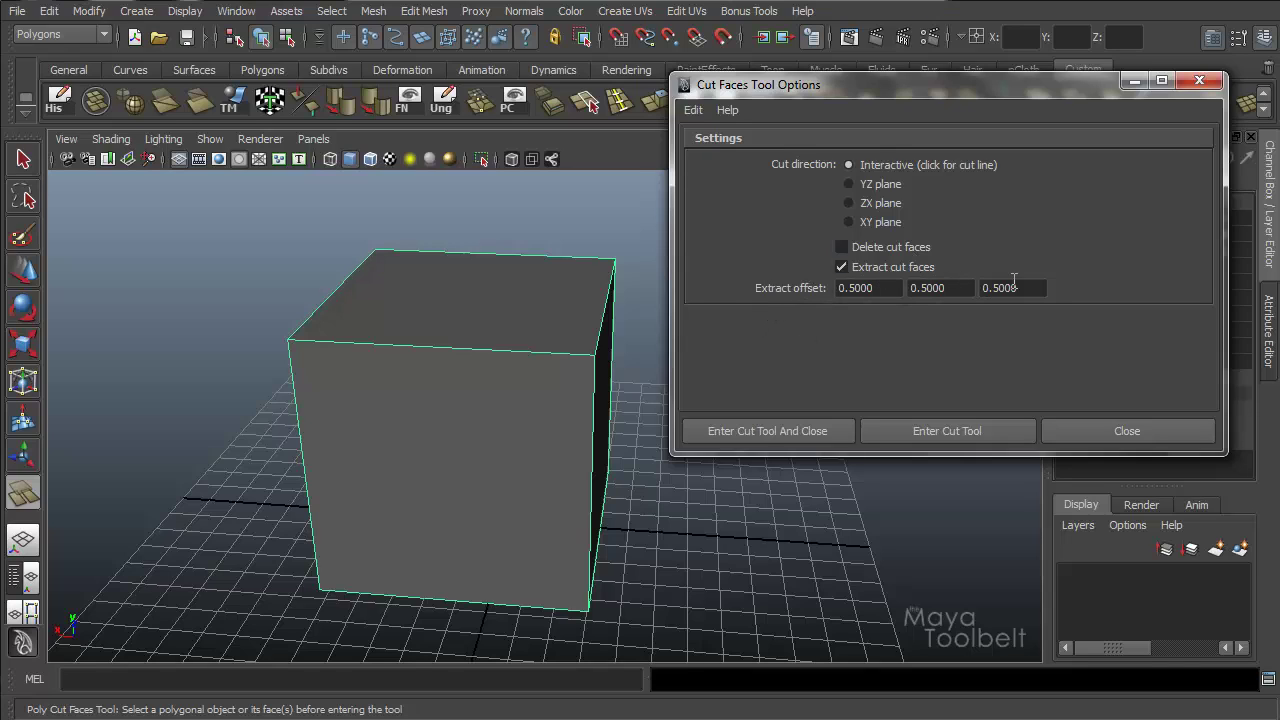
scroll(460, 430, down, 2)
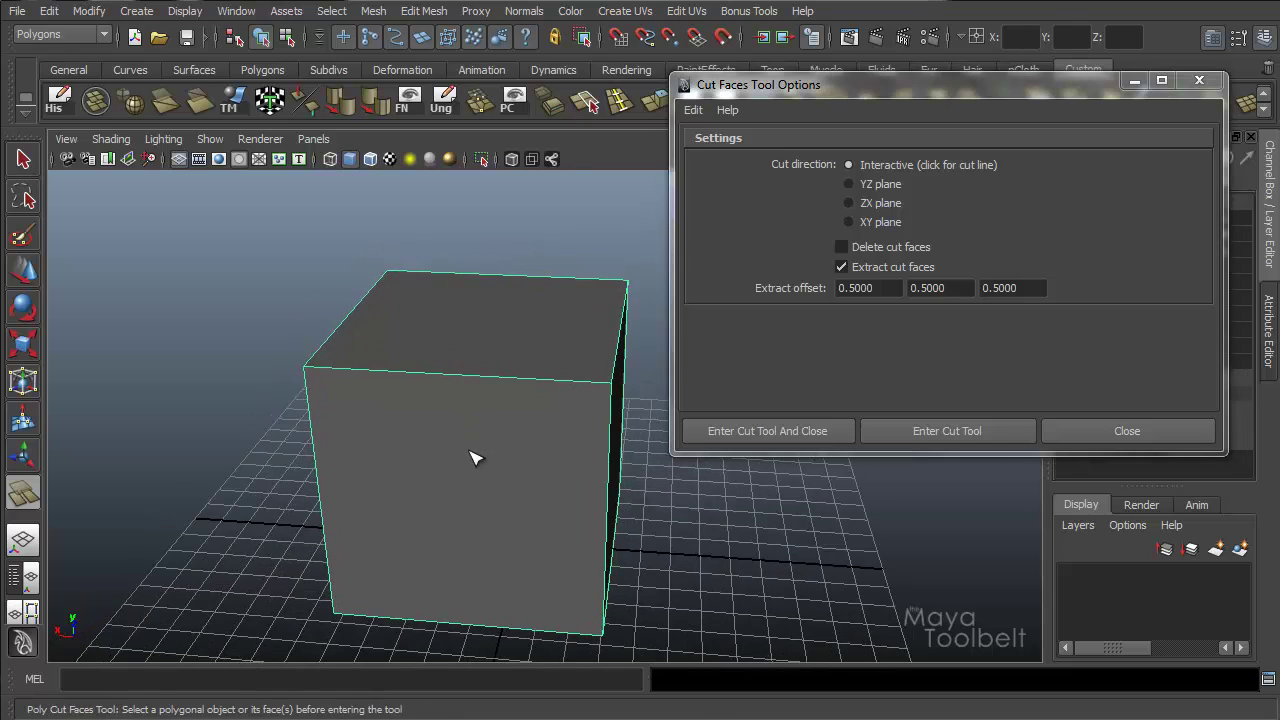
scroll(477, 443, up, 2)
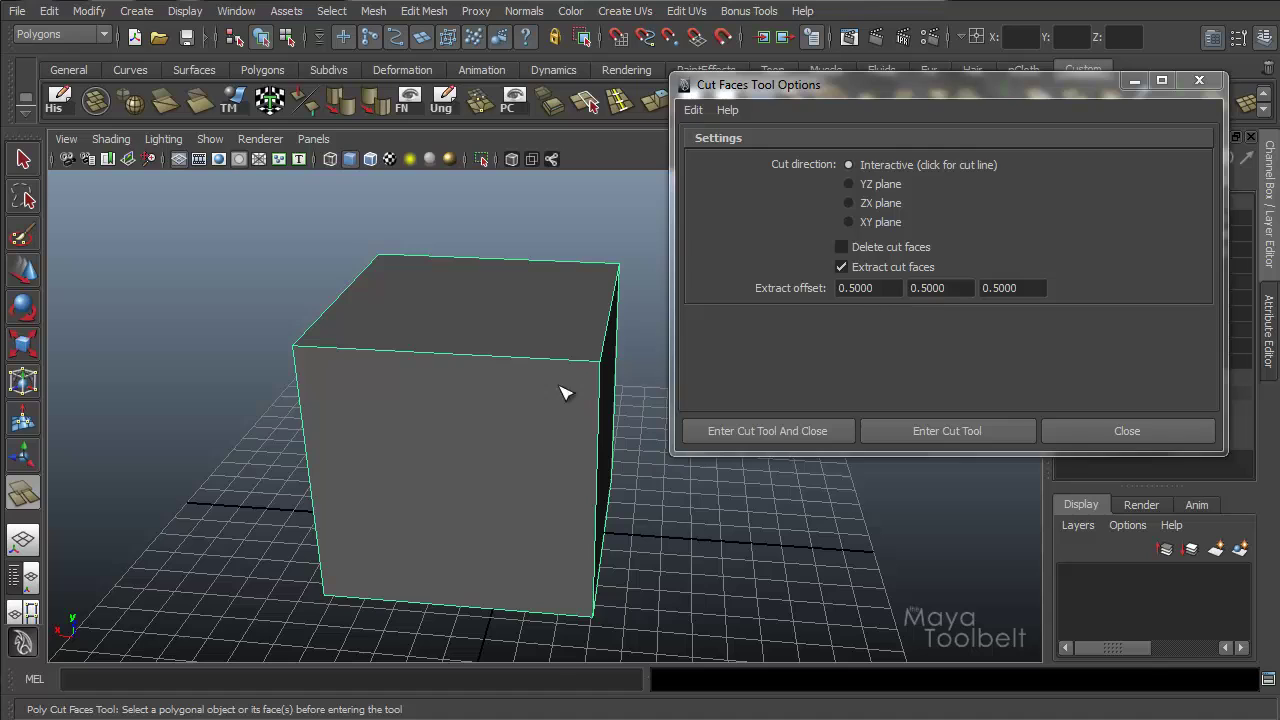
- Cut diagonally across the cube without re-entering the tool and undo the cut
drag(396, 340, 565, 475)
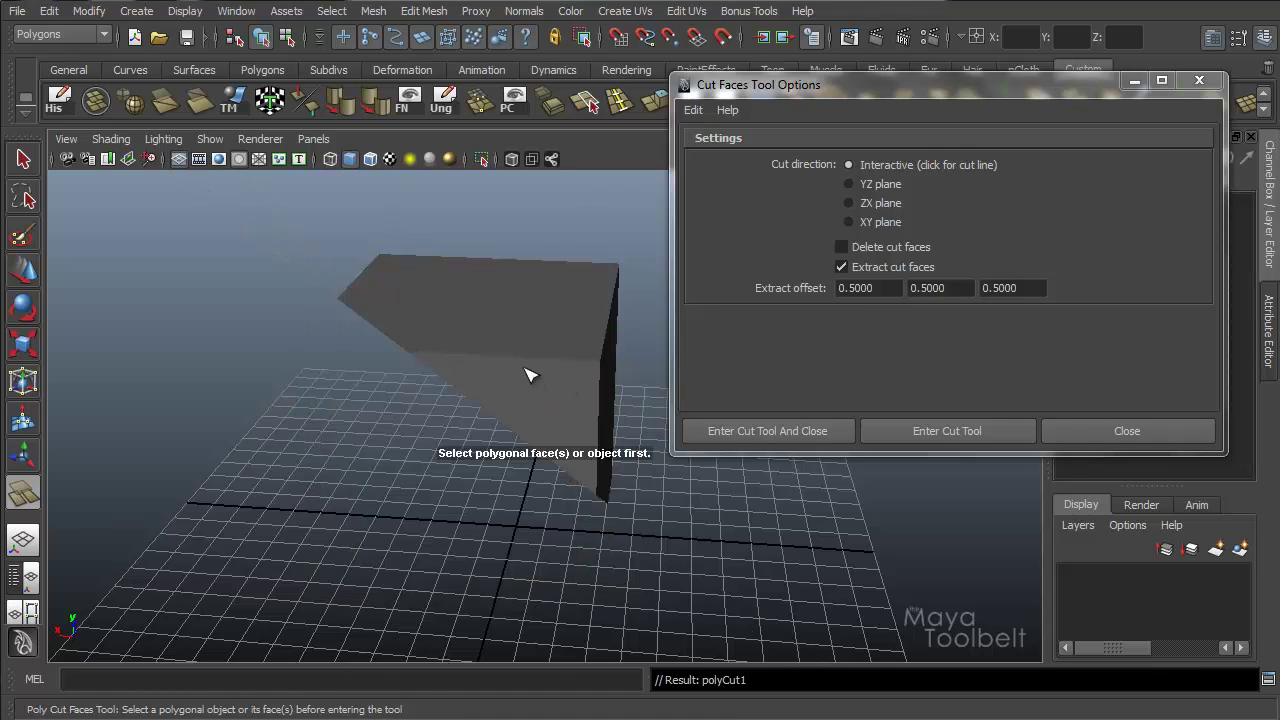
key(ctrl+z)
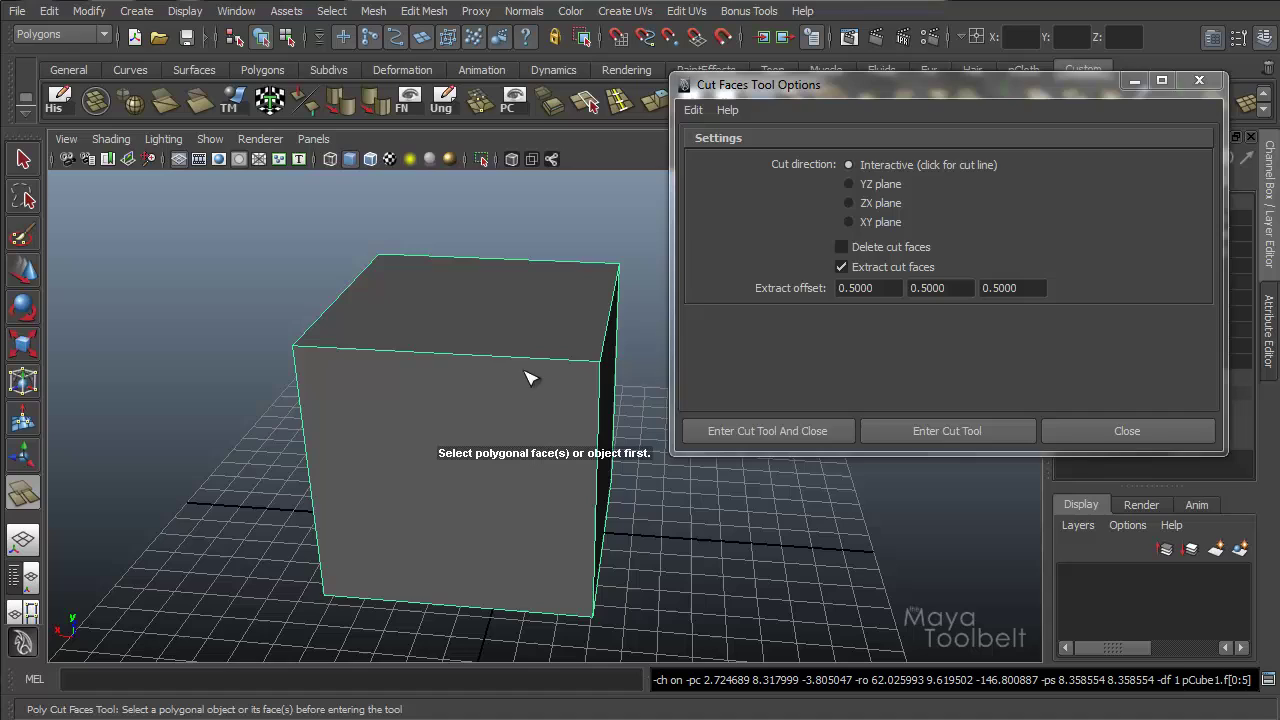
- Re-enter the Cut Faces Tool with Extract cut faces enabled and split the cube with a slightly tilted cut across its front face
click(948, 423)
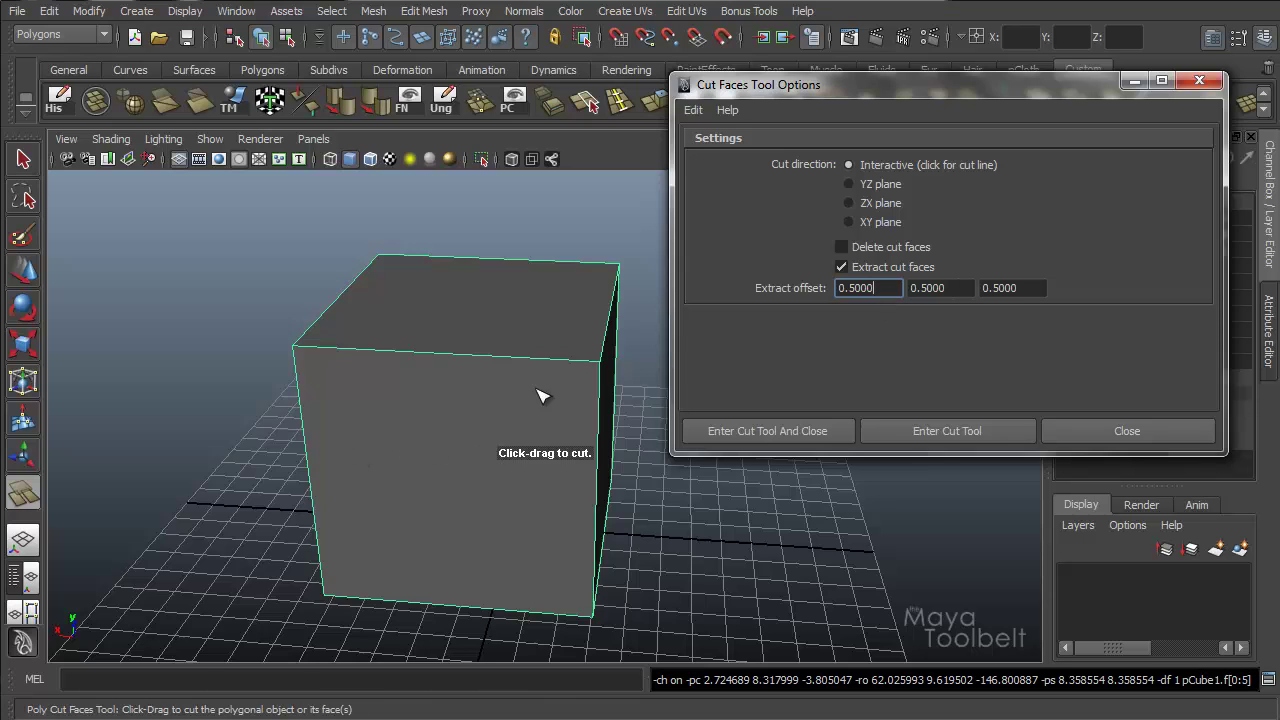
drag(336, 428, 628, 405)
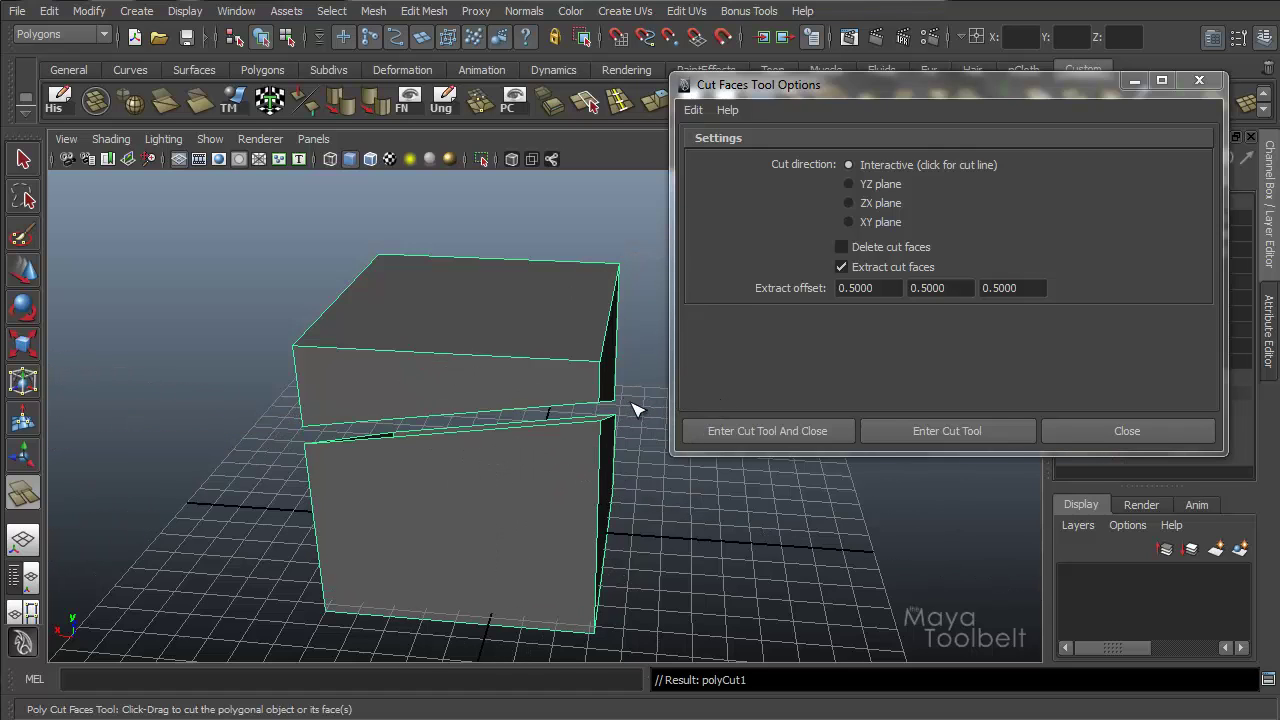
alt+drag(620, 471, 392, 385)
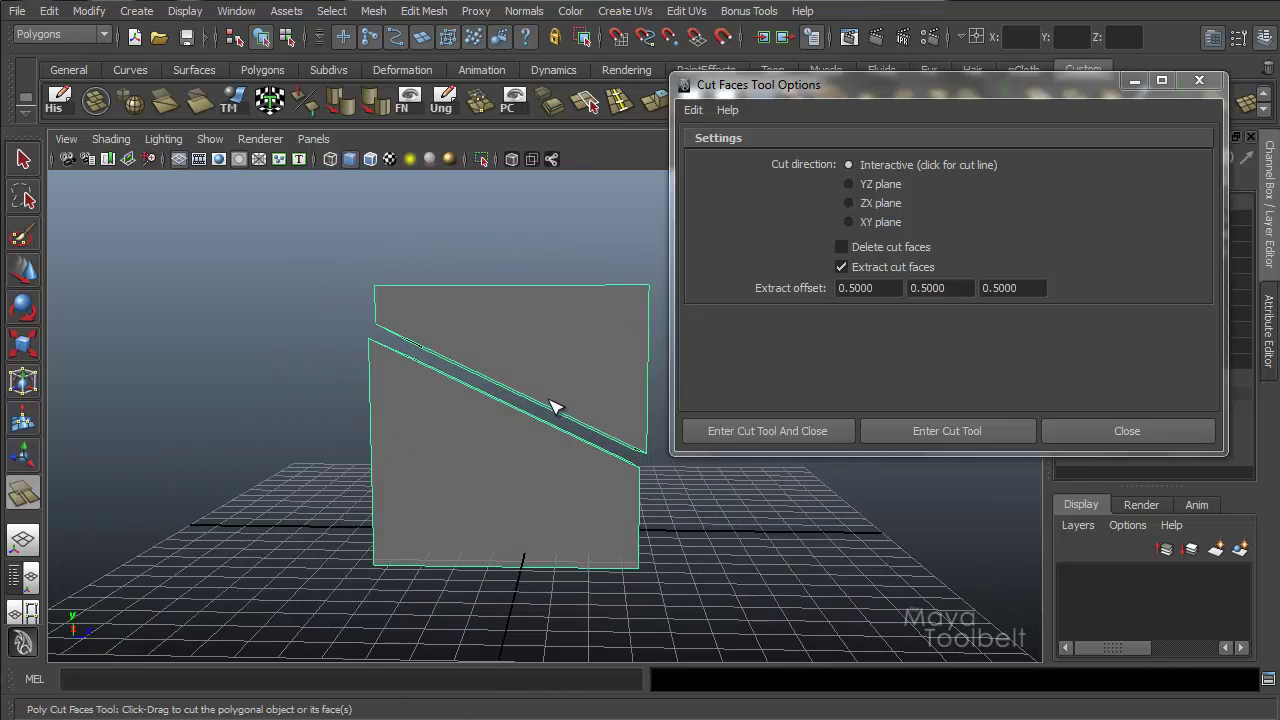
- Undo the last extracted cut across the cube's front face
mouse_move(530, 452)
alt+mouse_down()
mouse_move(594, 474)
mouse_move(847, 445)
mouse_move(509, 500)
mouse_move(394, 457)
mouse_move(606, 457)
mouse_move(527, 434)
alt+mouse_up()
key(w)
alt+drag(387, 488, 504, 509)
key(ctrl+z)
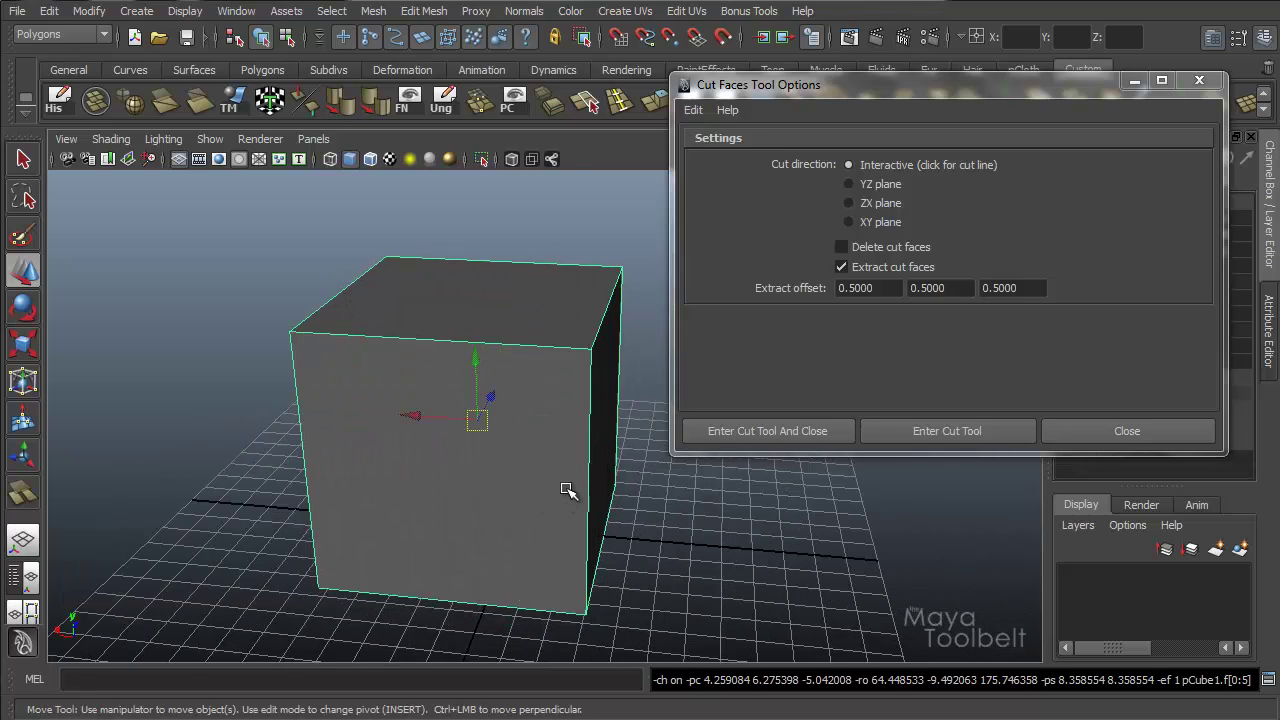
- Set all three Extract offset values of the Cut Faces Tool to 0.1
double_click(872, 290)
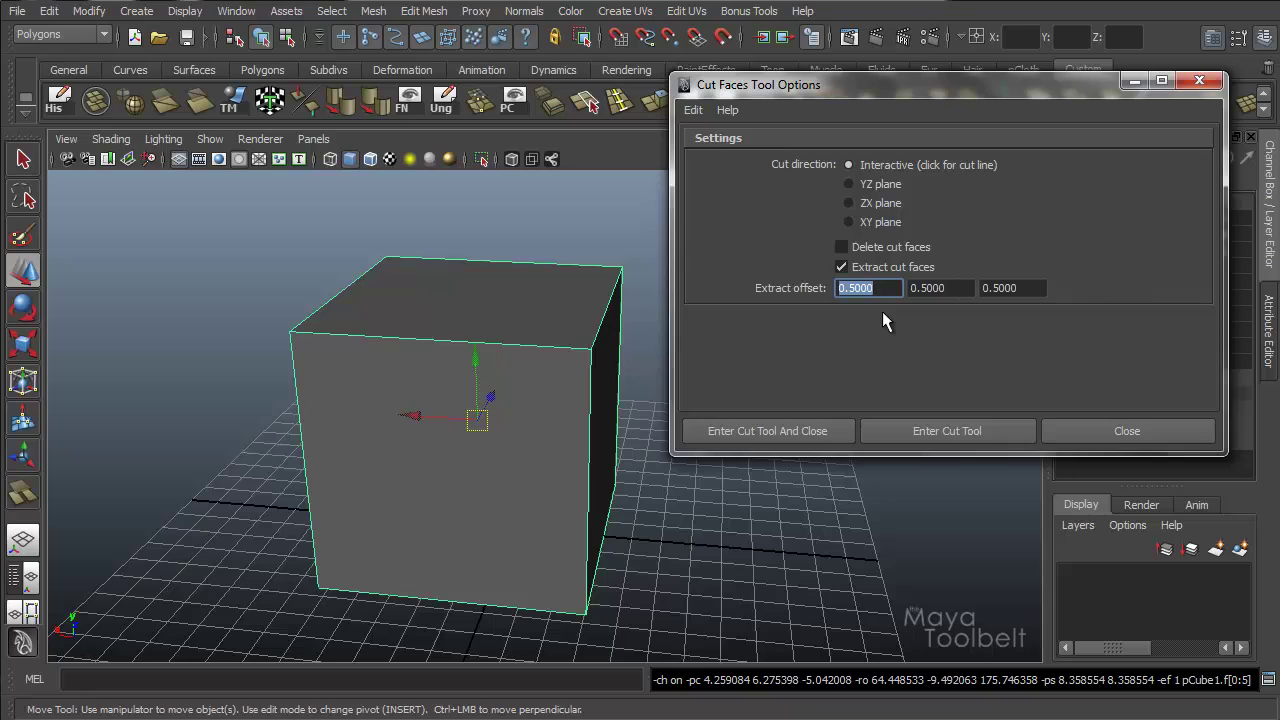
text(.1)
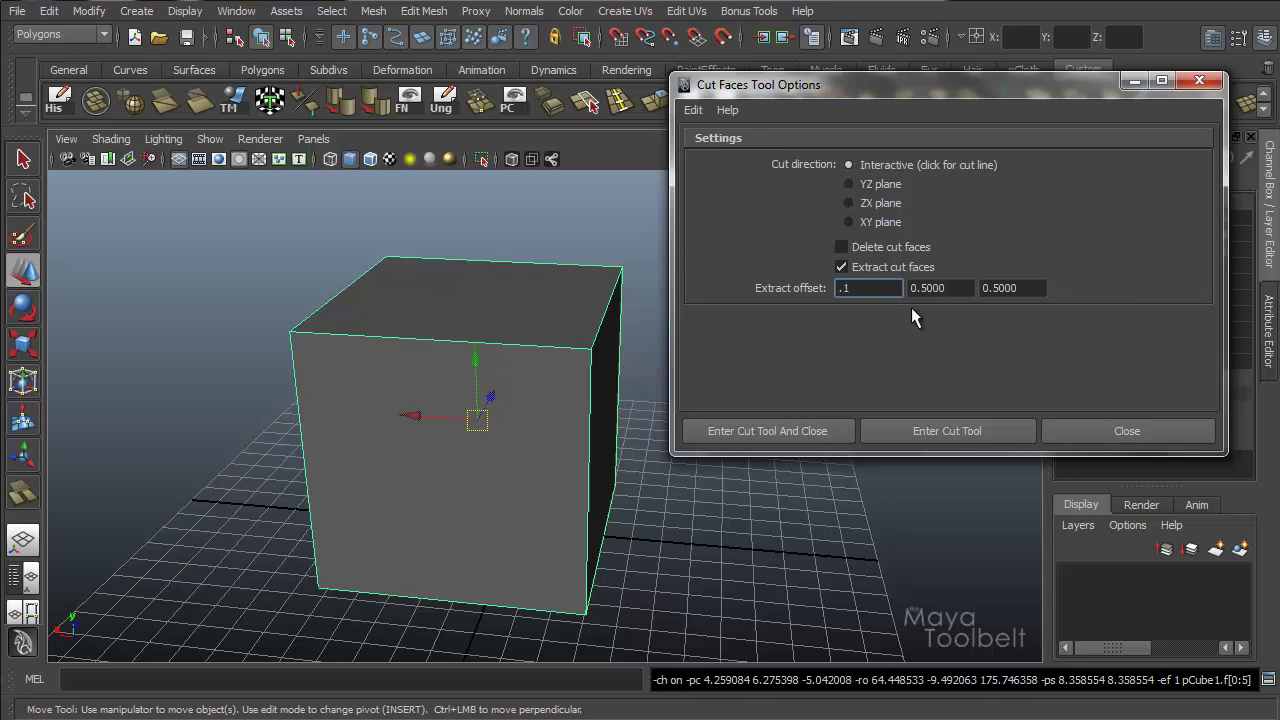
key(Tab)
text(.1)
key(Tab)
text(.0)
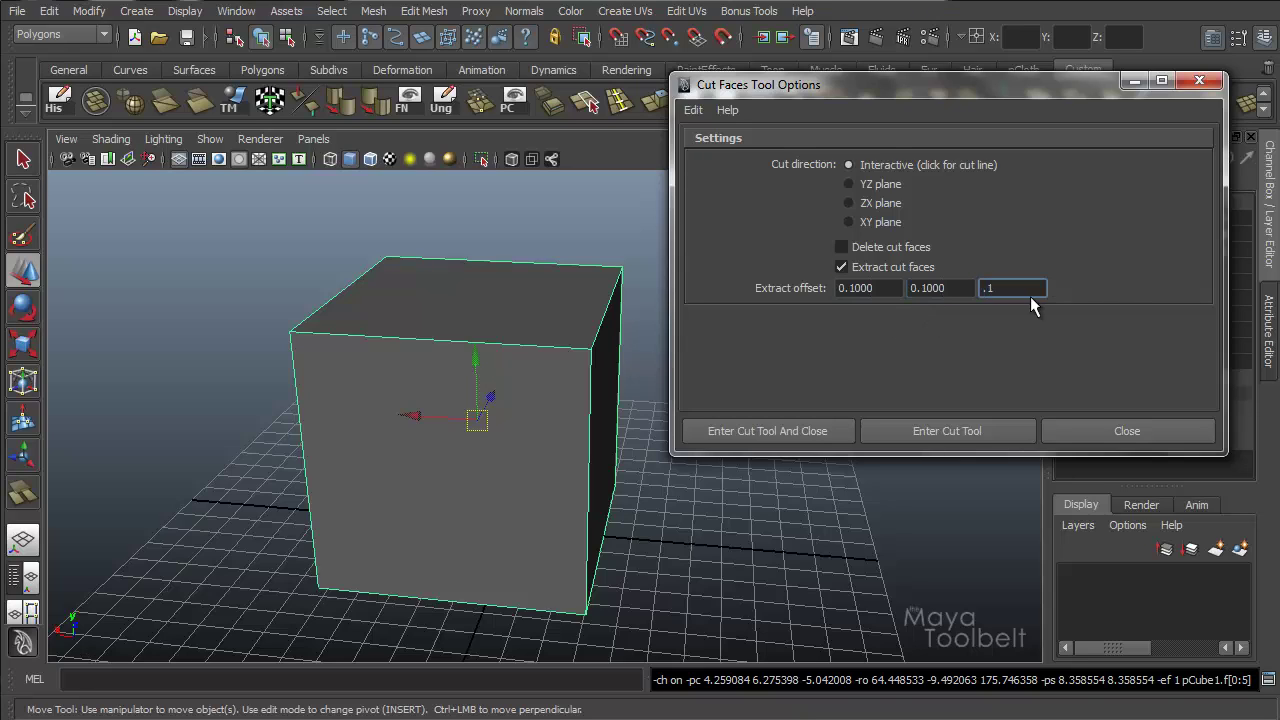
- Enter the Cut Faces Tool, split the cube with a slightly upward-sloping cut across its front face, and close the tool options
click(932, 436)
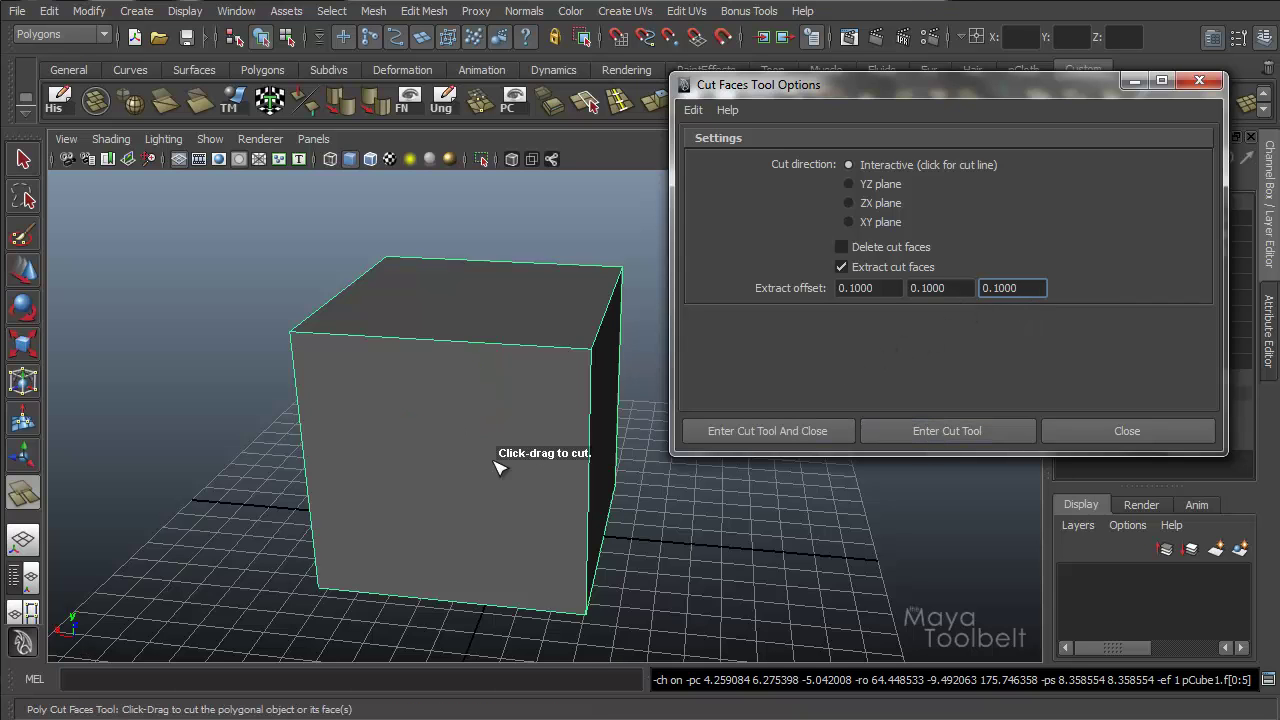
drag(363, 432, 636, 389)
mouse_move(466, 471)
alt+mouse_down()
mouse_move(600, 431)
mouse_move(418, 457)
mouse_move(320, 451)
mouse_move(577, 420)
mouse_move(464, 450)
alt+mouse_up()
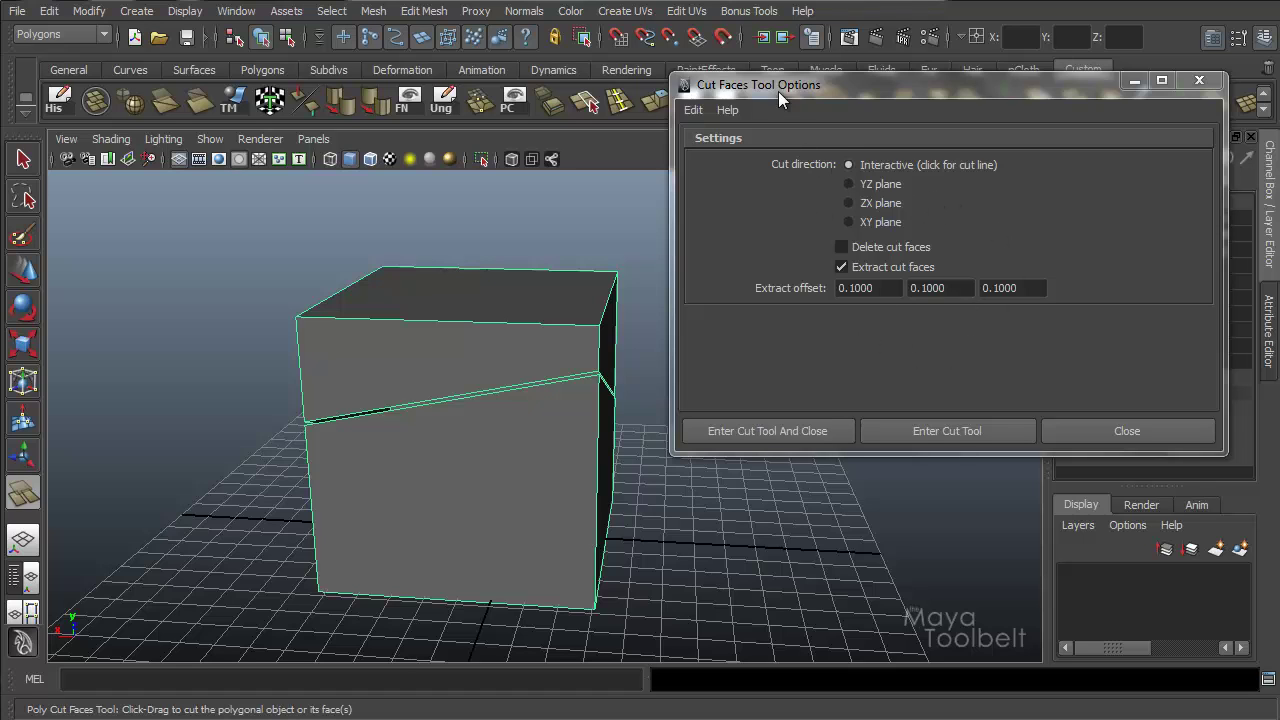
click(1130, 432)
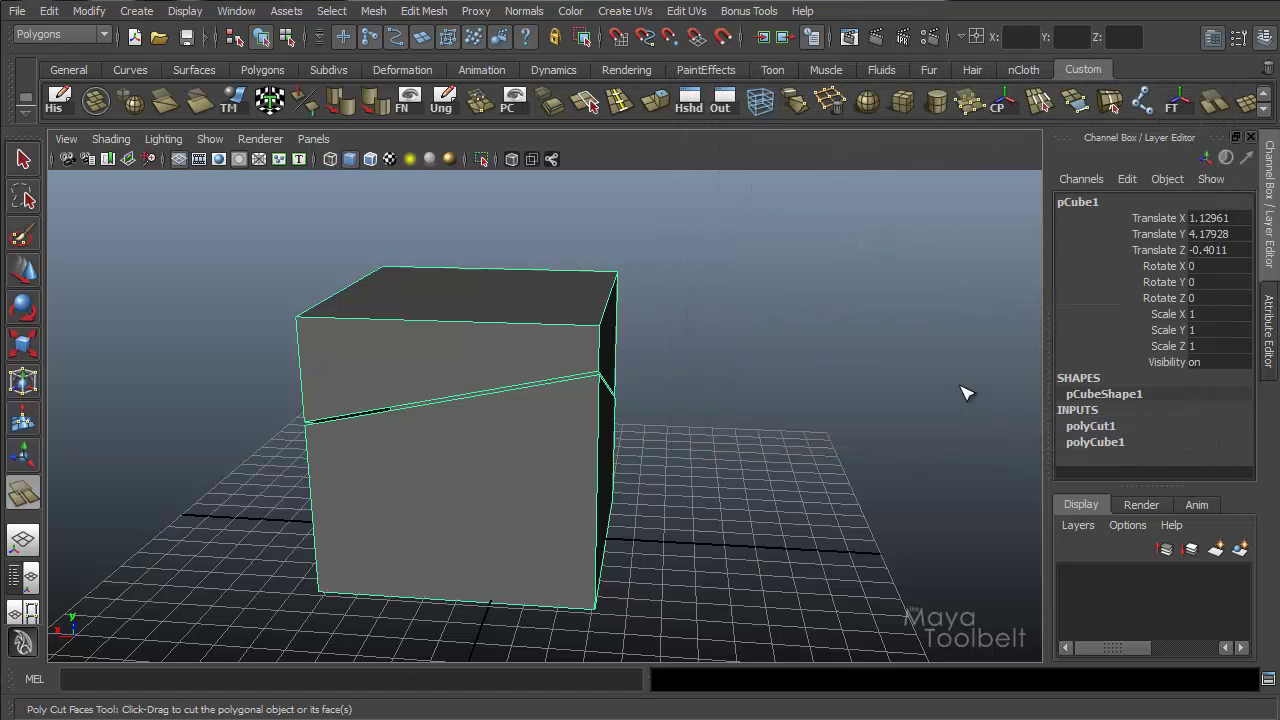
- Turn Extract Faces off and back on in the polyCut1 channels
click(1095, 426)
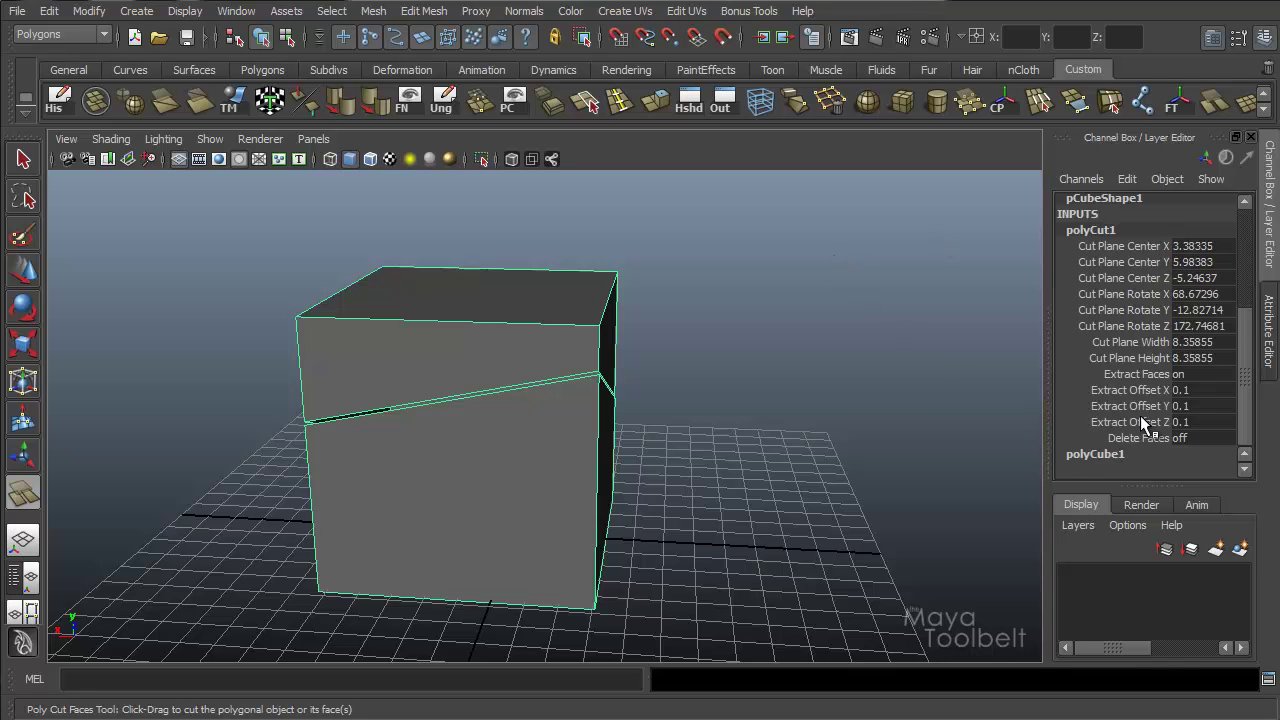
alt+drag(955, 392, 826, 431)
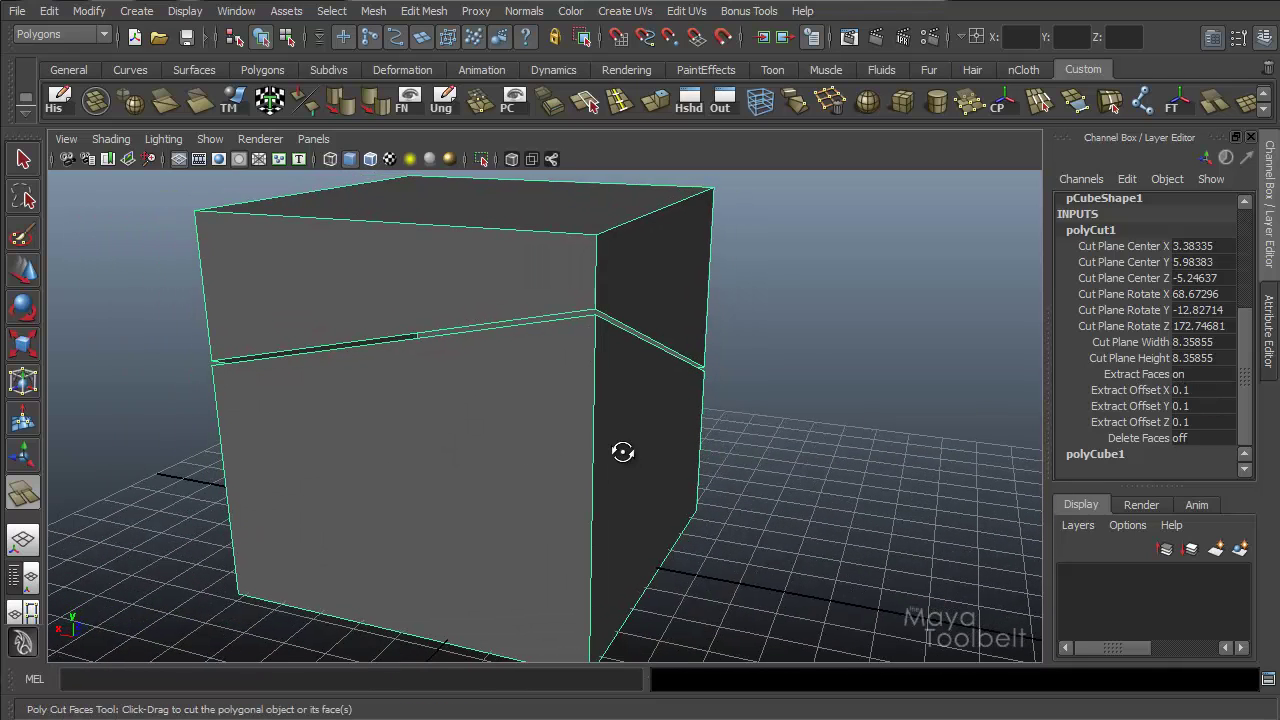
alt+drag(620, 449, 629, 331)
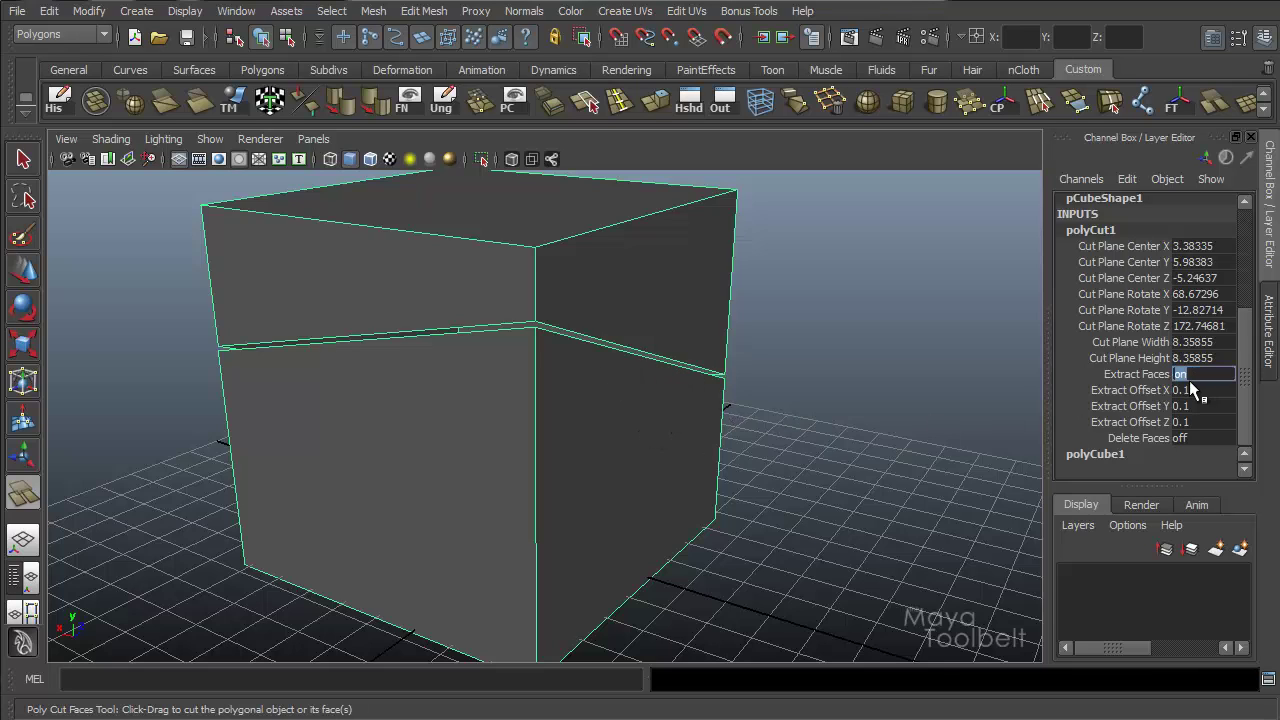
key(Return)
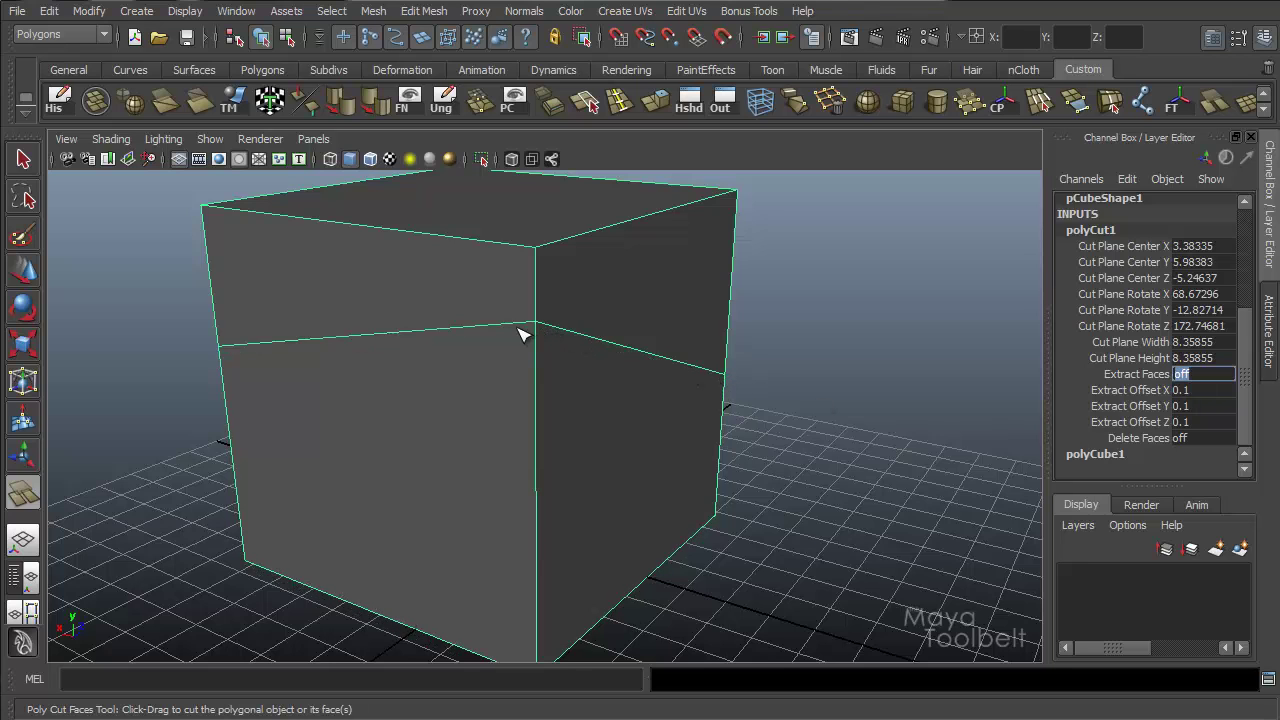
alt+drag(772, 388, 608, 320)
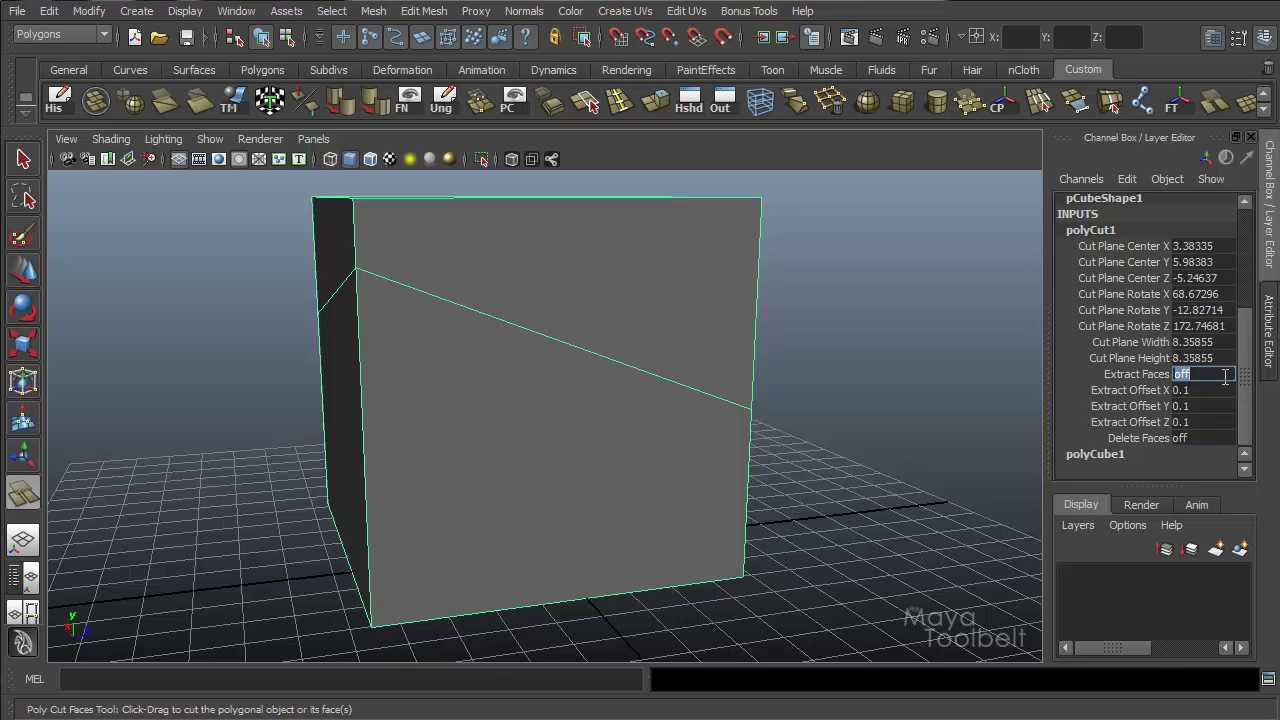
key(Return)
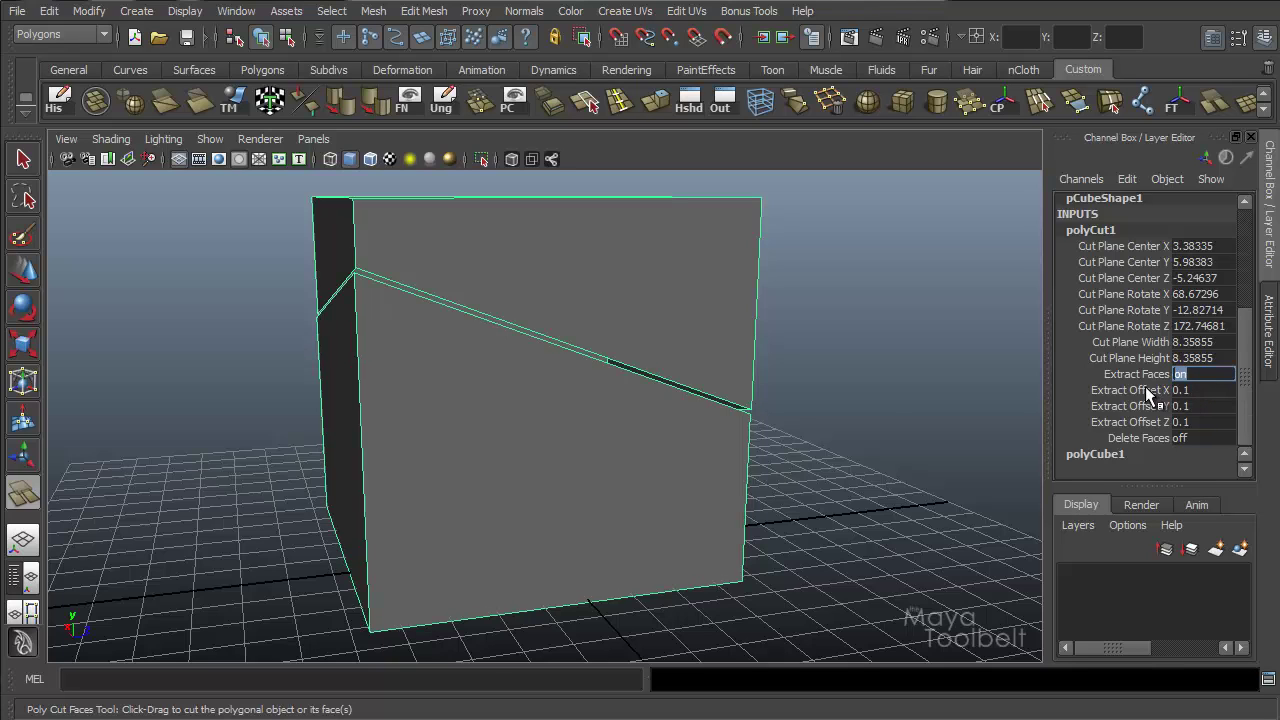
- Set polyCut1's Extract Offset X, Y and Z to 0.4
mouse_move(604, 400)
alt+mouse_down()
mouse_move(543, 406)
mouse_move(580, 403)
alt+mouse_up()
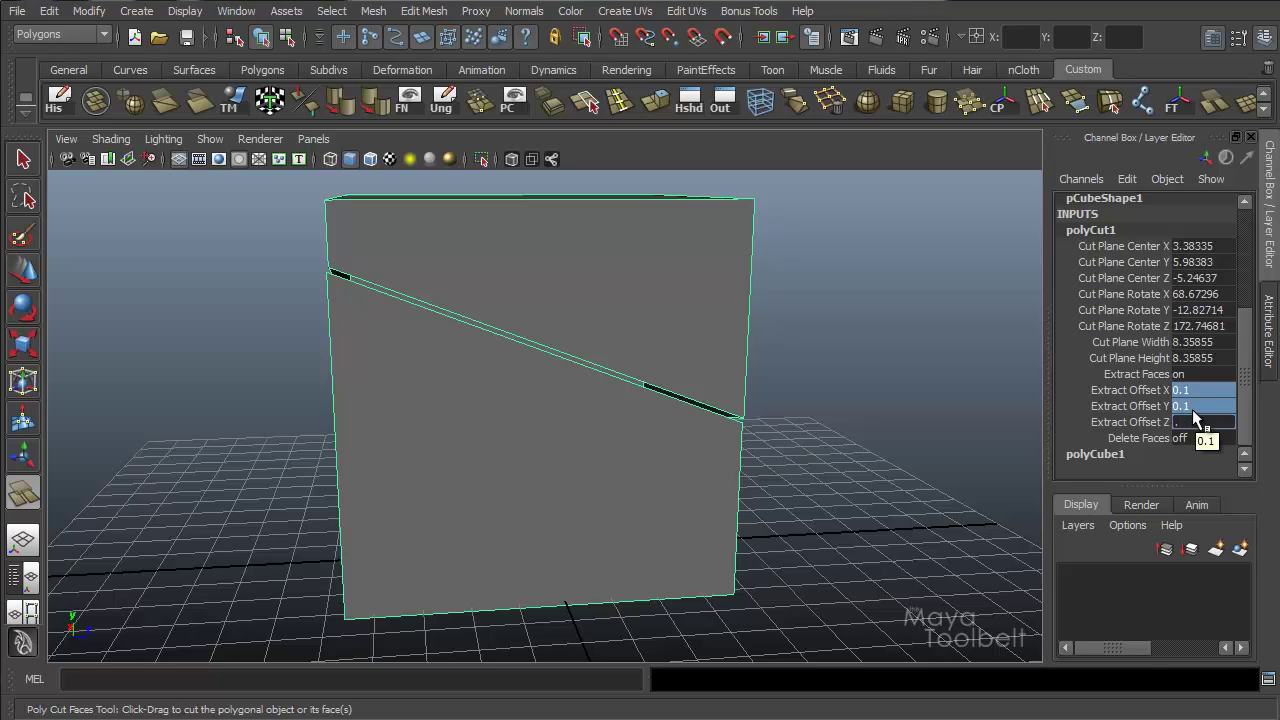
key(Return)
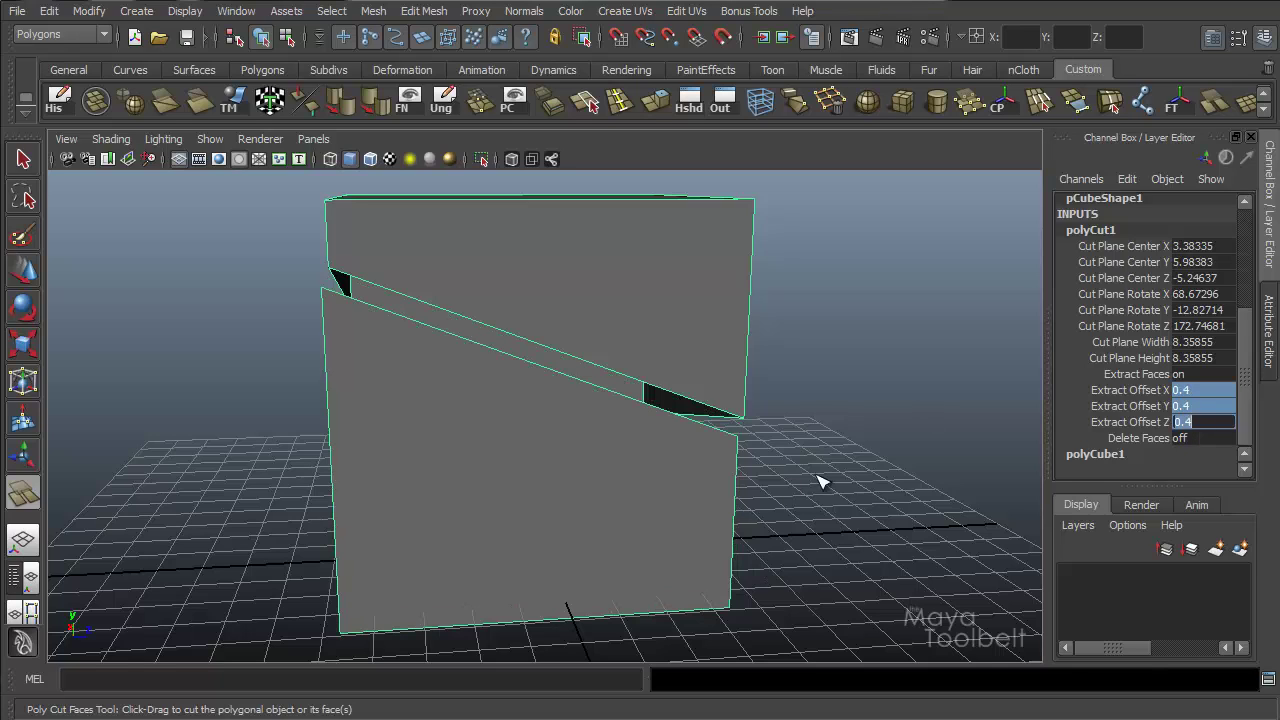
alt+drag(740, 417, 778, 426)
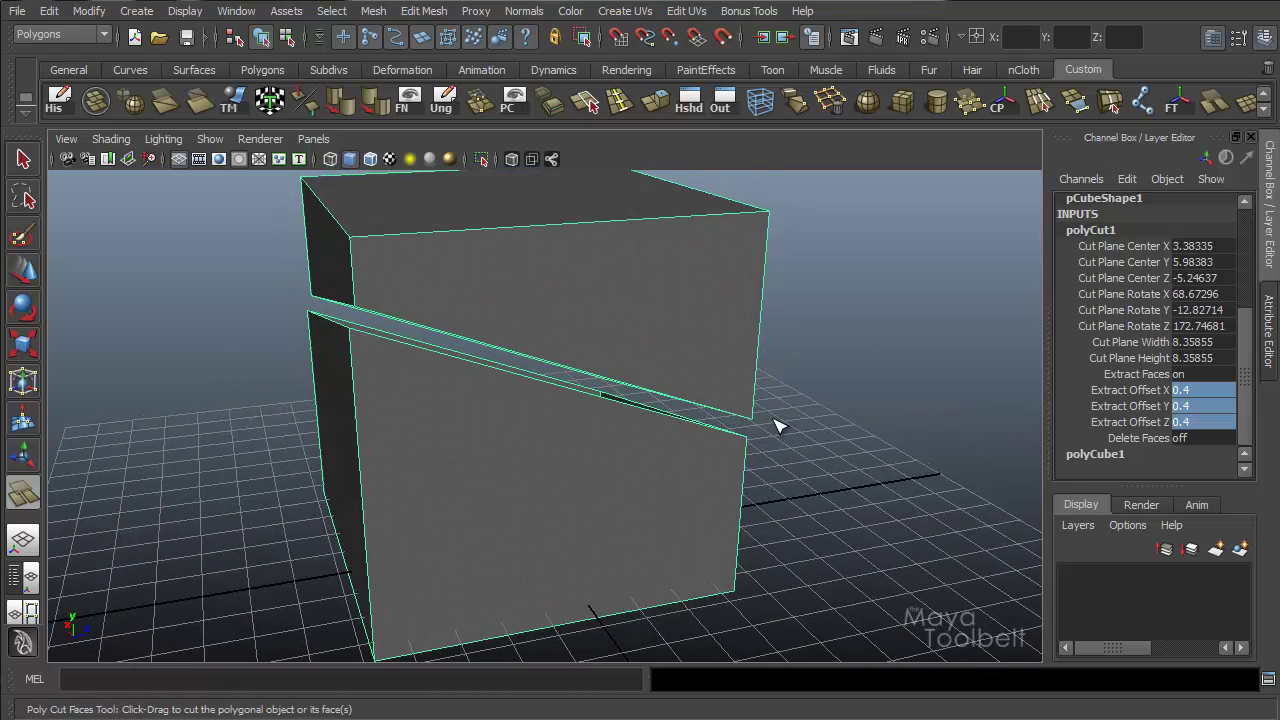
- Try turning on Delete Faces for polyCut1, and revert it to off
double_click(1208, 437)
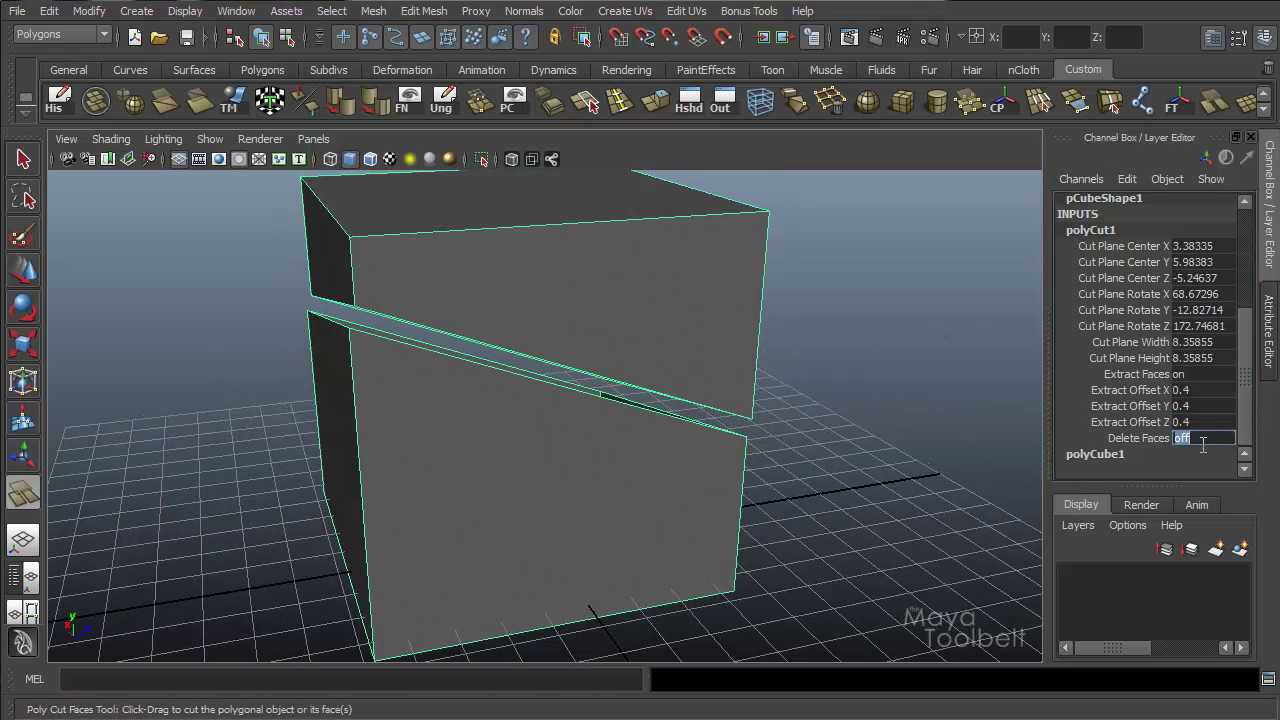
text(on)
key(Return)
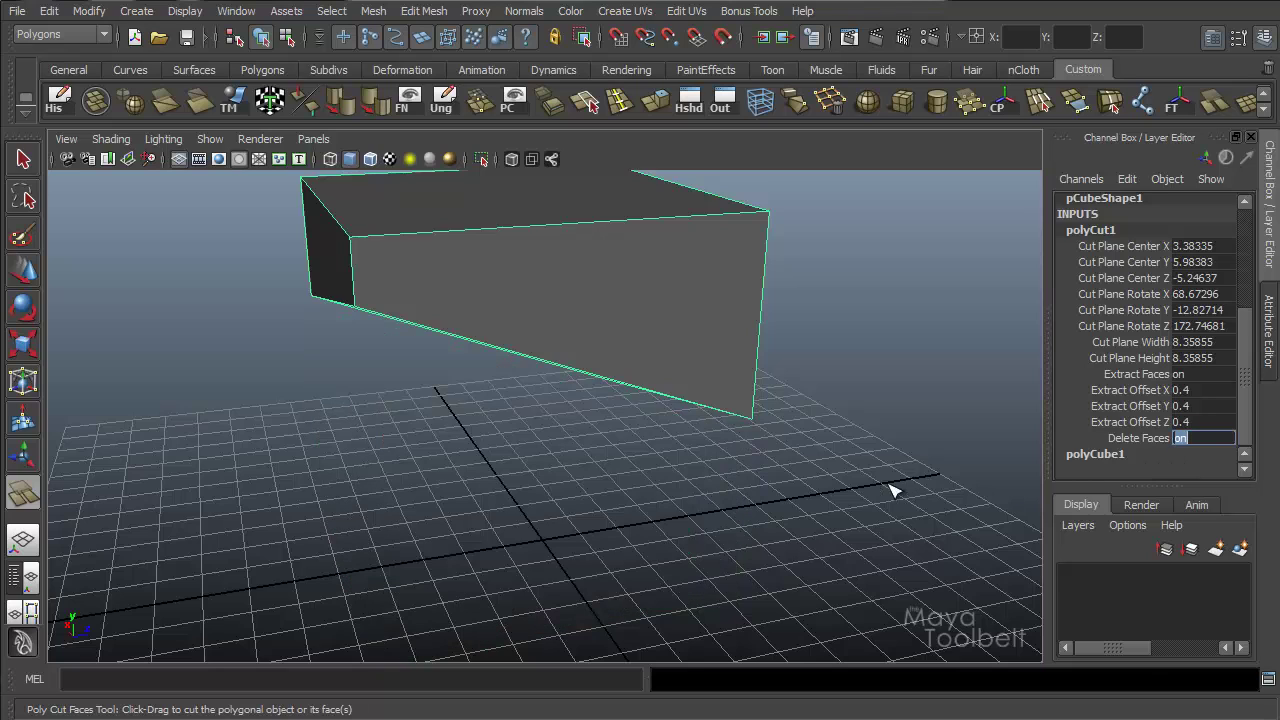
alt+drag(893, 490, 771, 457)
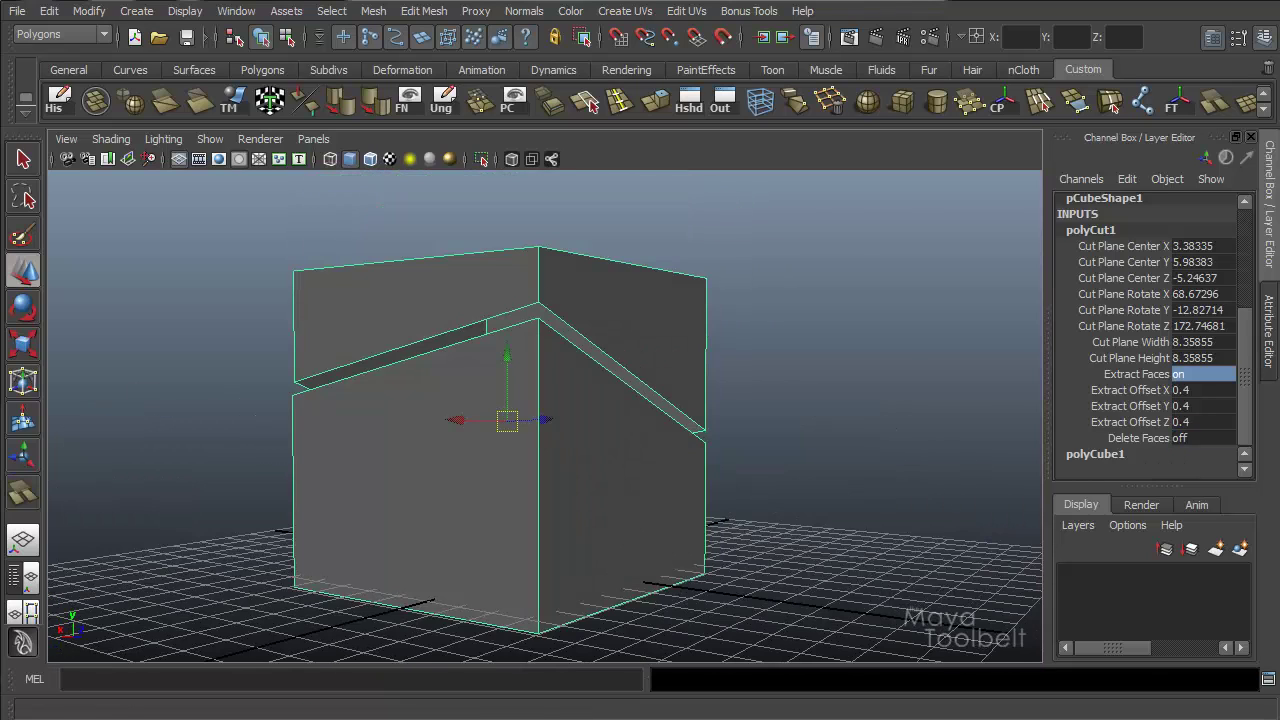
- Using the Show Manipulator Tool, move the cut plane's center to about -0.2, 4.97, -4.47 and rotate it to about 86.75, -14.31, 168.73
click(22, 458)
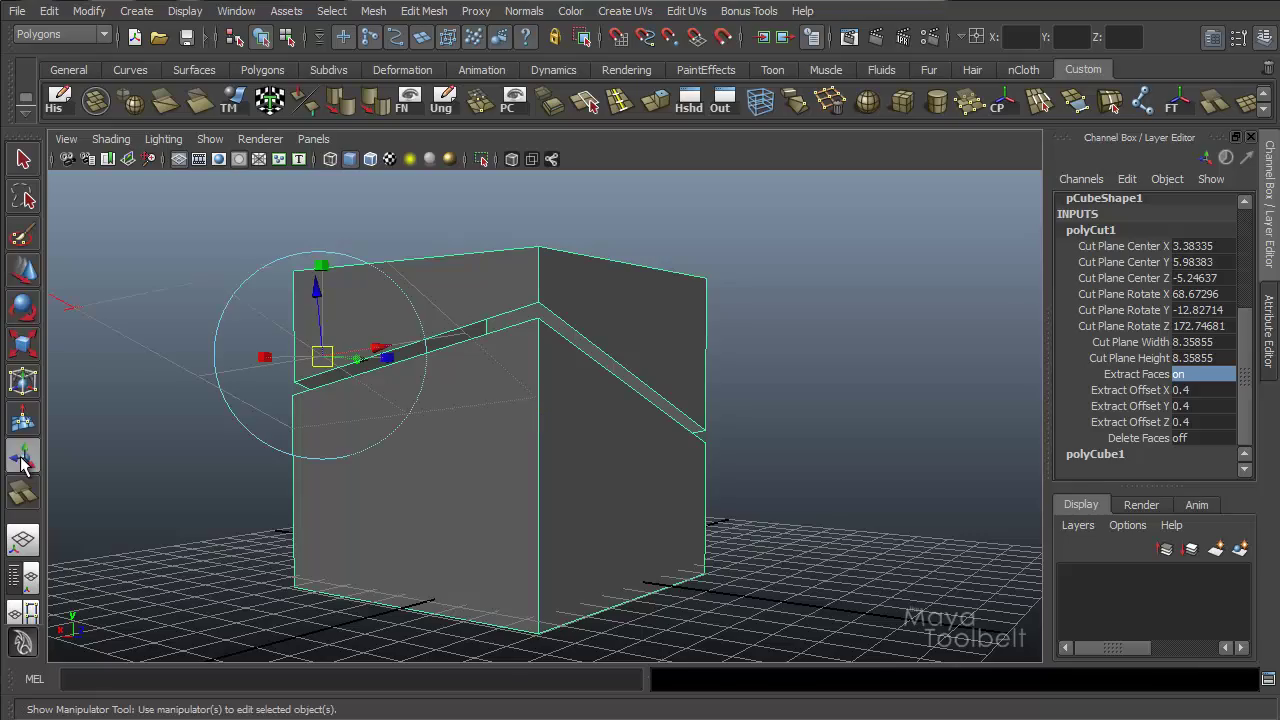
alt+drag(413, 420, 457, 451)
alt+right_drag(457, 451, 795, 459)
alt+drag(795, 459, 620, 410)
drag(364, 317, 474, 278)
alt+drag(690, 432, 651, 429)
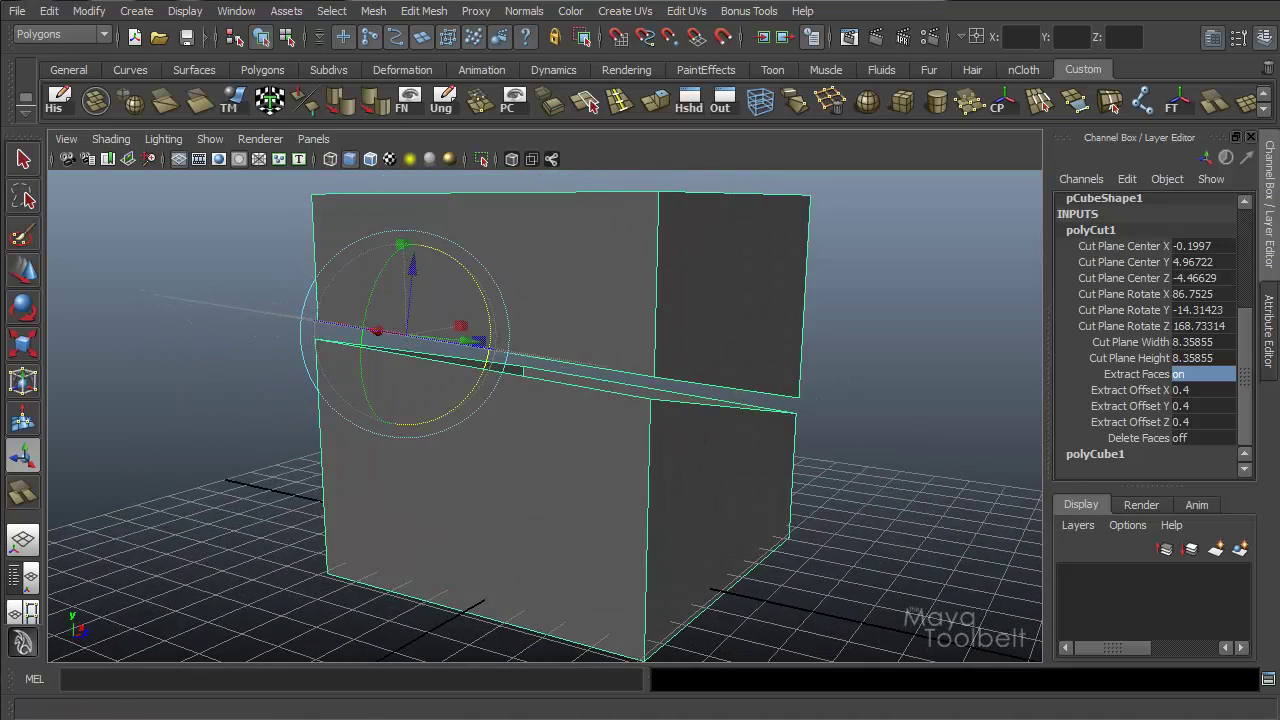
- Dismiss the cut plane manipulator and display the polyCut1 attributes in the Attribute Editor
click(282, 38)
click(263, 37)
alt+drag(629, 414, 563, 414)
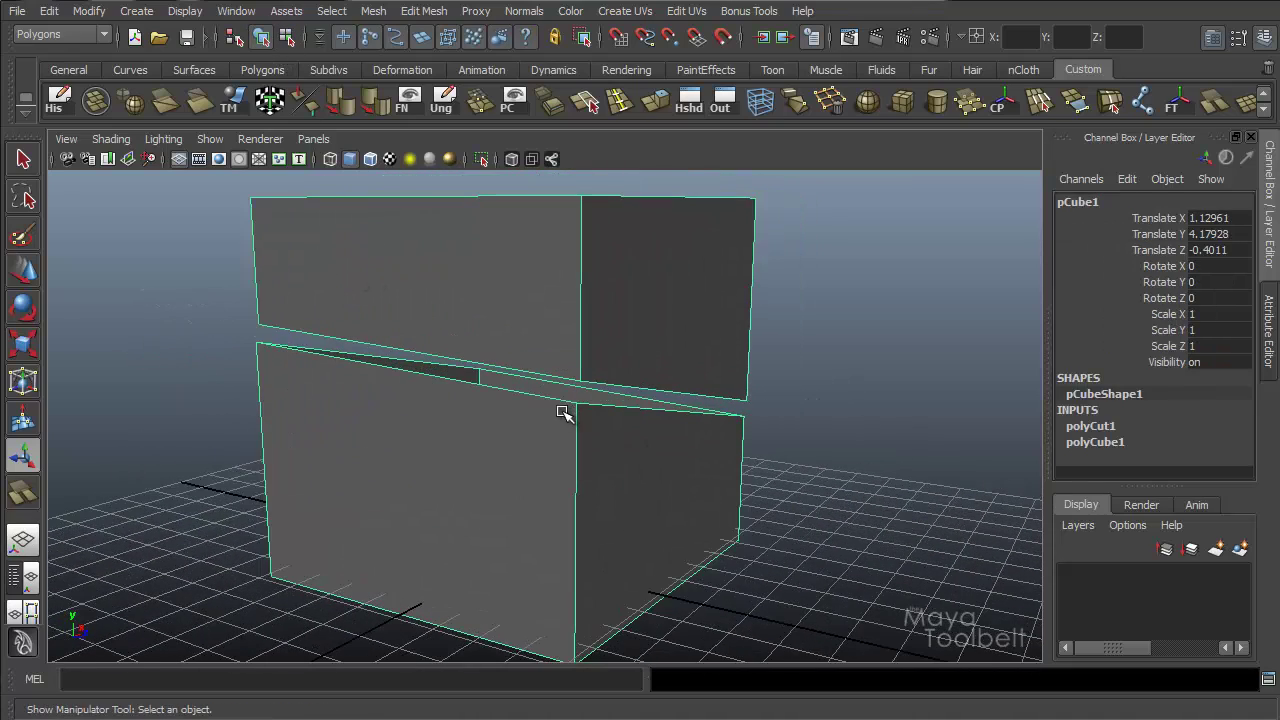
key(ctrl+a)
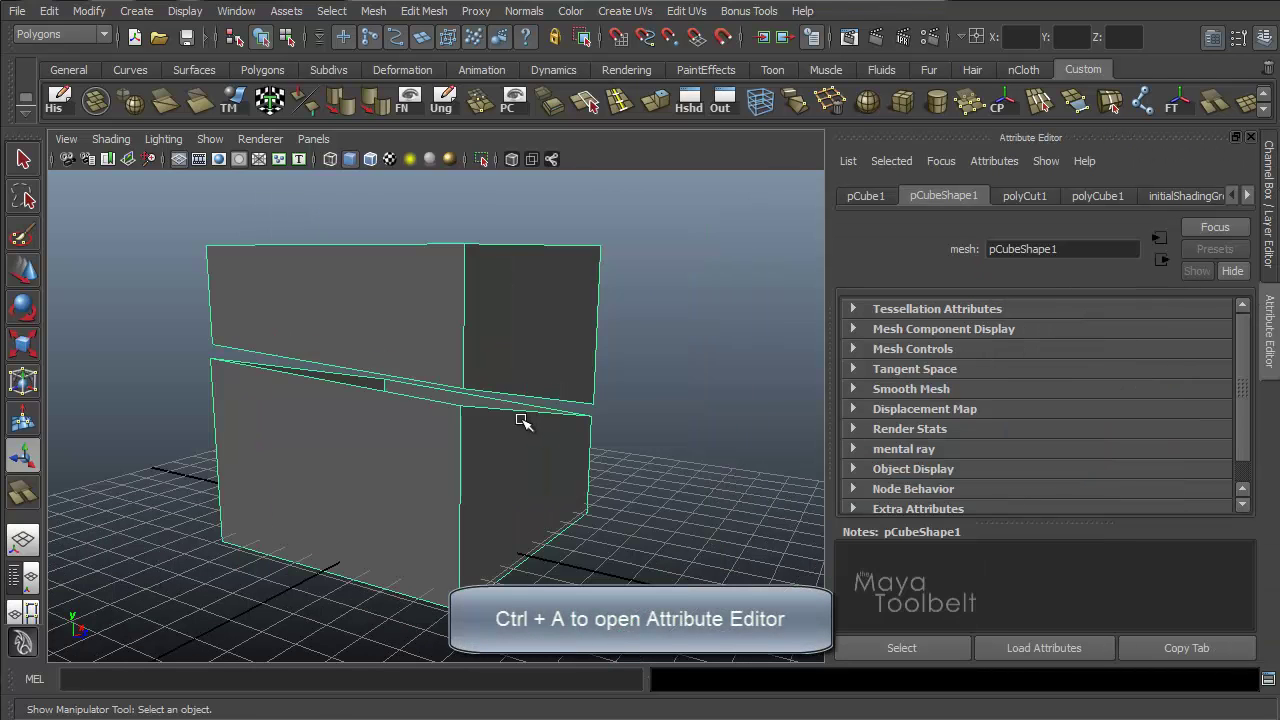
alt+drag(586, 457, 565, 449)
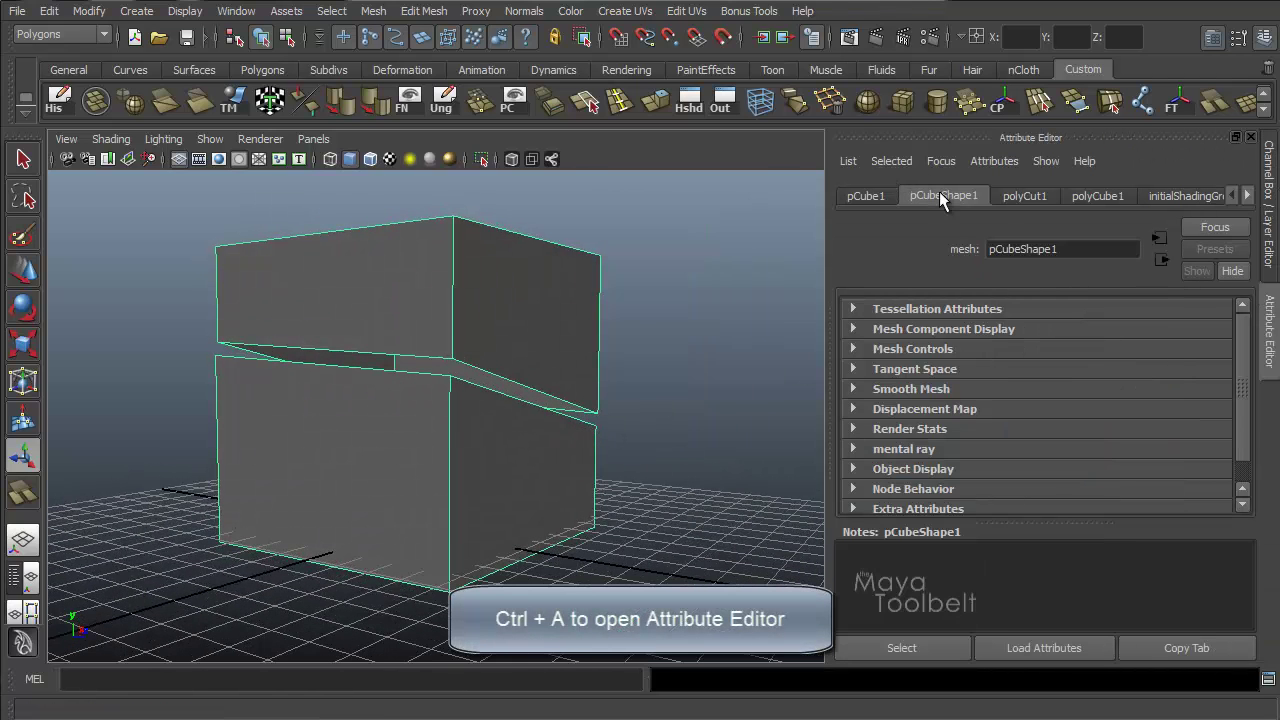
click(1019, 193)
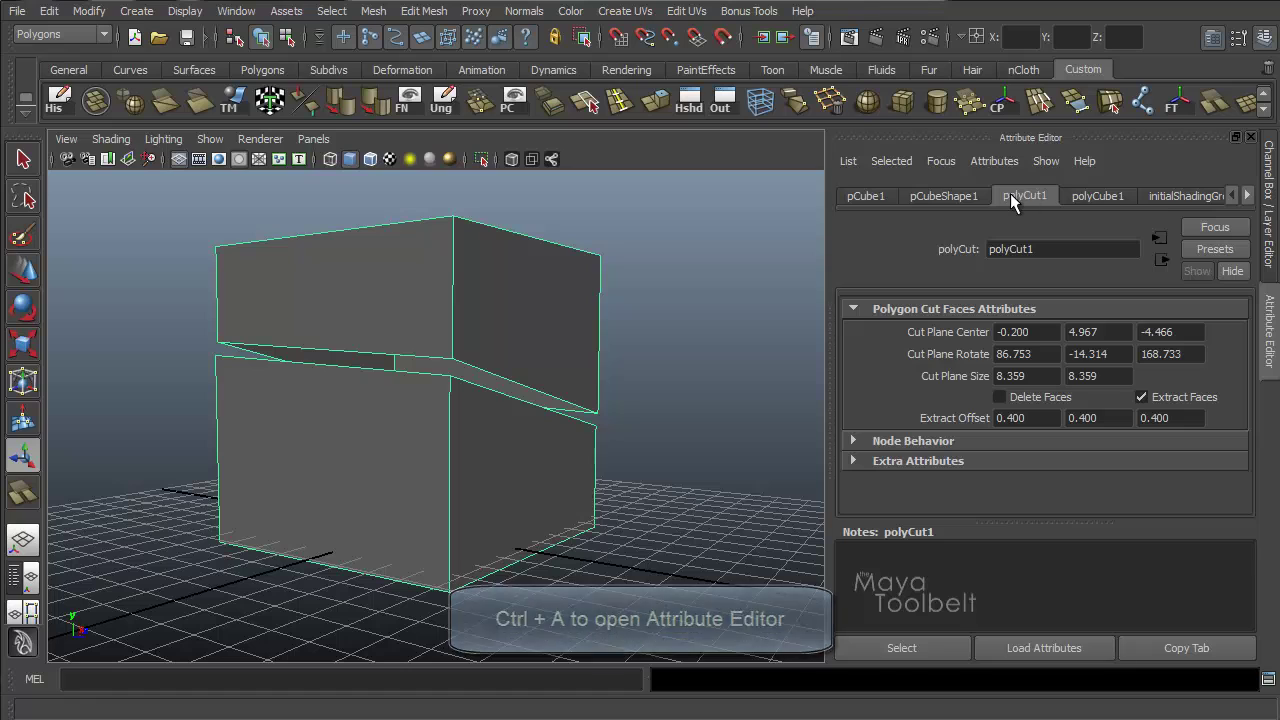
- Switch polyCut1 from Extract Faces to Delete Faces and back to Extract Faces
click(1050, 397)
click(1142, 395)
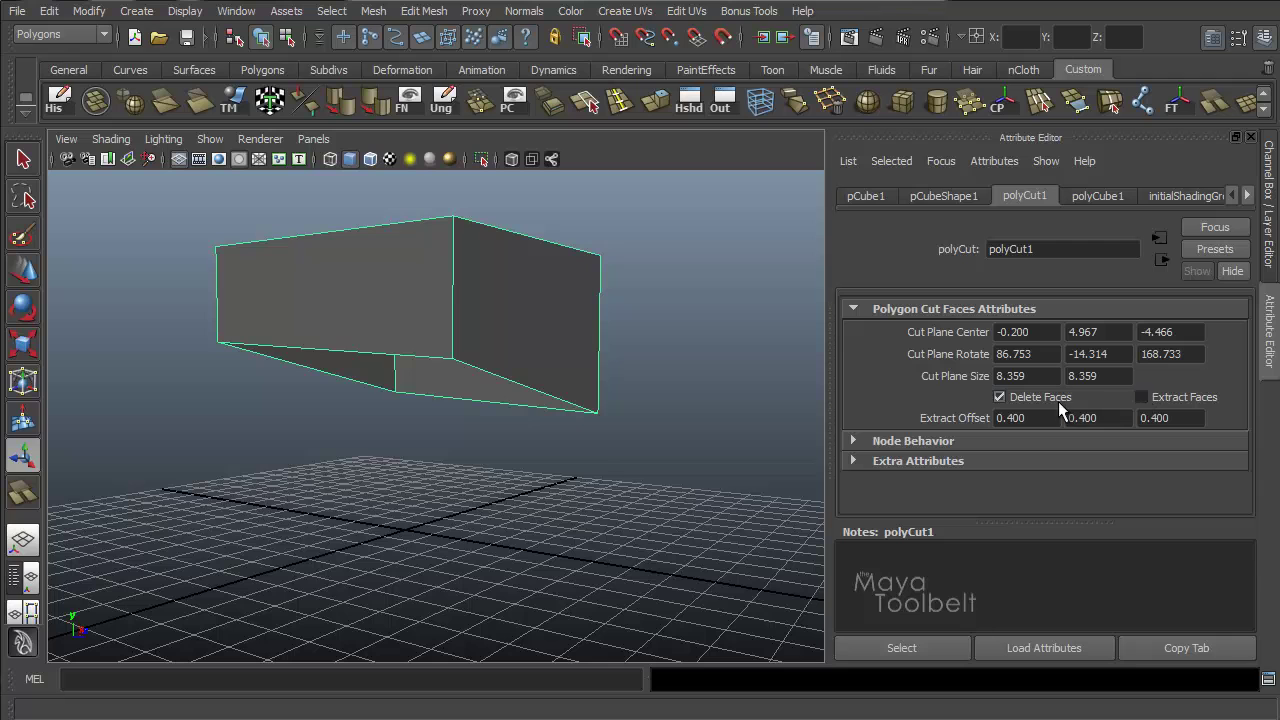
click(1058, 401)
click(1138, 395)
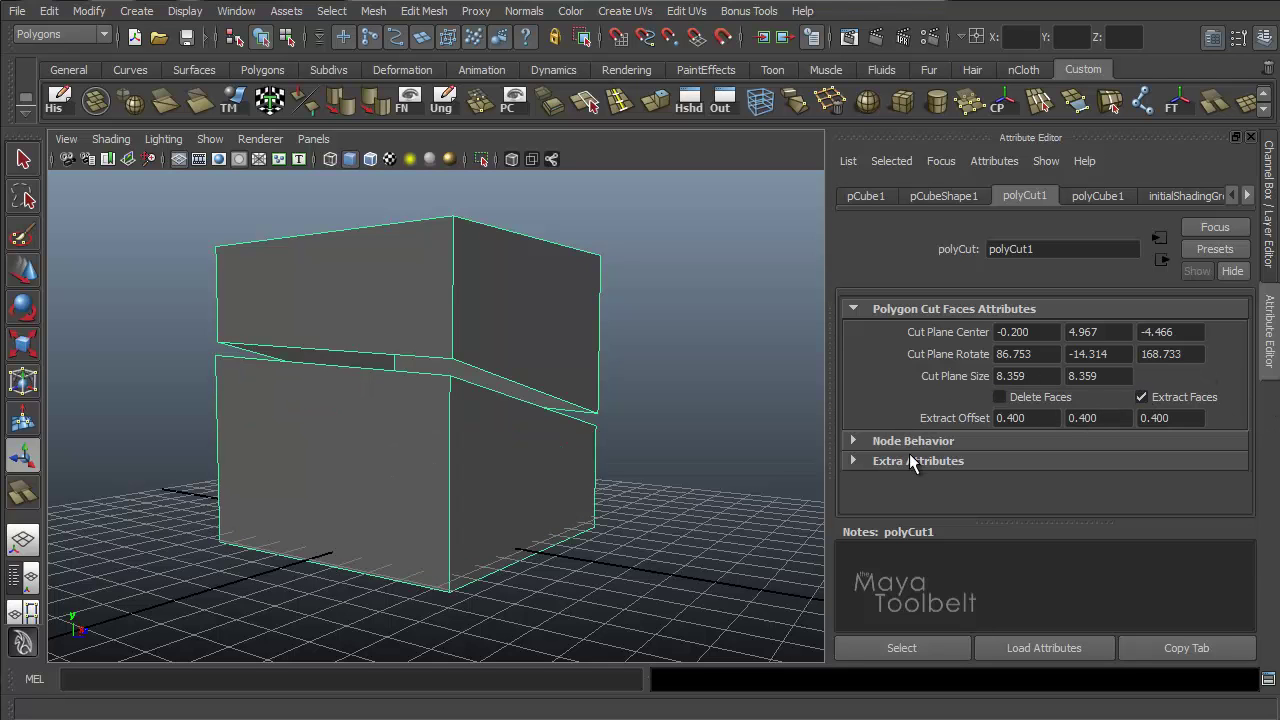
- Replace the Attribute Editor with the Channel Box and view the split cube from another side
alt+drag(480, 406, 731, 420)
key(ctrl+a)
alt+right_drag(731, 420, 716, 404)
alt+drag(716, 404, 509, 406)
alt+drag(395, 445, 452, 457)
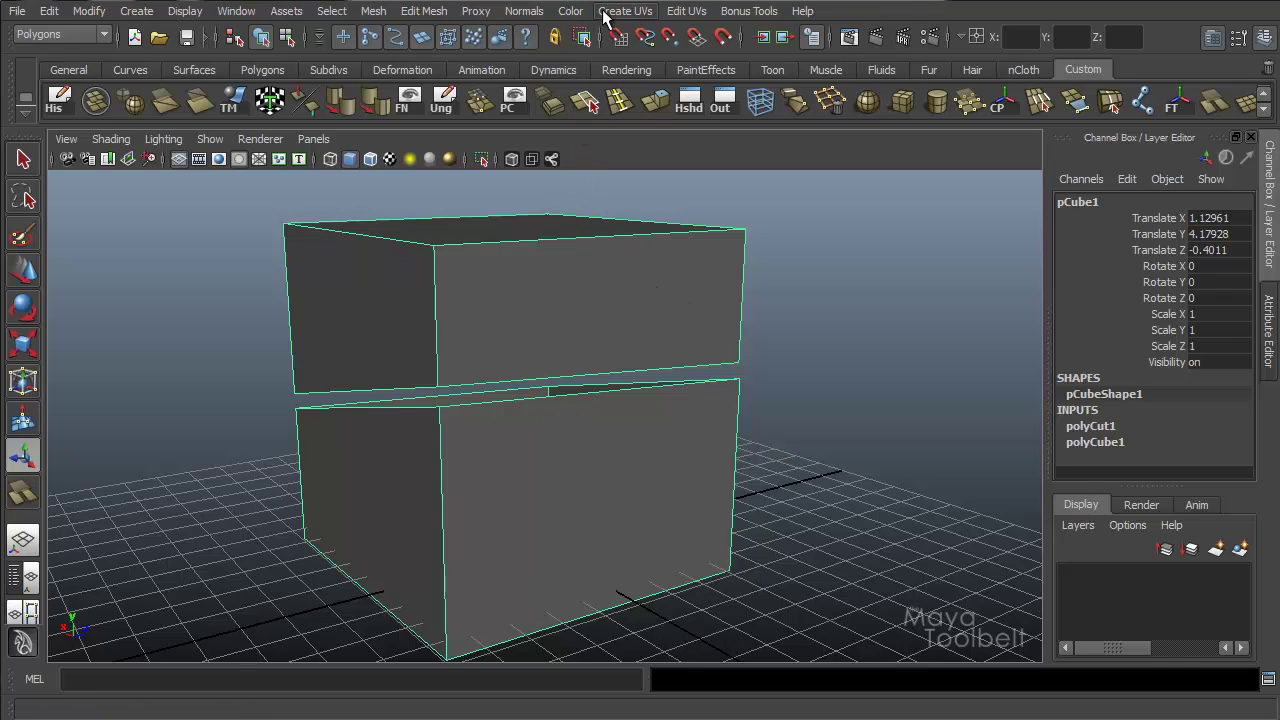
- Re-enter the Cut Faces Tool and slice the split cube with seven more freehand cuts at varied angles, finishing in the Move Tool
click(424, 11)
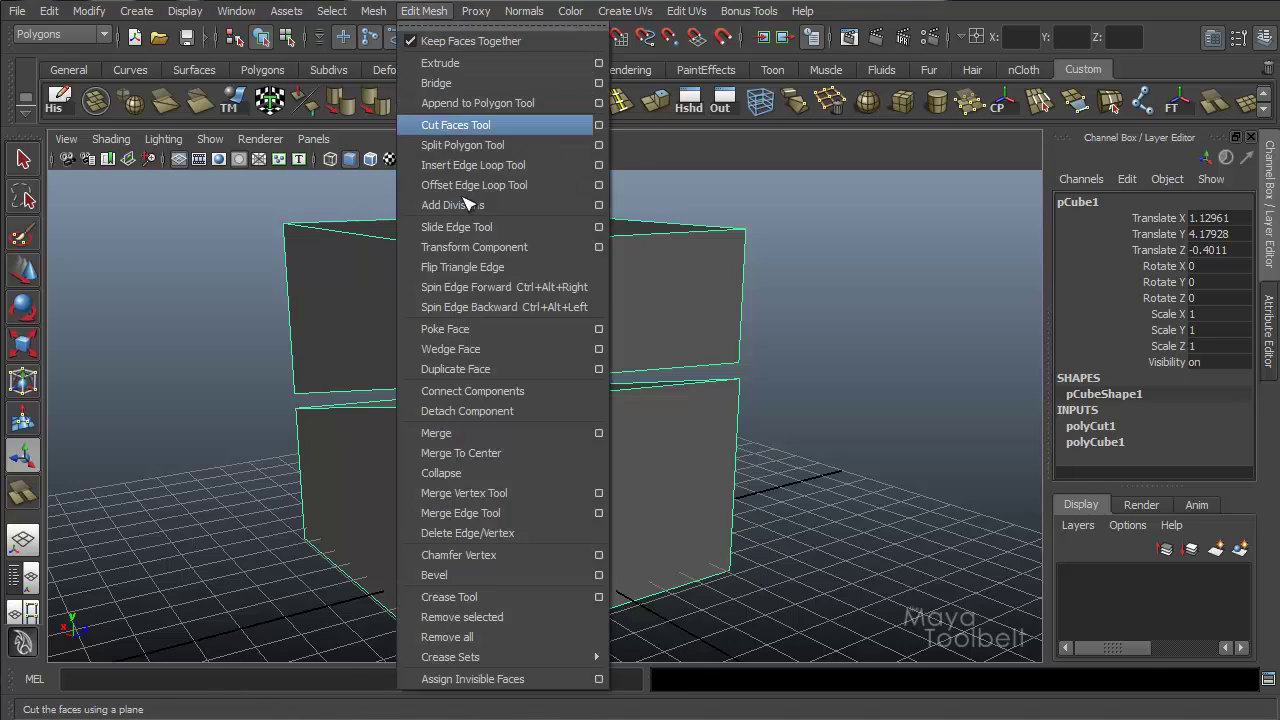
click(455, 125)
drag(437, 334, 740, 420)
drag(300, 260, 574, 509)
drag(700, 230, 300, 400)
drag(600, 220, 420, 343)
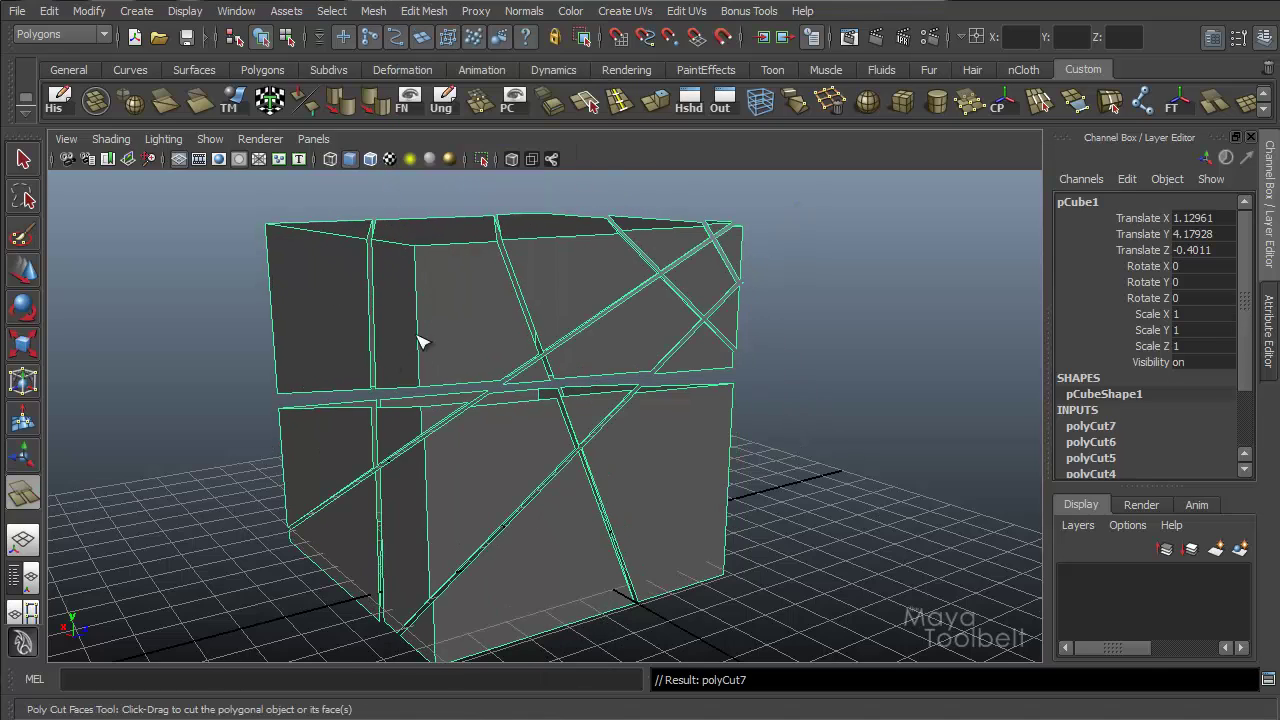
drag(300, 300, 700, 350)
drag(650, 230, 666, 360)
key(w)
alt+right_drag(666, 360, 530, 362)
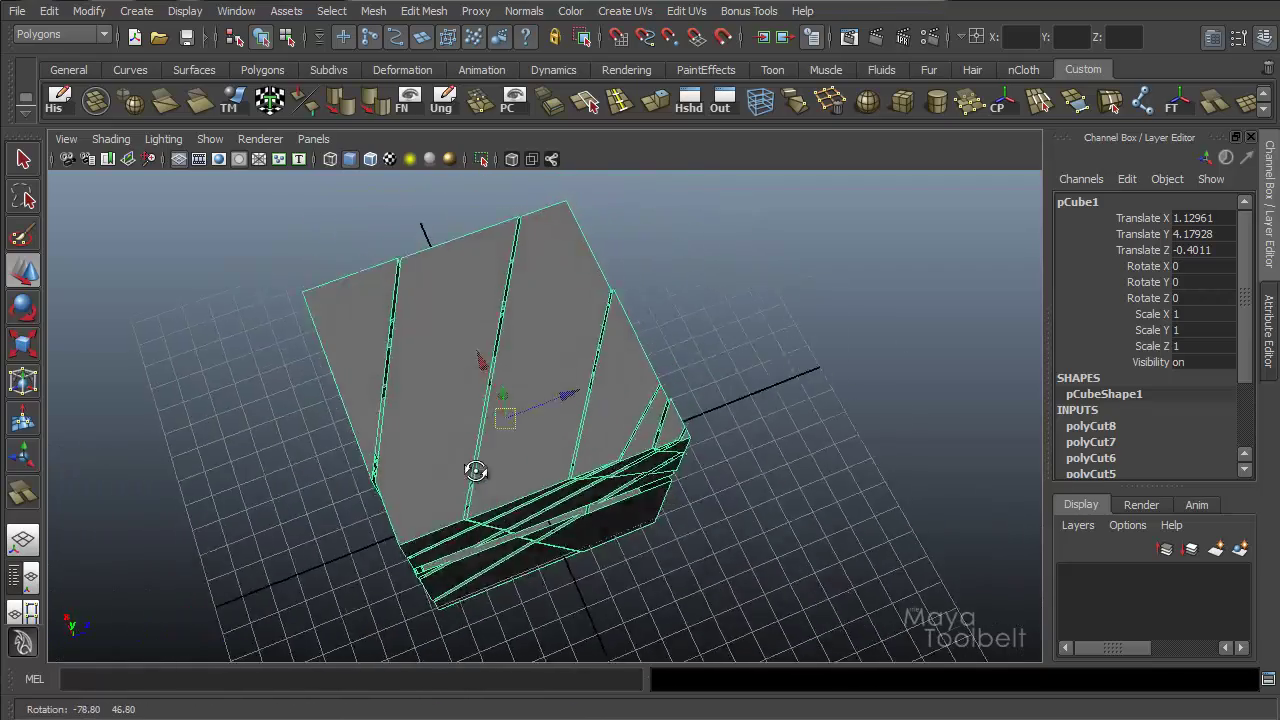